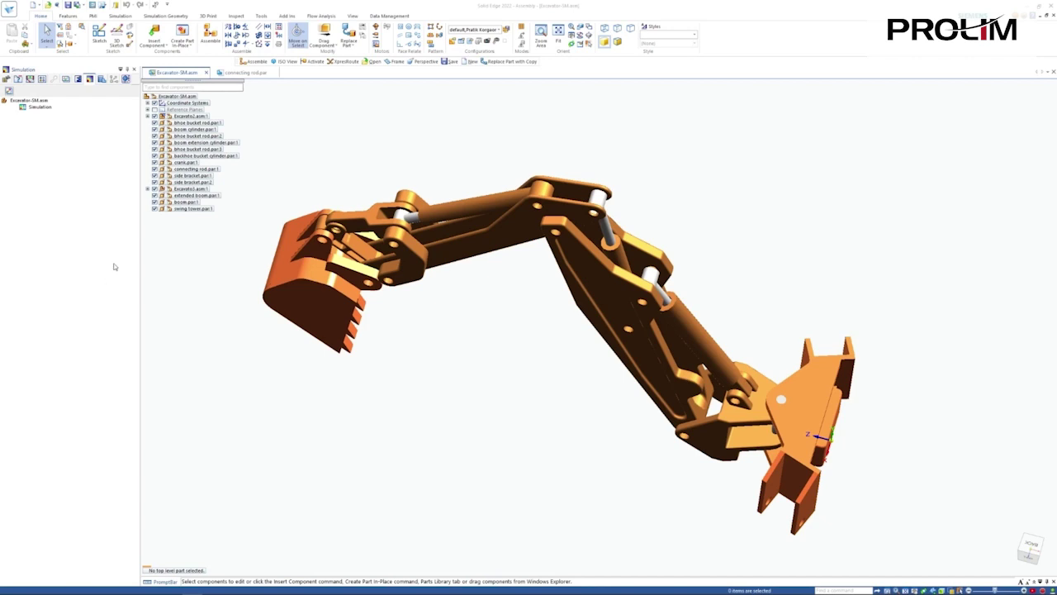
Bring up the open connecting rod part in place of the excavator assembly
click(240, 72)
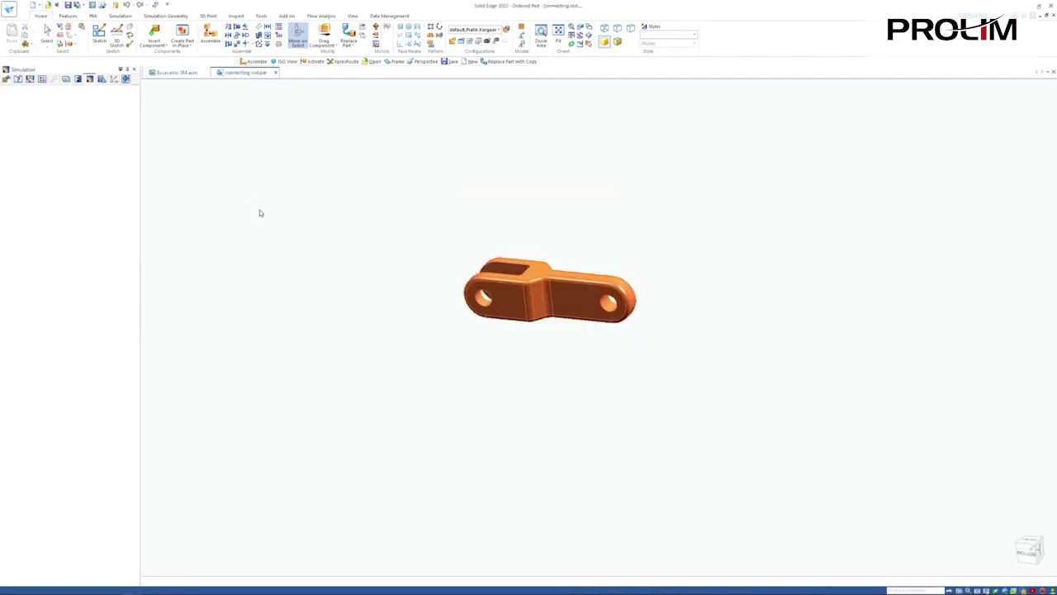
scroll(510, 374, up, 2)
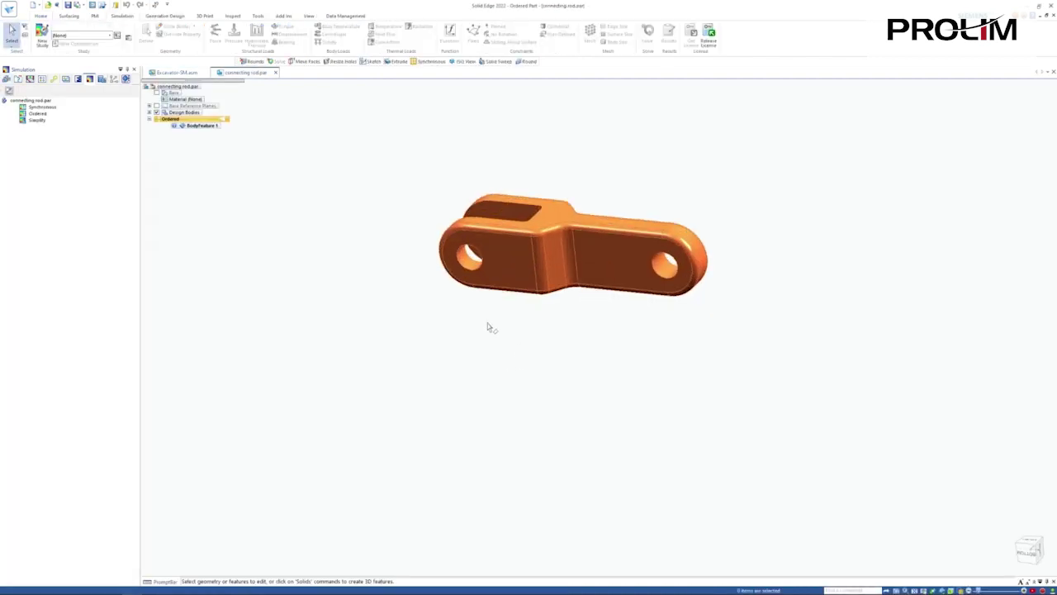
shift+middle_drag(484, 328, 378, 321)
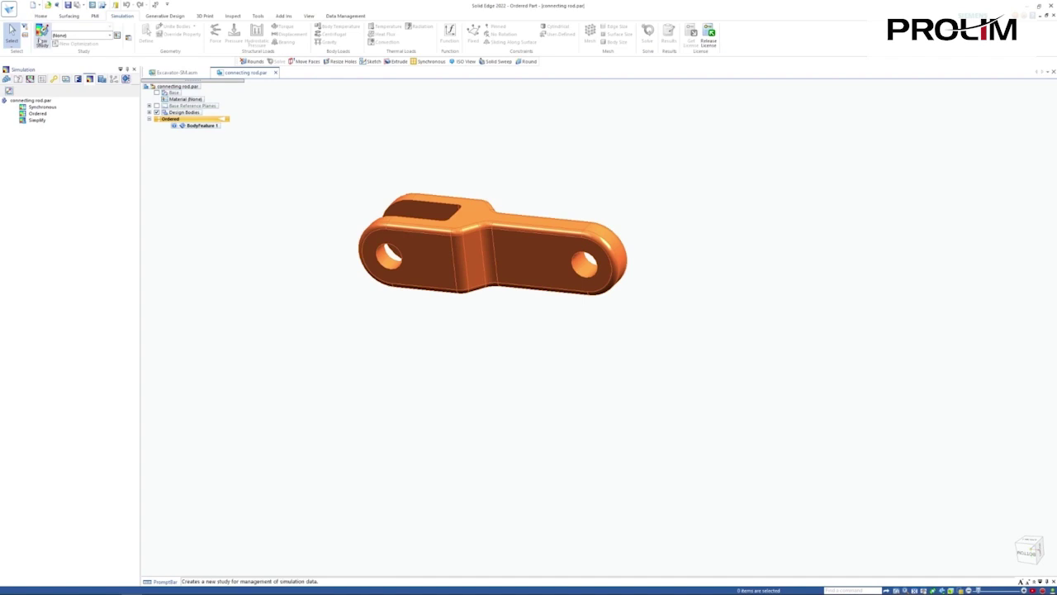
Delete all the rounds from the connecting rod body with the Delete Rounds command
click(41, 16)
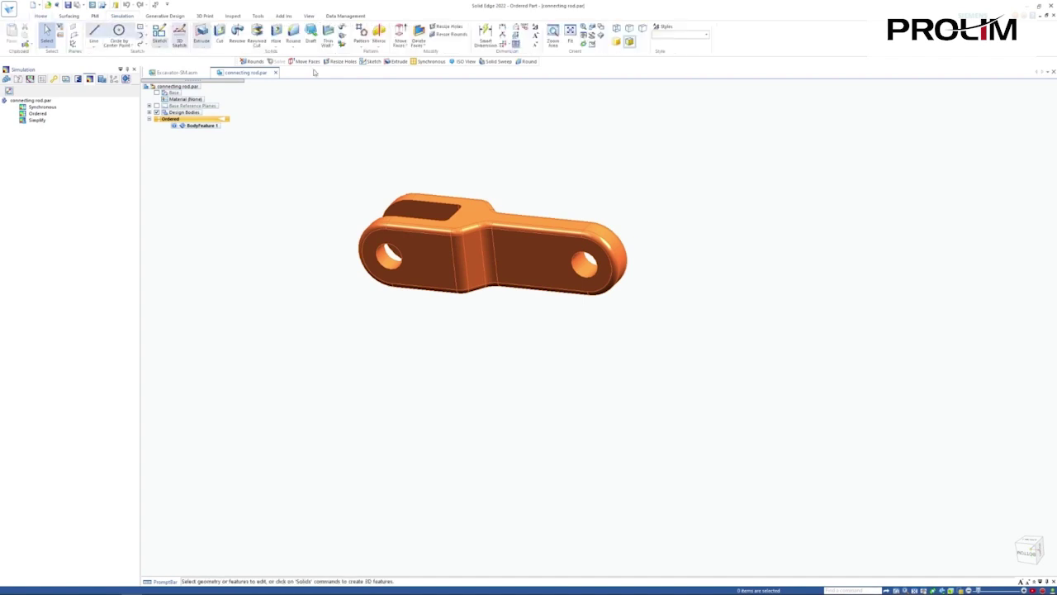
click(419, 45)
click(430, 74)
drag(364, 194, 592, 368)
click(604, 248)
click(583, 294)
middle_drag(684, 236, 512, 239)
click(430, 253)
click(419, 314)
click(392, 88)
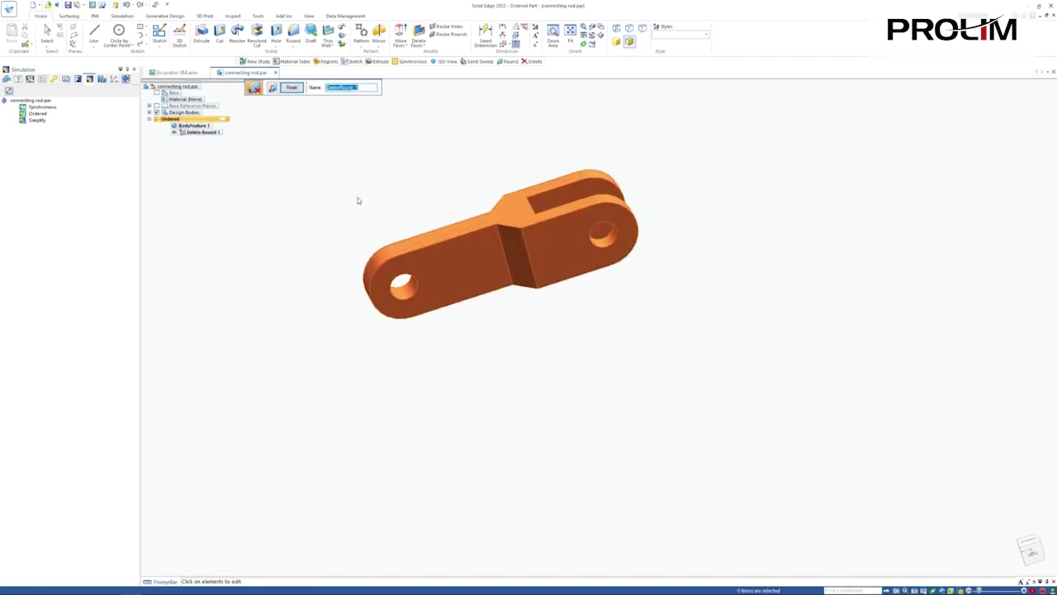
click(292, 88)
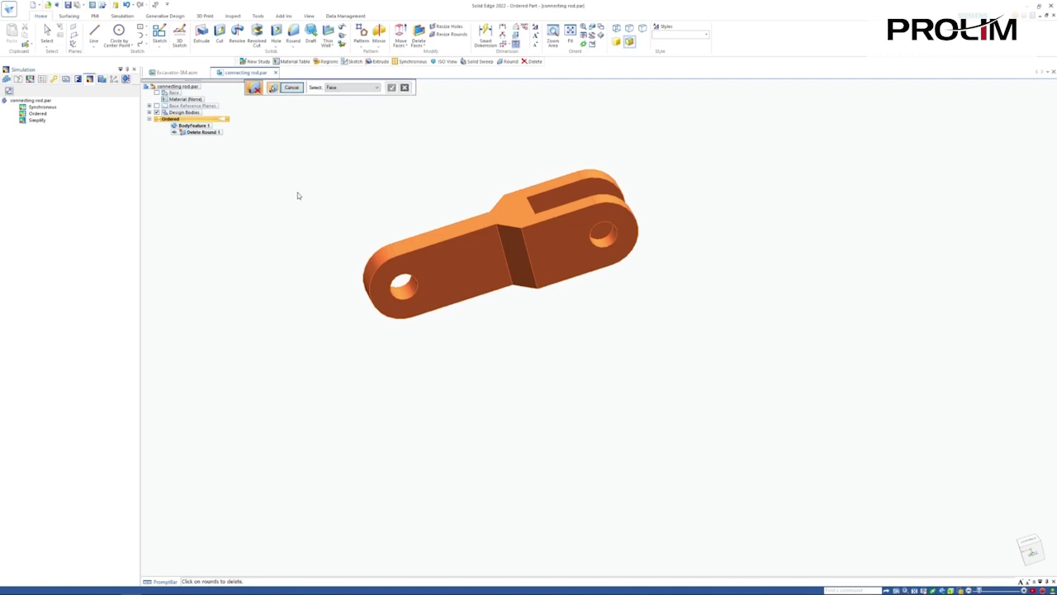
click(293, 88)
middle_drag(326, 157, 530, 184)
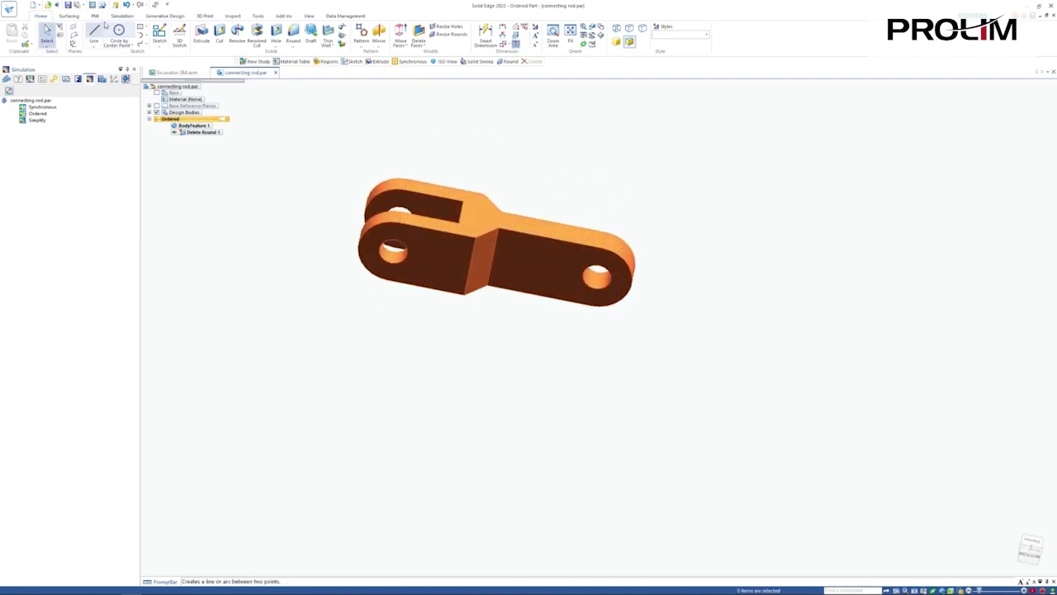
Create a new simulation study with Linear Static study type and Tetrahedral mesh type
click(117, 16)
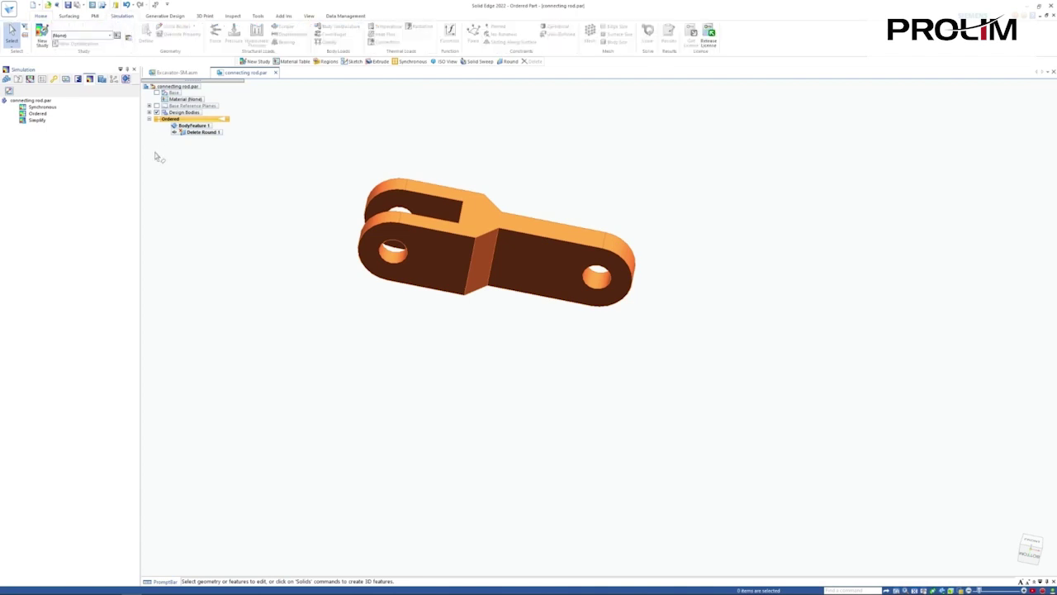
click(41, 37)
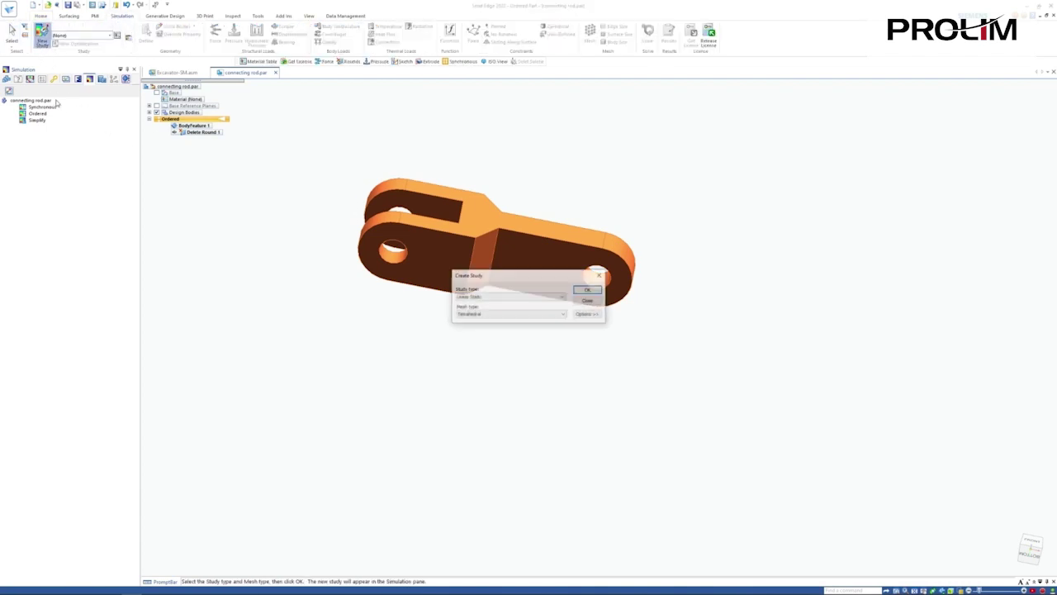
drag(519, 287, 360, 125)
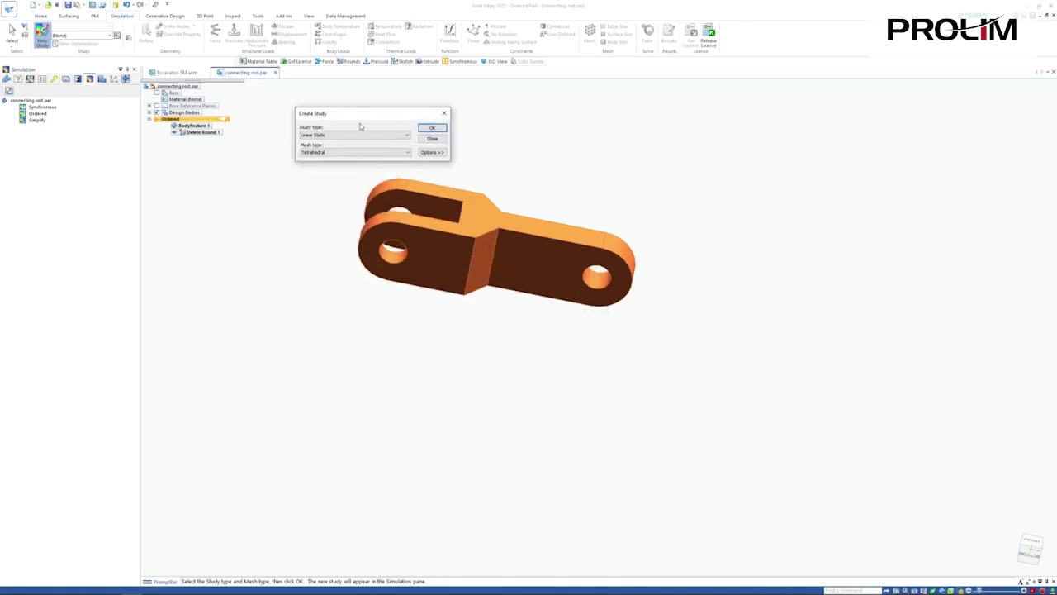
click(388, 135)
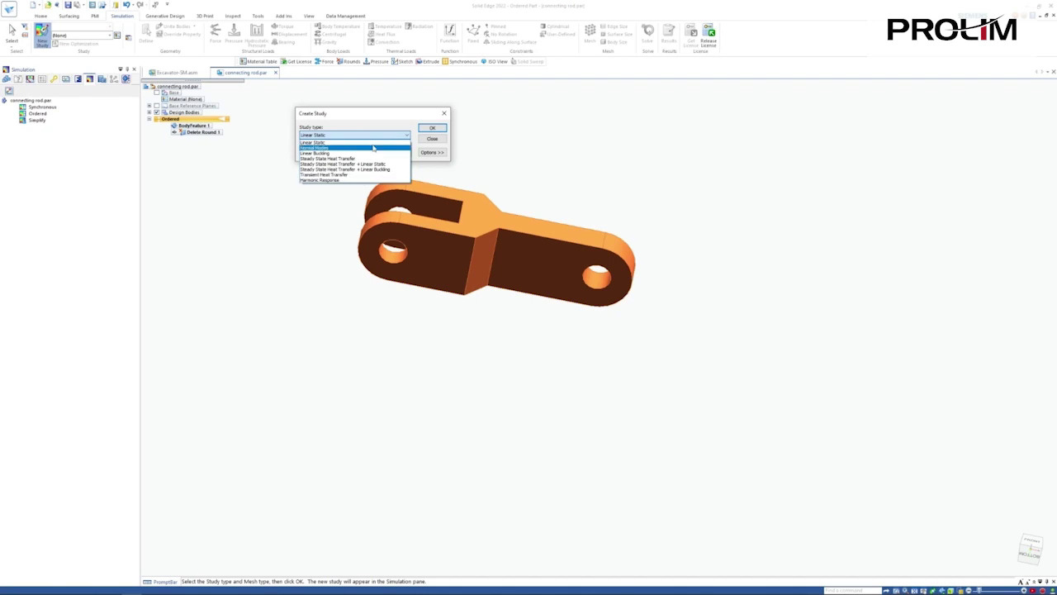
click(363, 142)
click(380, 153)
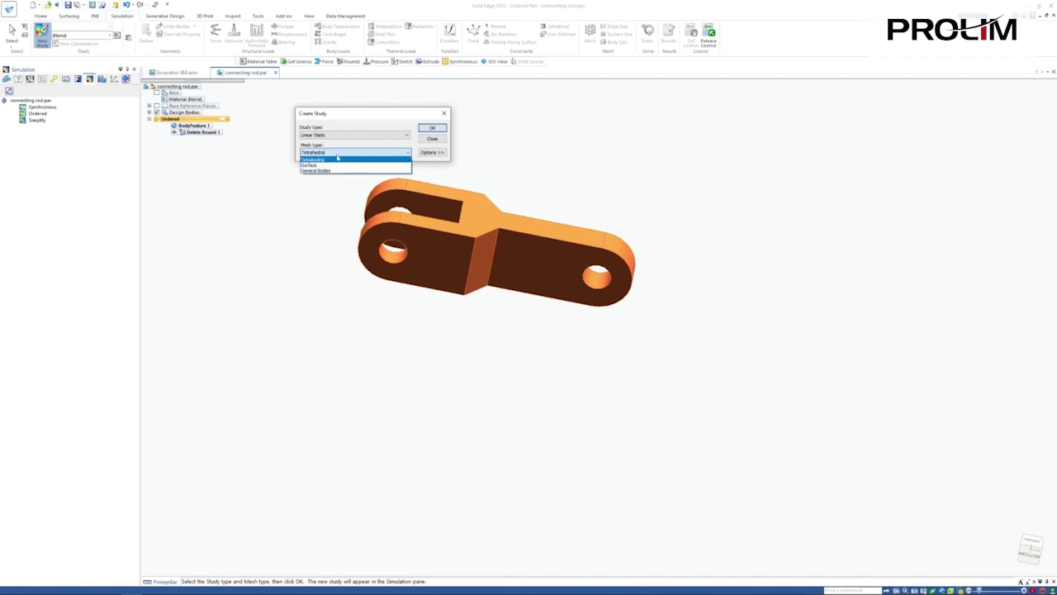
click(382, 124)
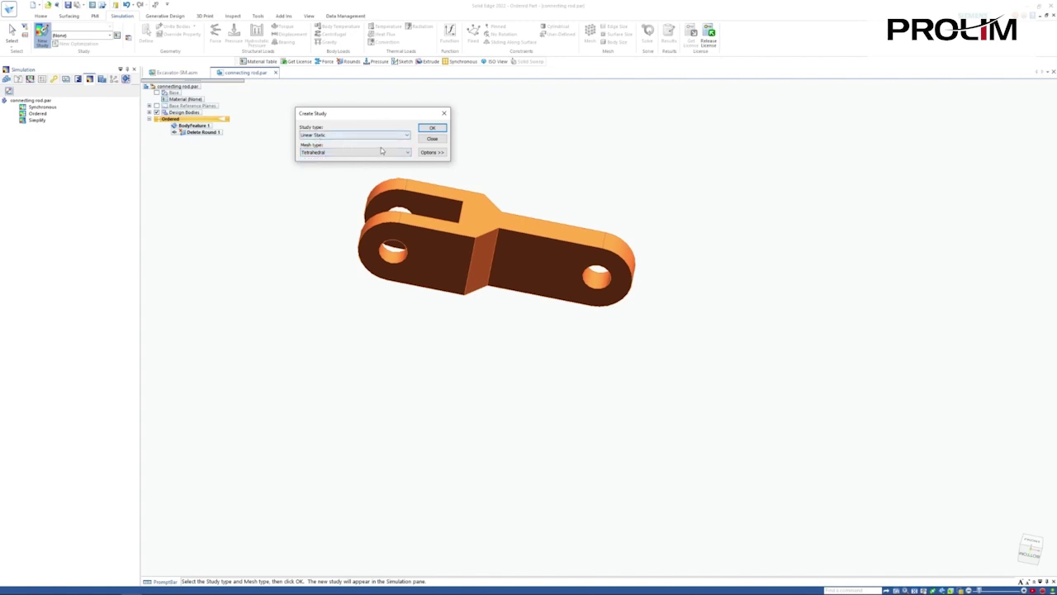
click(431, 128)
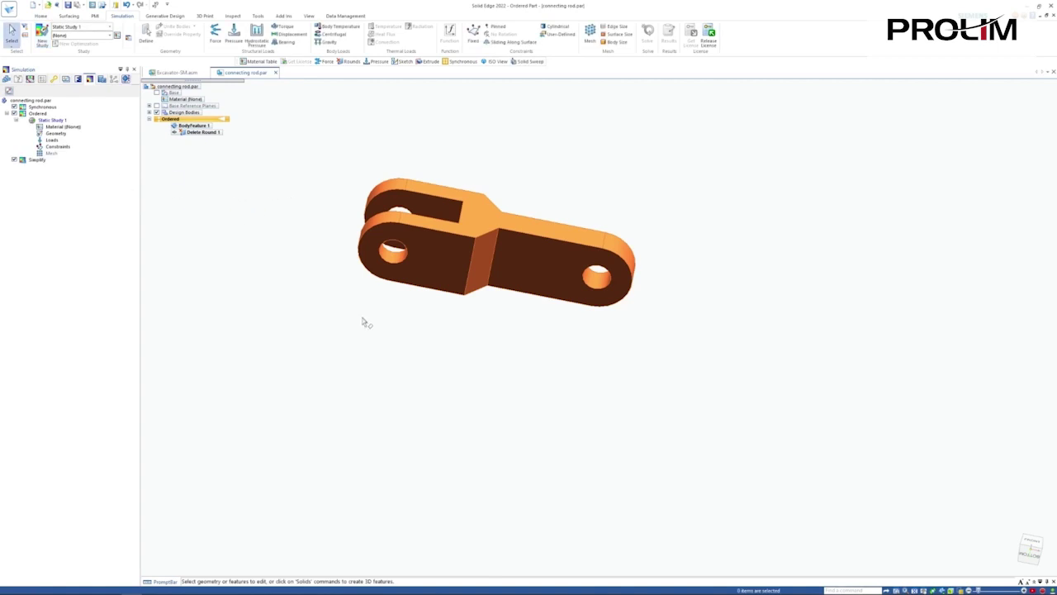
Apply the material Stainless Steel, 303 to the connecting rod
scroll(363, 320, up, 2)
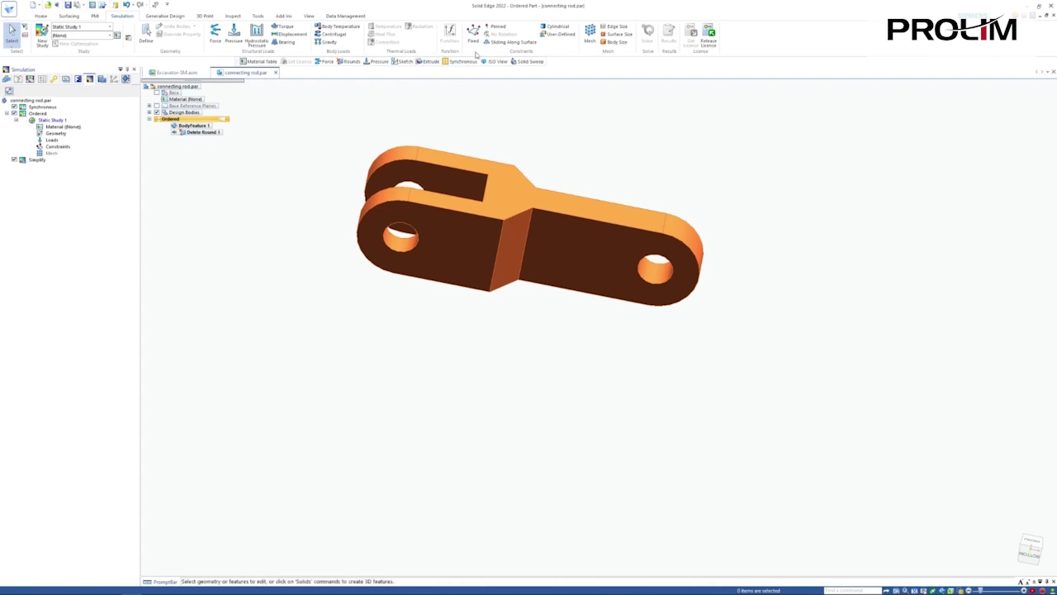
click(72, 131)
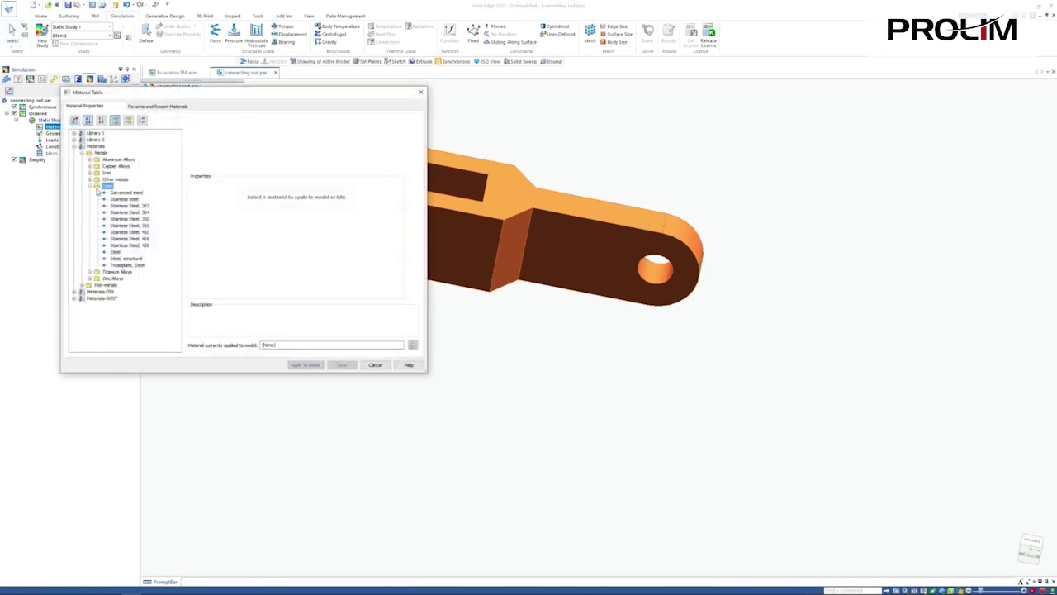
drag(169, 92, 132, 126)
click(101, 239)
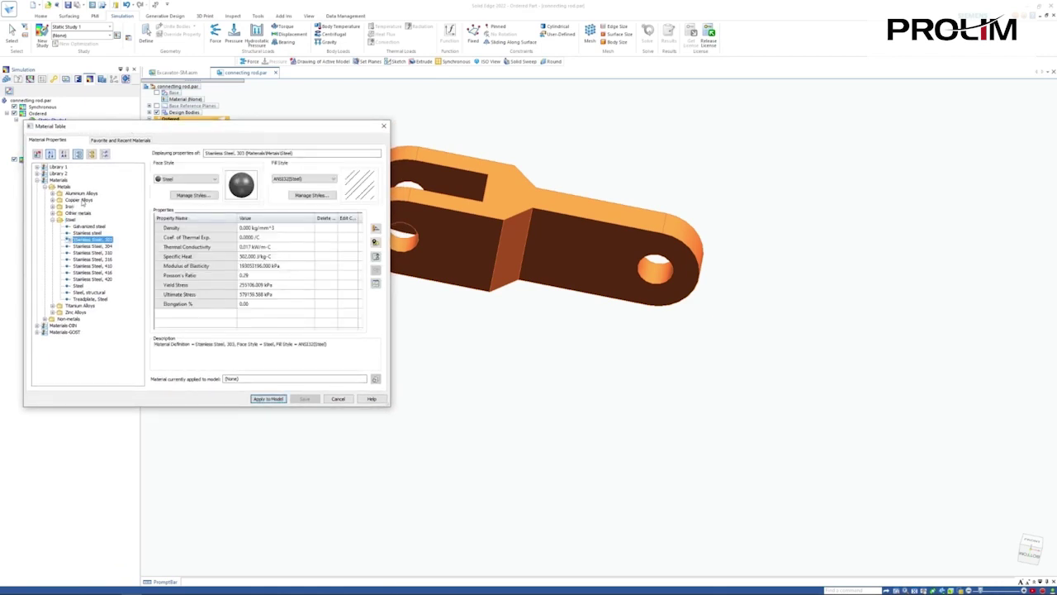
click(276, 266)
click(258, 275)
click(280, 284)
click(271, 398)
click(525, 325)
click(558, 331)
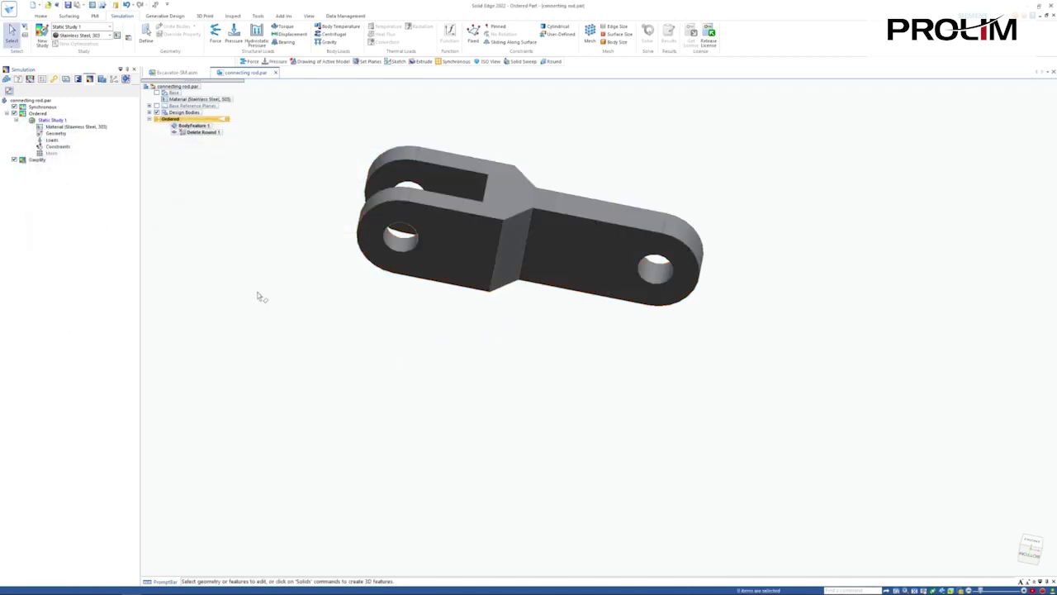
Apply a structural force of 250 to the rounded outer face of the single-hole end, directed outward along the face normal
click(52, 140)
right_click(51, 141)
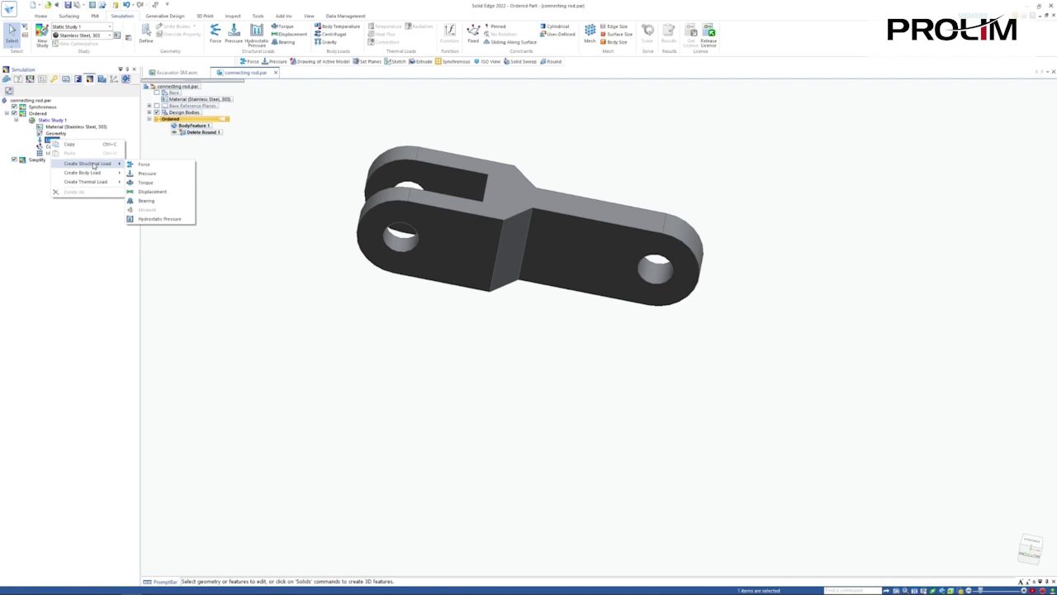
click(128, 164)
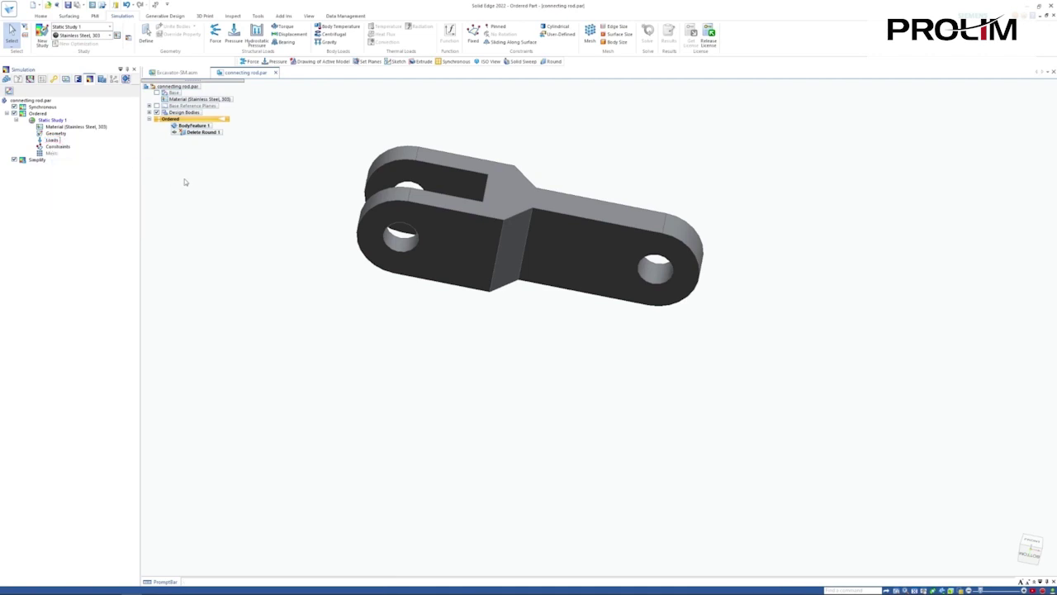
click(700, 219)
middle_drag(666, 177, 639, 178)
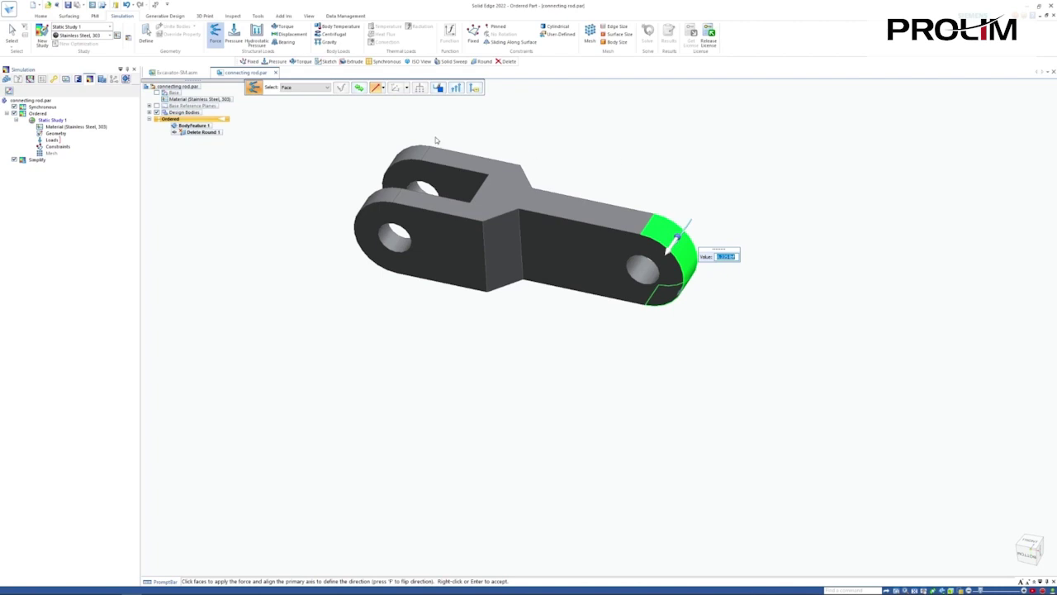
click(383, 87)
click(389, 113)
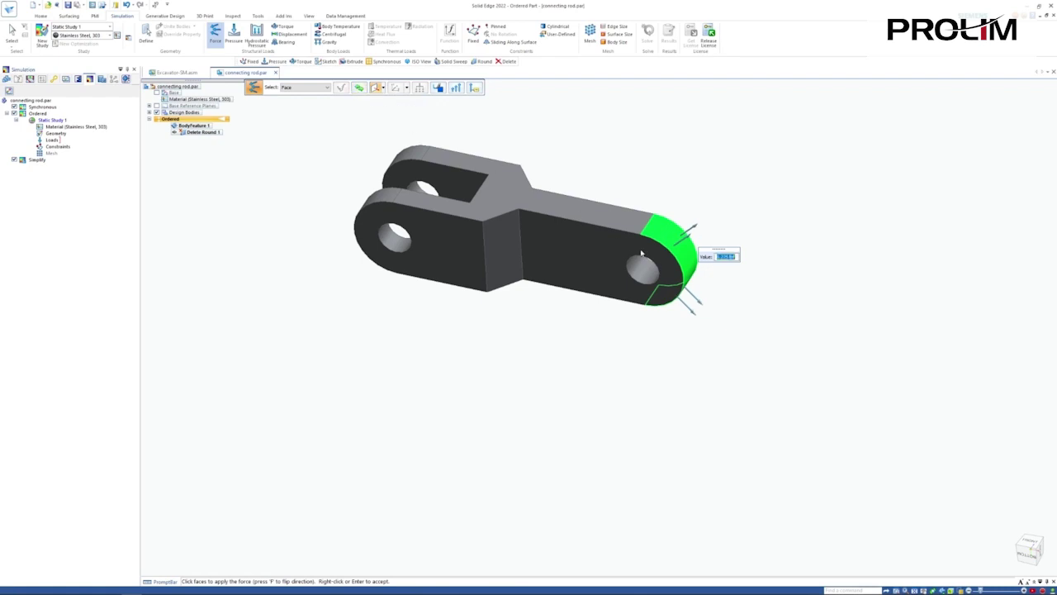
text(250)
key(Return)
key(Escape)
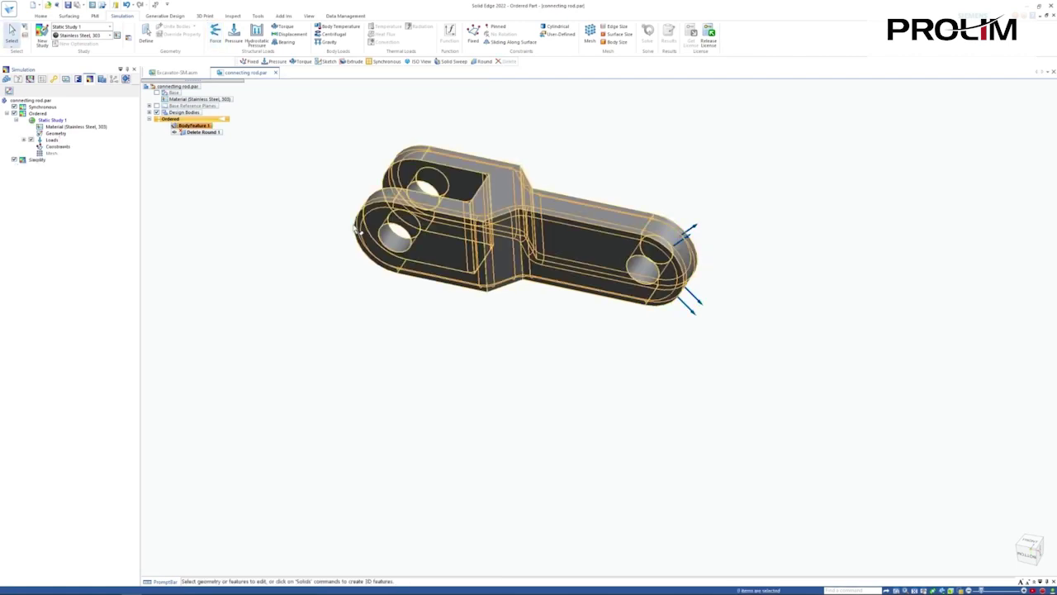
Apply a Fixed constraint to the hole faces in both arms of the fork end
click(68, 150)
click(473, 41)
click(395, 234)
click(417, 187)
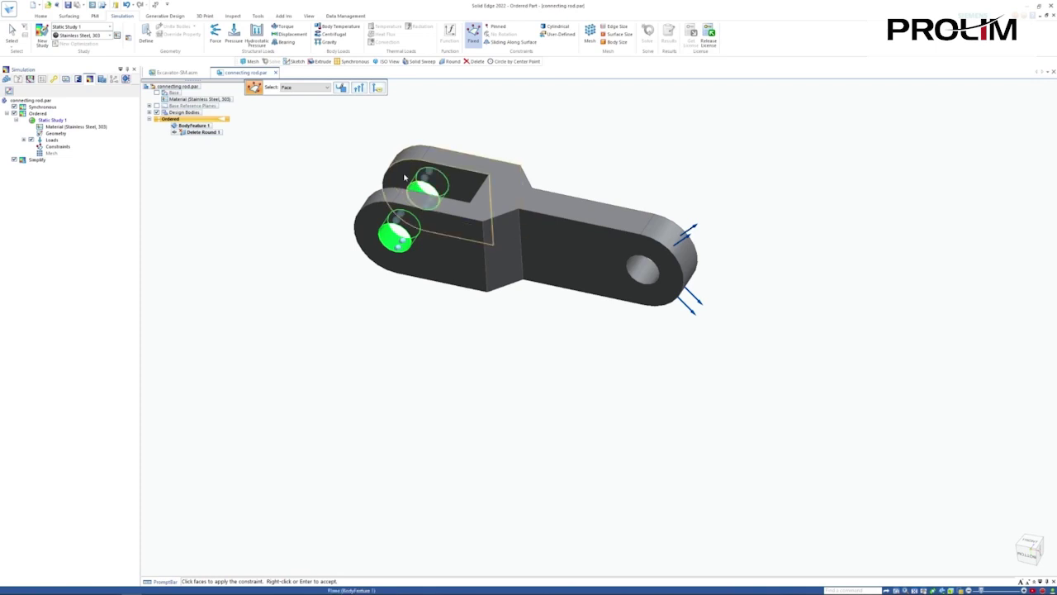
right_click(362, 115)
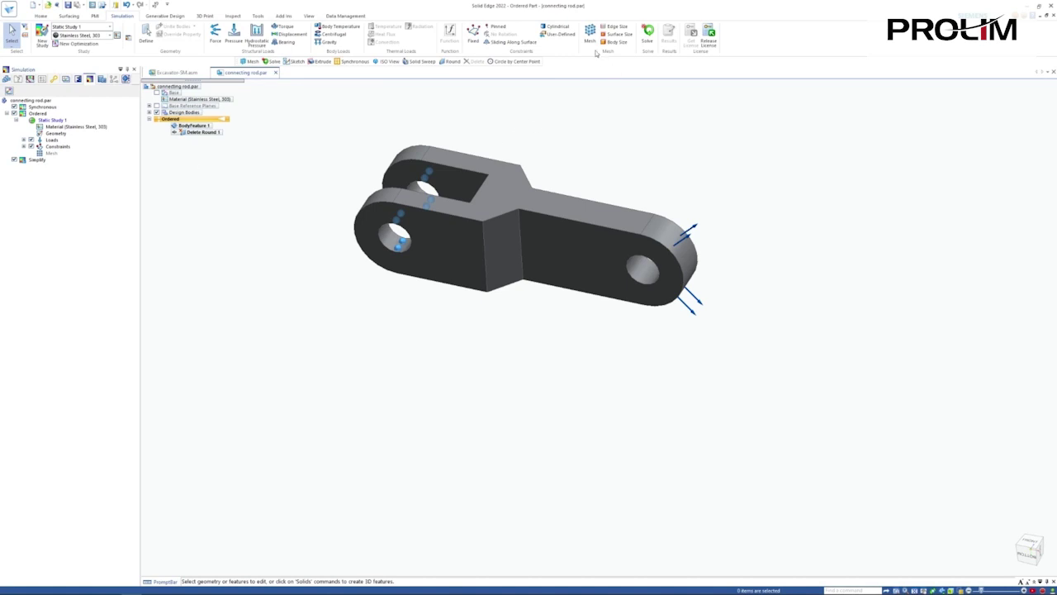
Mesh and solve the study with a subjective mesh size of 1.17 mm, checking the mesh sizing options without changing them
click(592, 43)
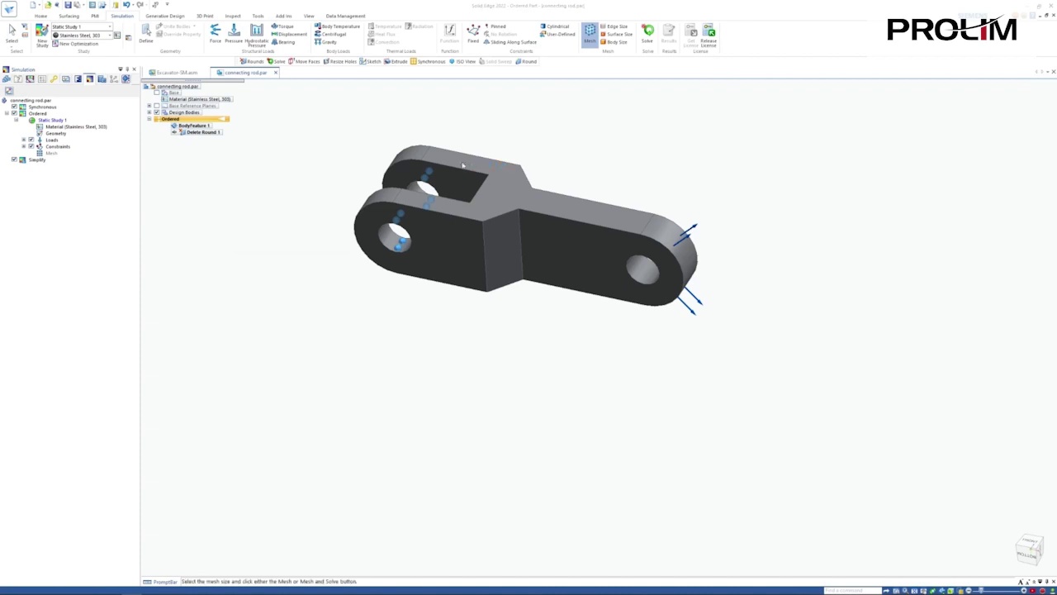
drag(262, 173, 333, 178)
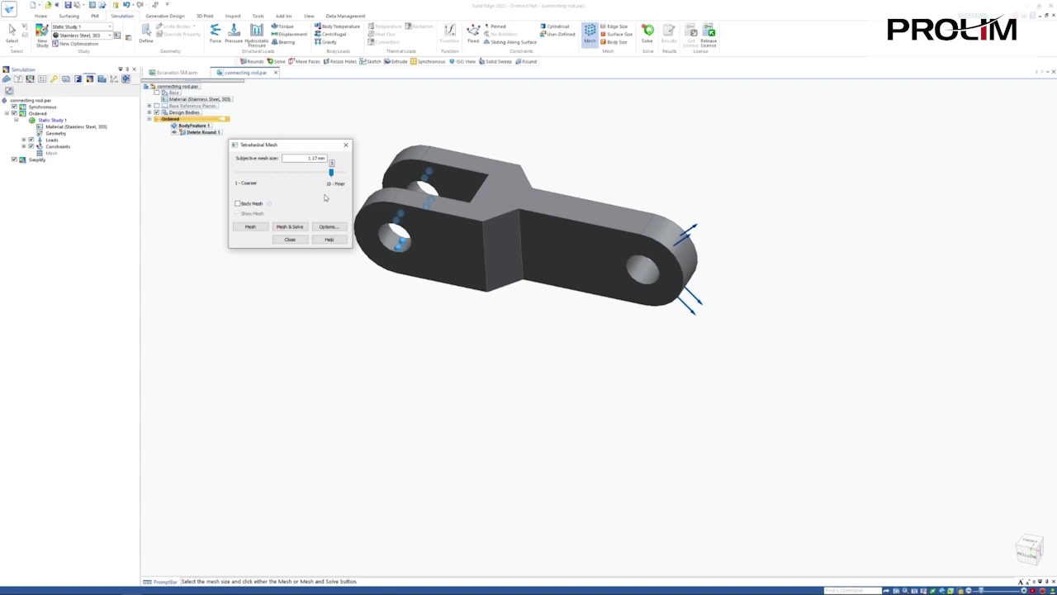
click(328, 226)
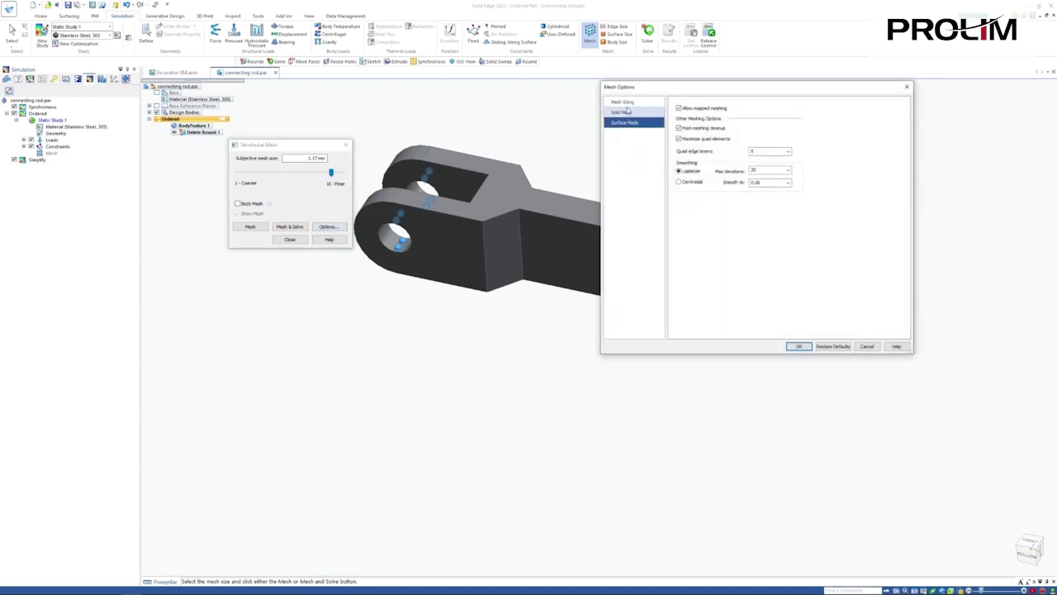
click(624, 102)
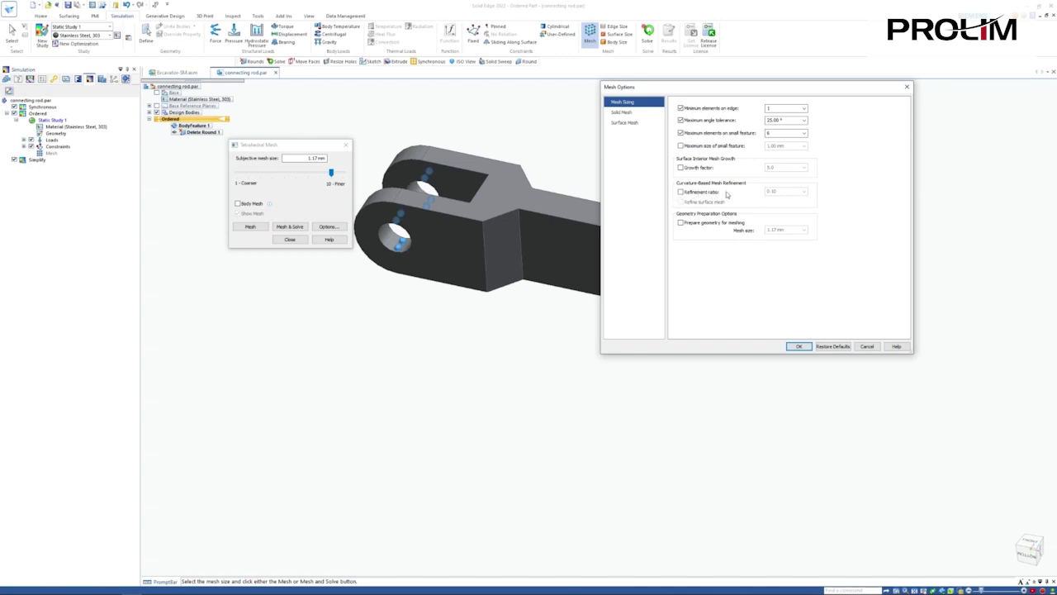
click(799, 346)
click(289, 228)
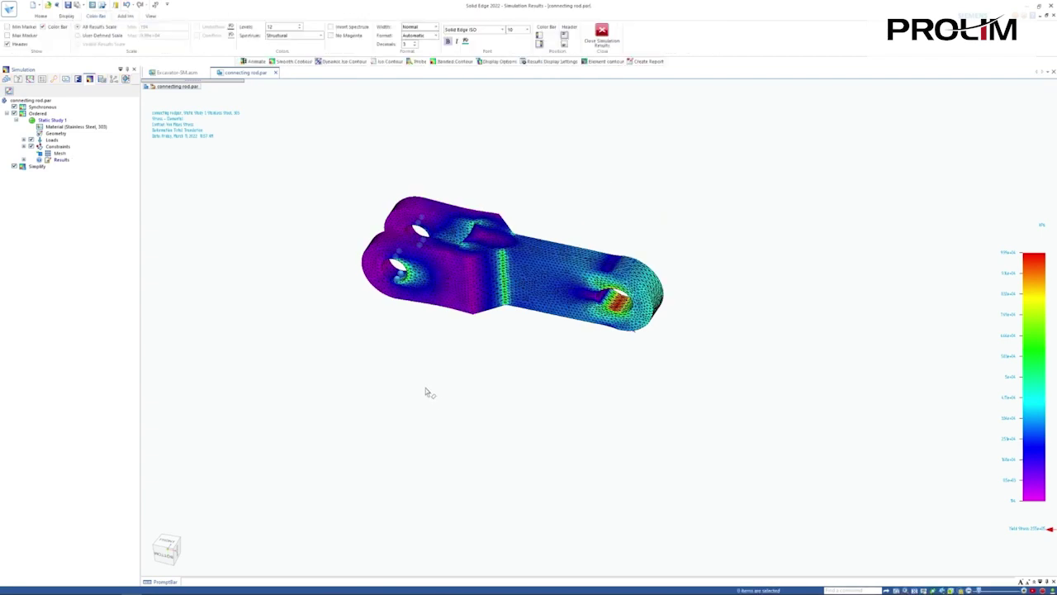
Probe the von Mises stress at two nodes, one on the fork's side face and one on the shank, placing their labels beside the part
scroll(410, 371, up, 1)
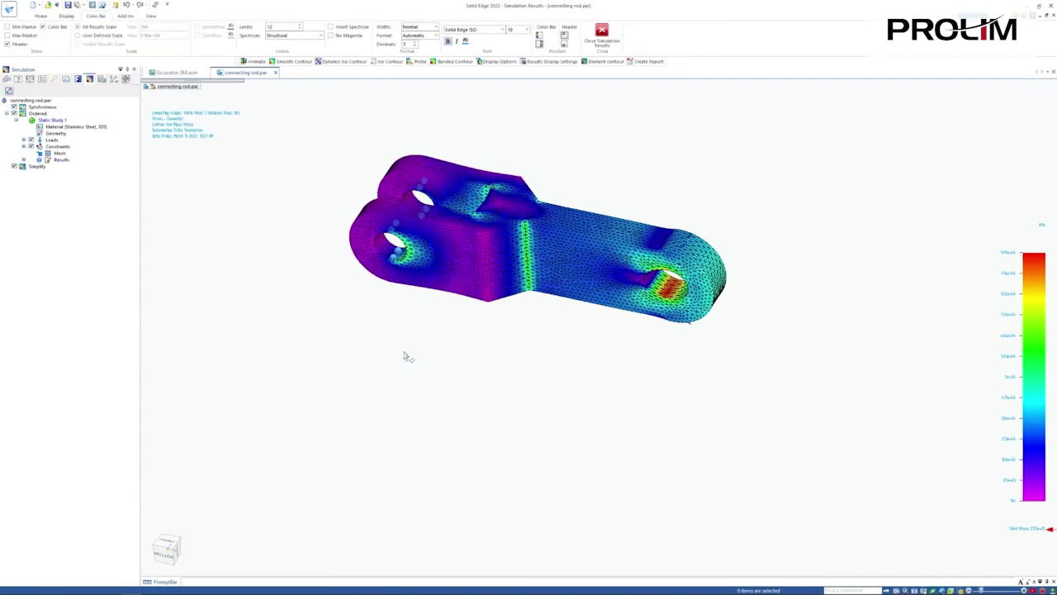
click(39, 16)
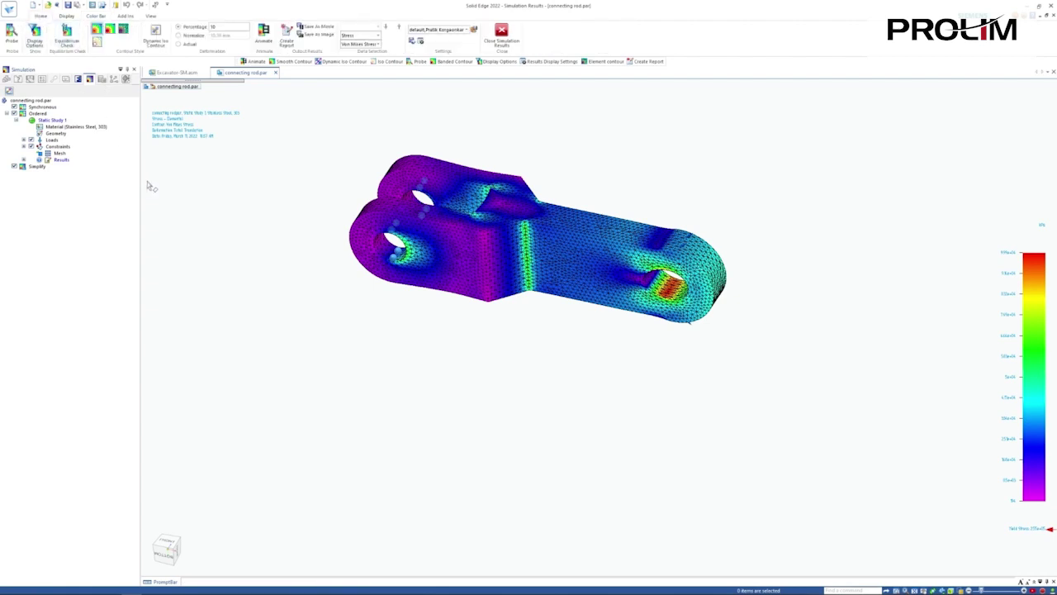
click(14, 44)
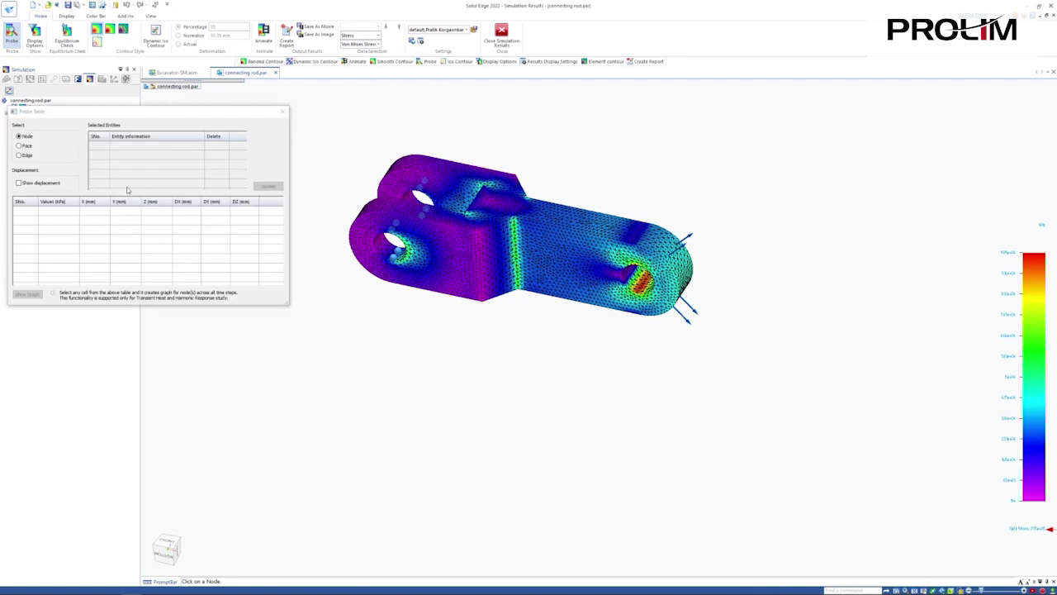
click(459, 242)
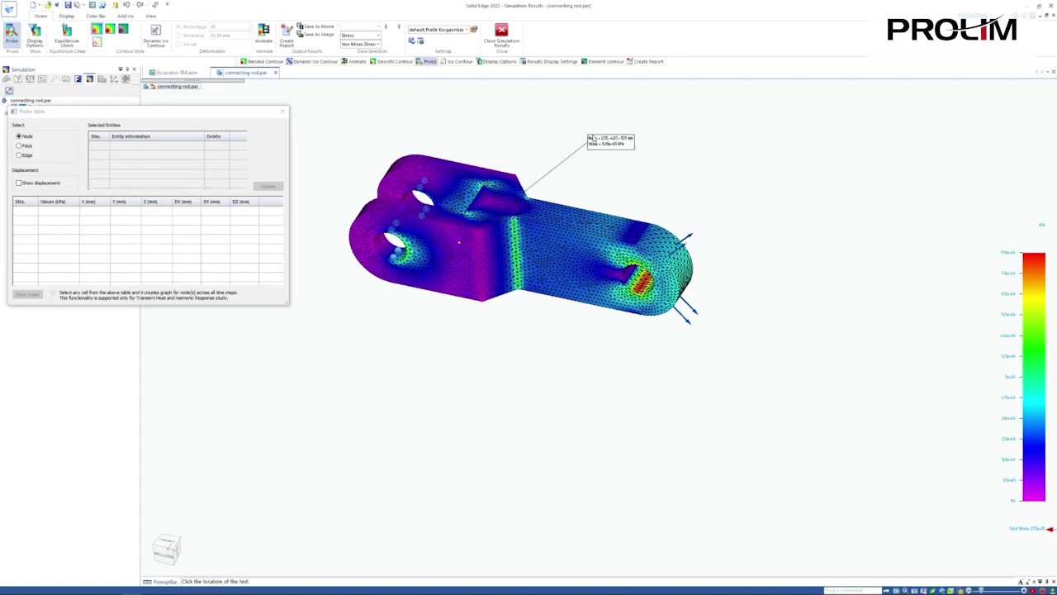
click(559, 240)
click(692, 155)
click(1024, 542)
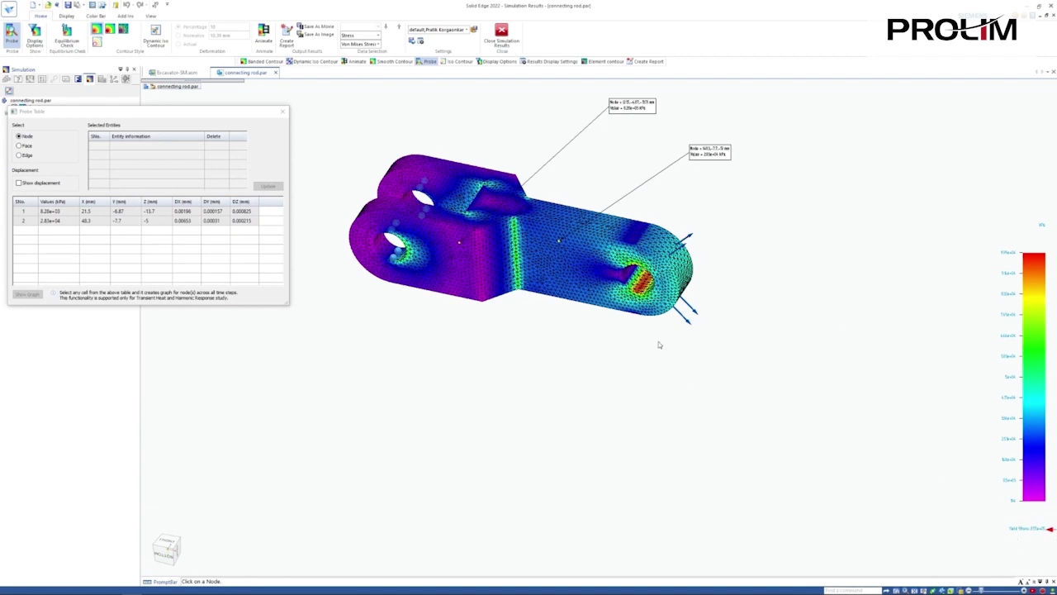
Probe the stress at a third node on the shank, and list the stress values across the shank's whole side face
click(570, 258)
click(777, 180)
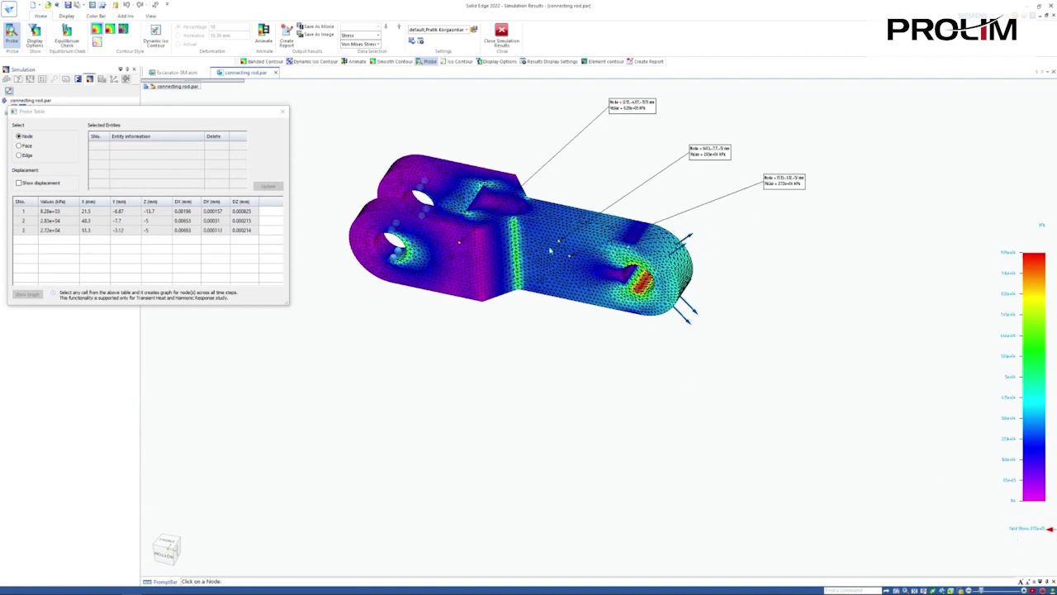
click(23, 146)
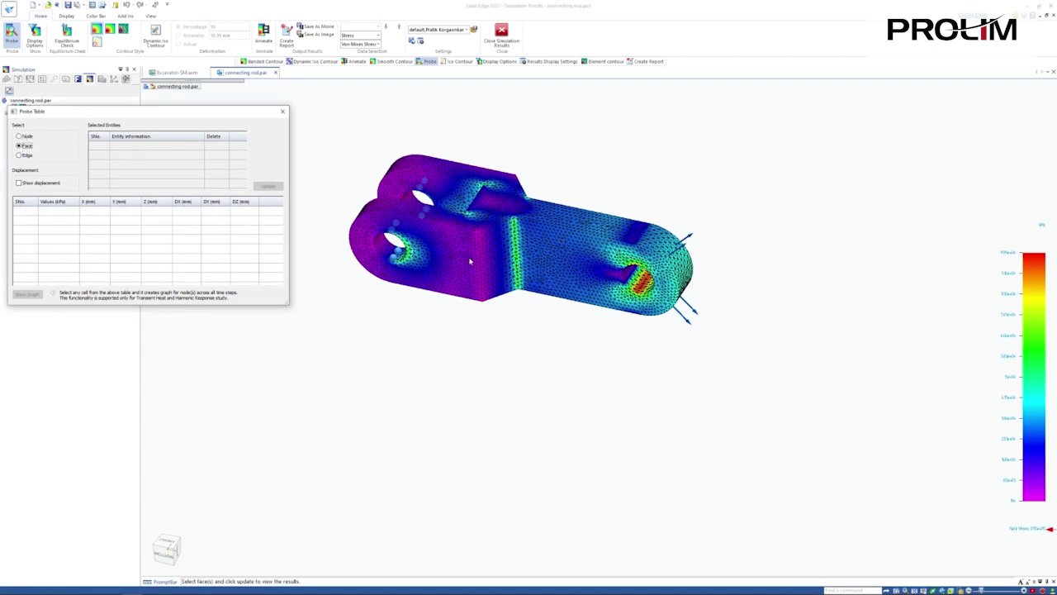
click(544, 262)
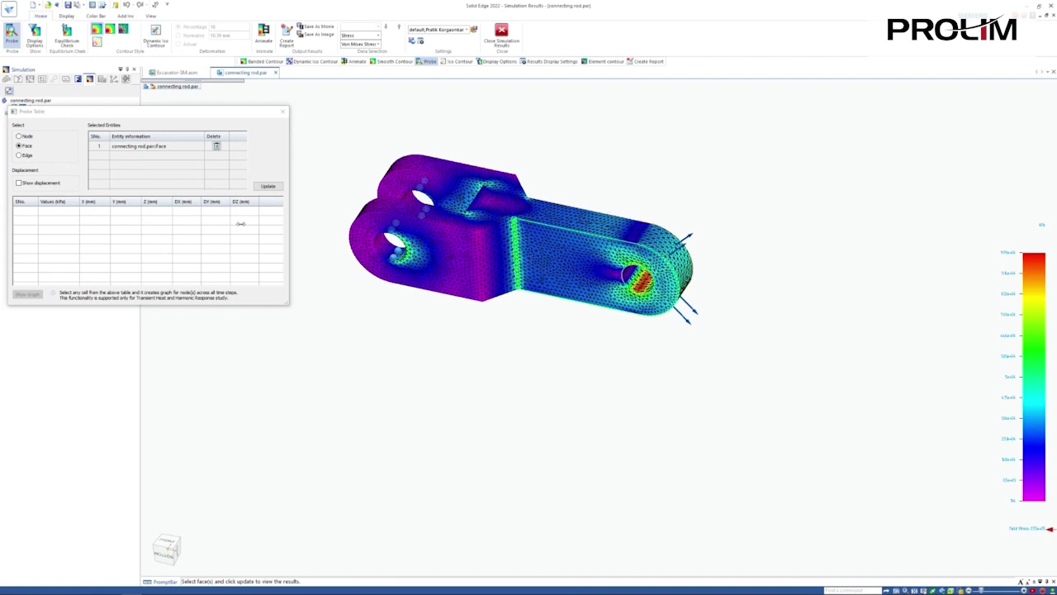
click(272, 186)
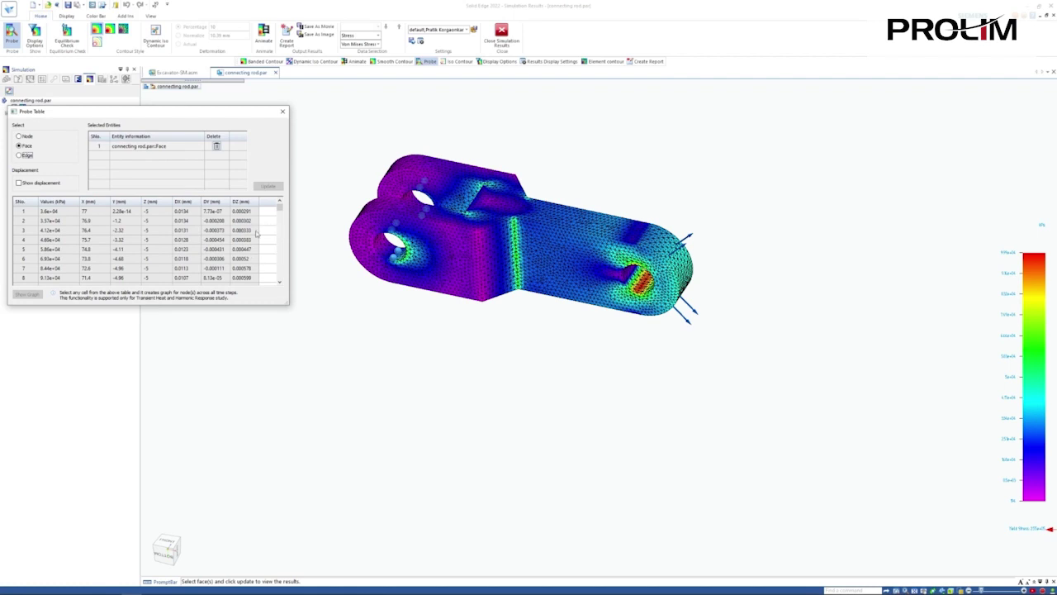
drag(279, 209, 279, 250)
click(283, 112)
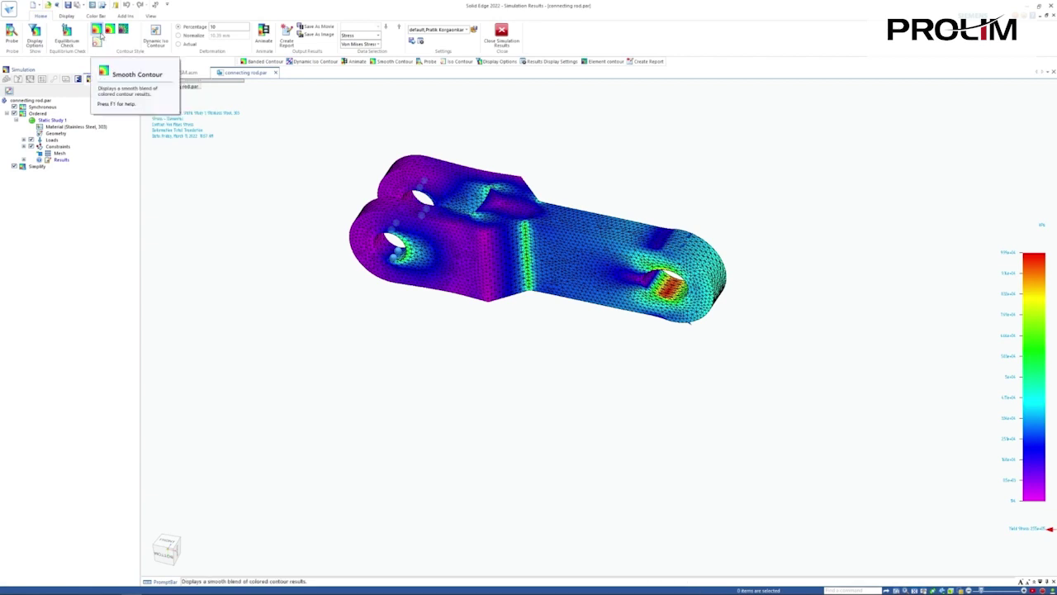
Sweep a dynamic iso contour through the stress results down to the minimum value, and play the deformation animation
click(155, 37)
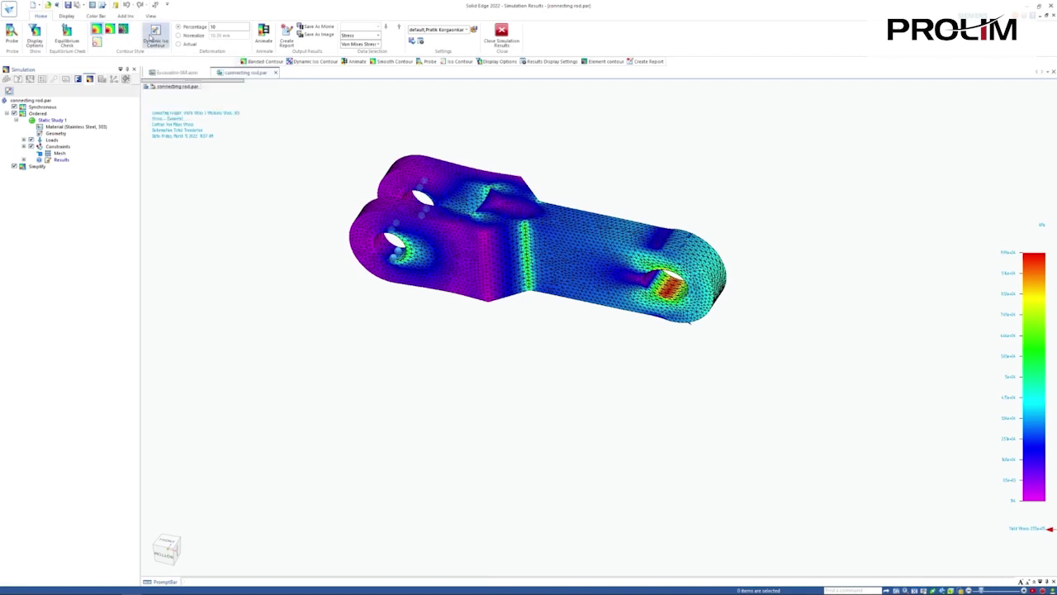
drag(314, 161, 269, 158)
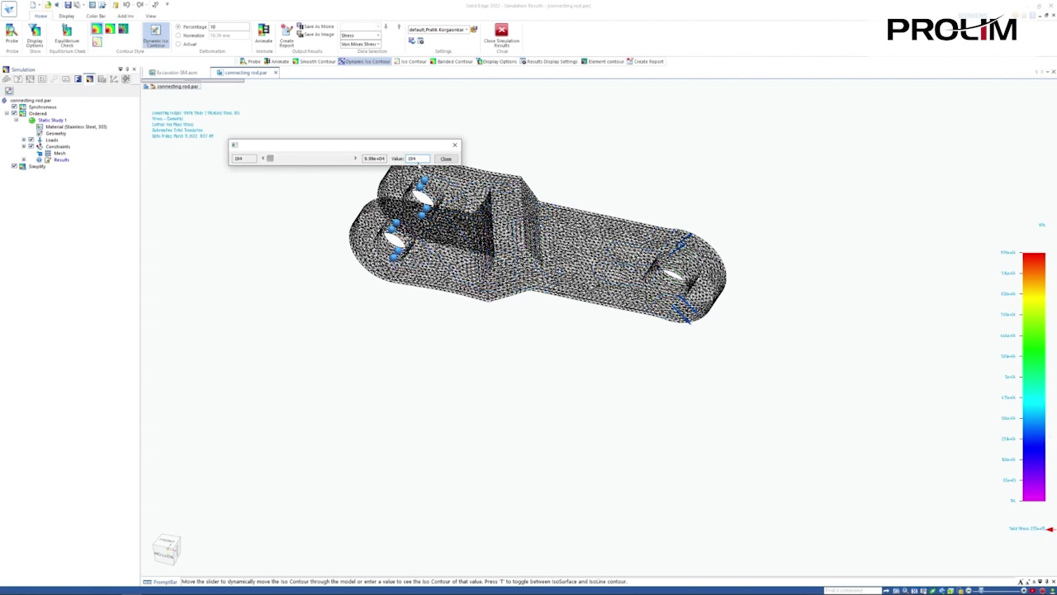
click(454, 159)
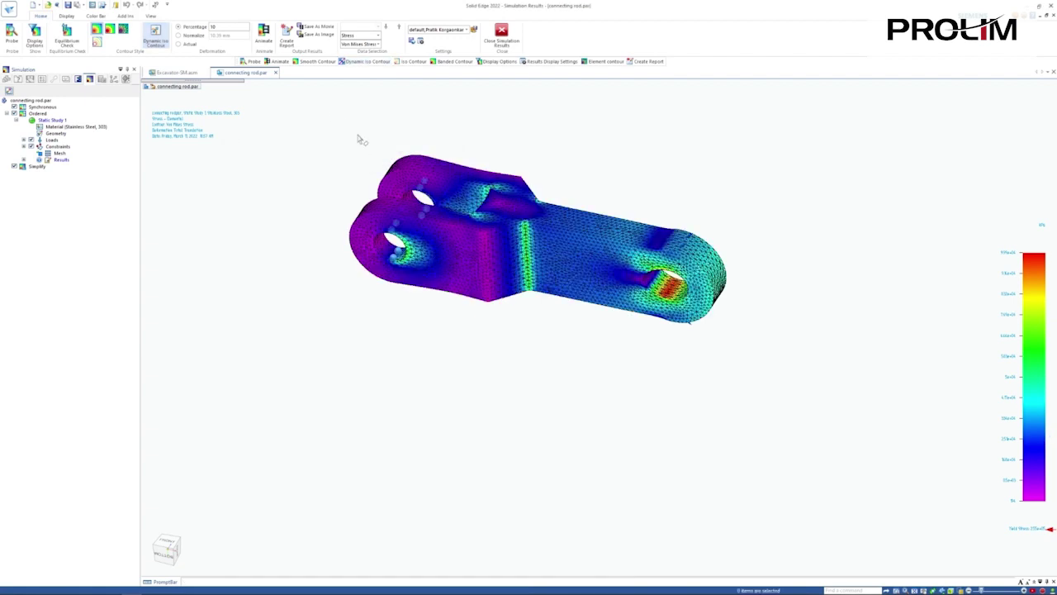
click(264, 40)
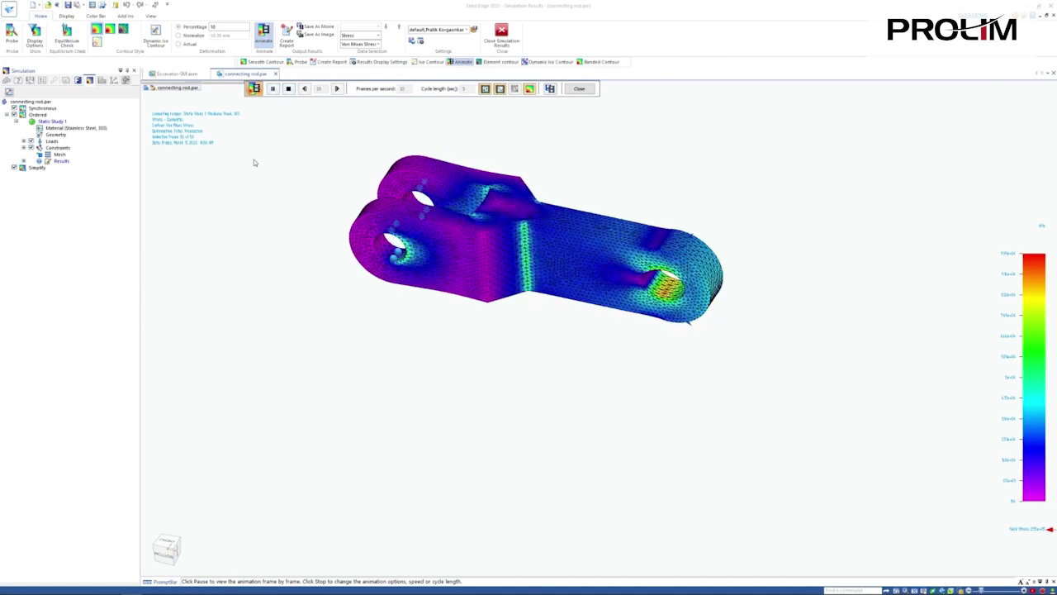
click(580, 90)
Create a simulation report in webpage (.html) format and review its stress, factor of safety and equilibrium sections
click(288, 39)
drag(272, 183, 241, 121)
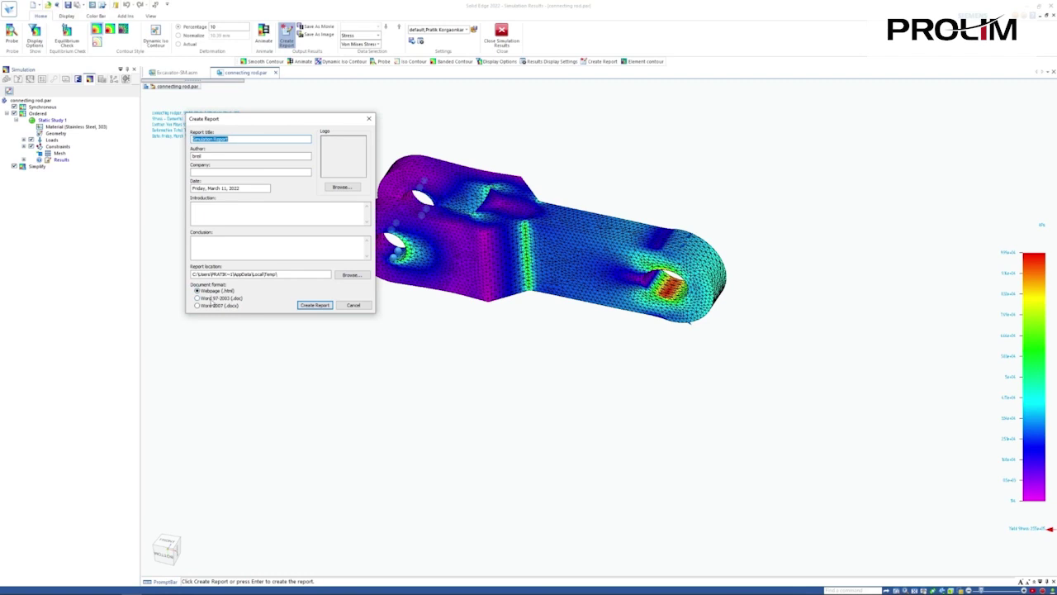
click(314, 305)
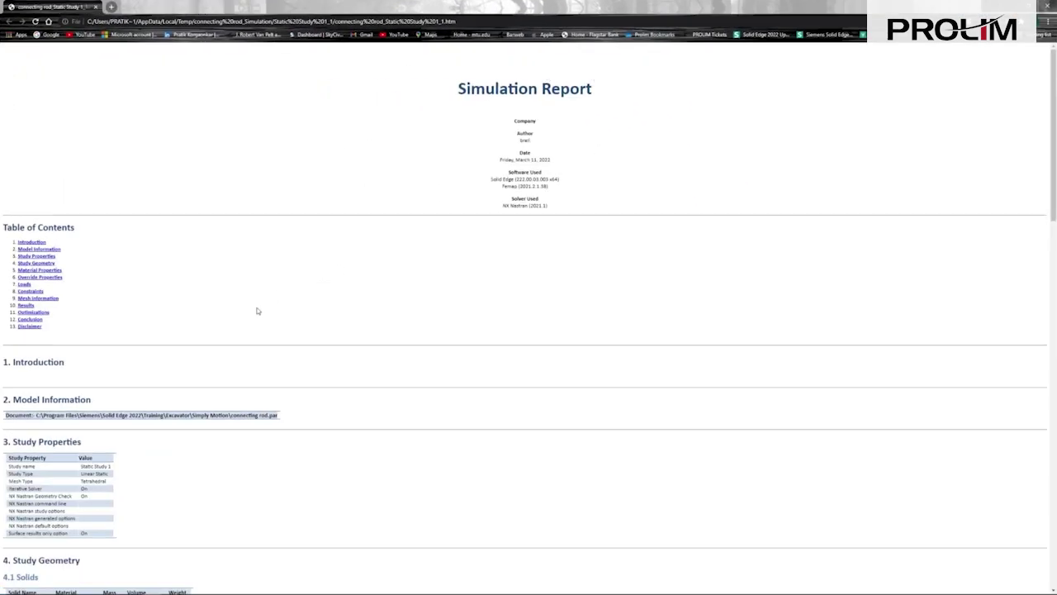
scroll(258, 312, down, 5)
scroll(260, 315, down, 6)
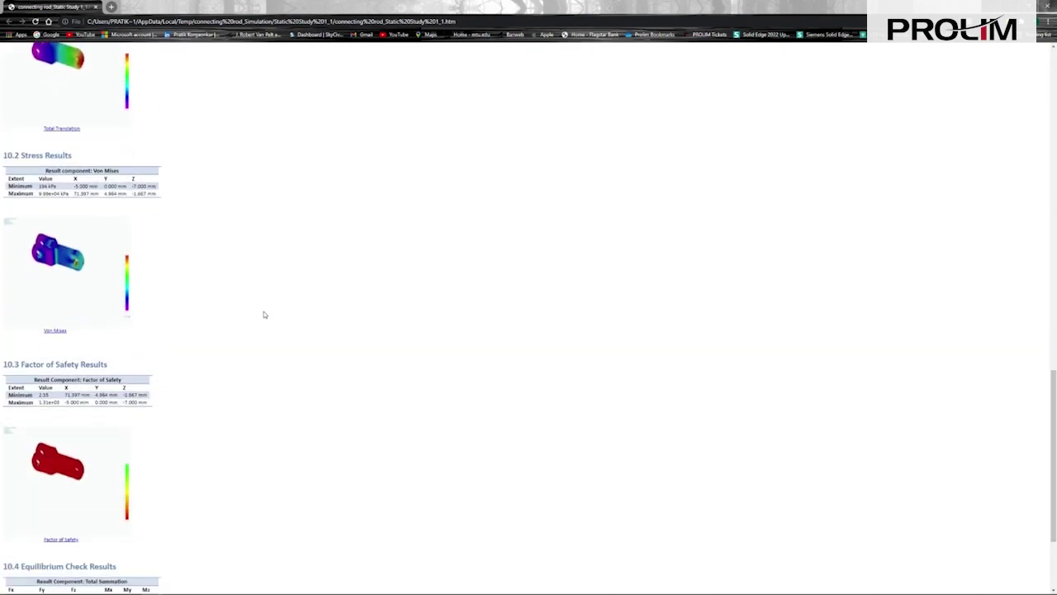
scroll(265, 315, down, 2)
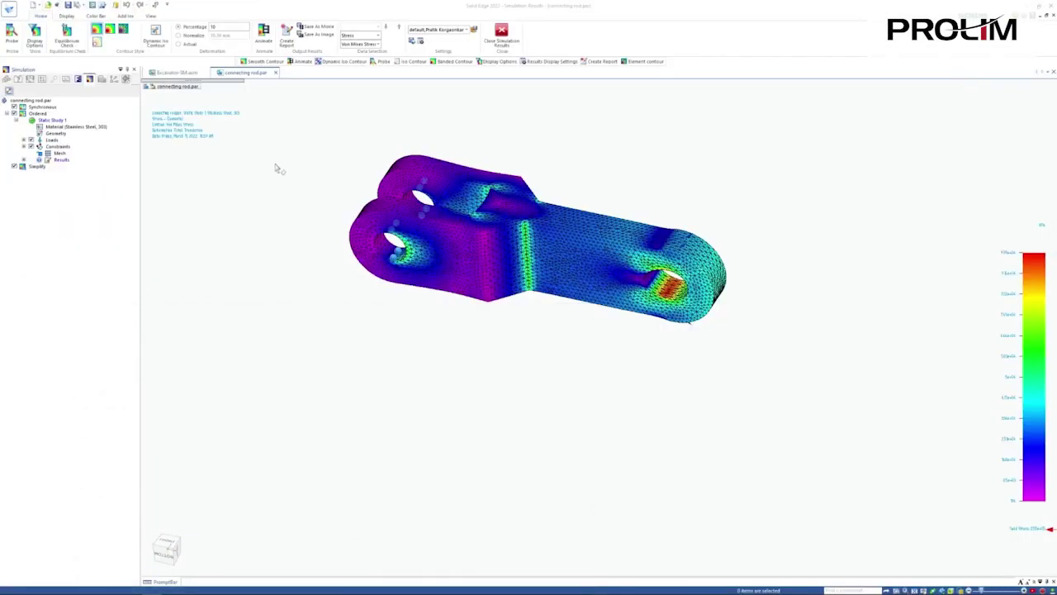
Display the factor of safety on the connecting rod with a user-defined colour bar scale whose maximum is 5
click(379, 44)
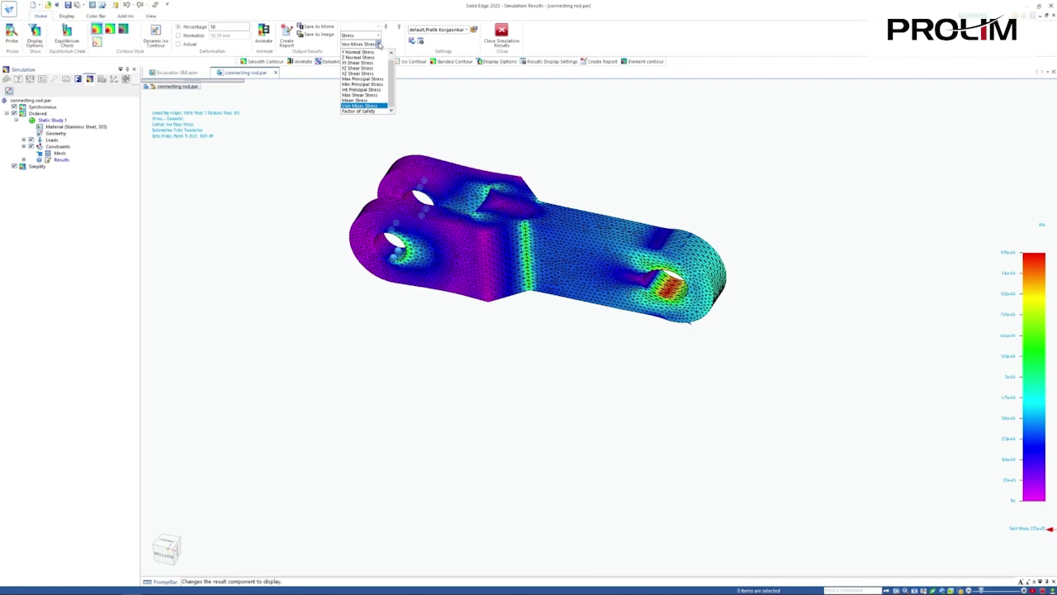
click(365, 112)
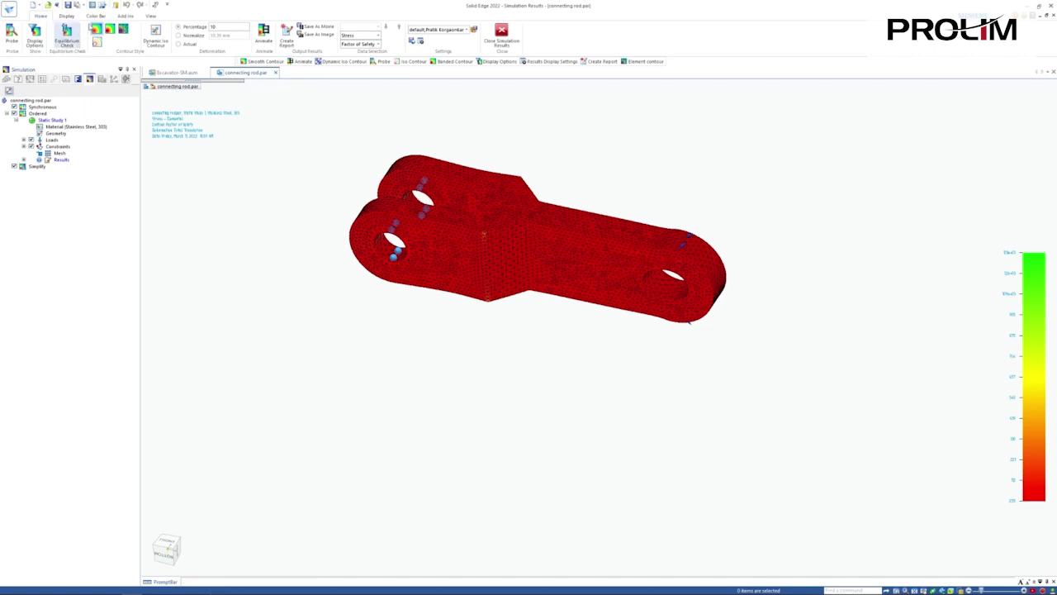
click(96, 17)
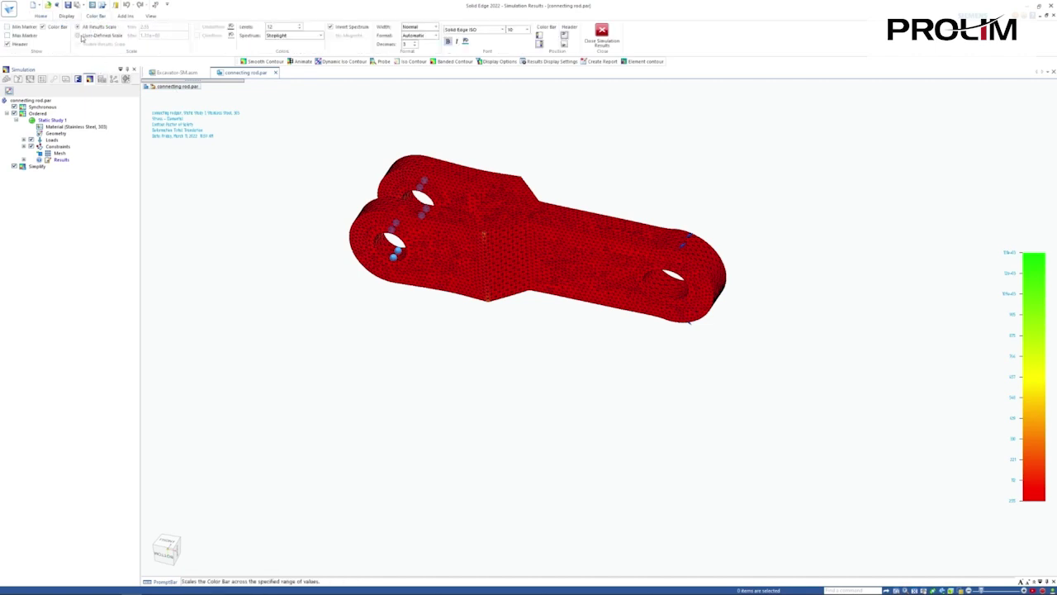
click(77, 36)
click(158, 27)
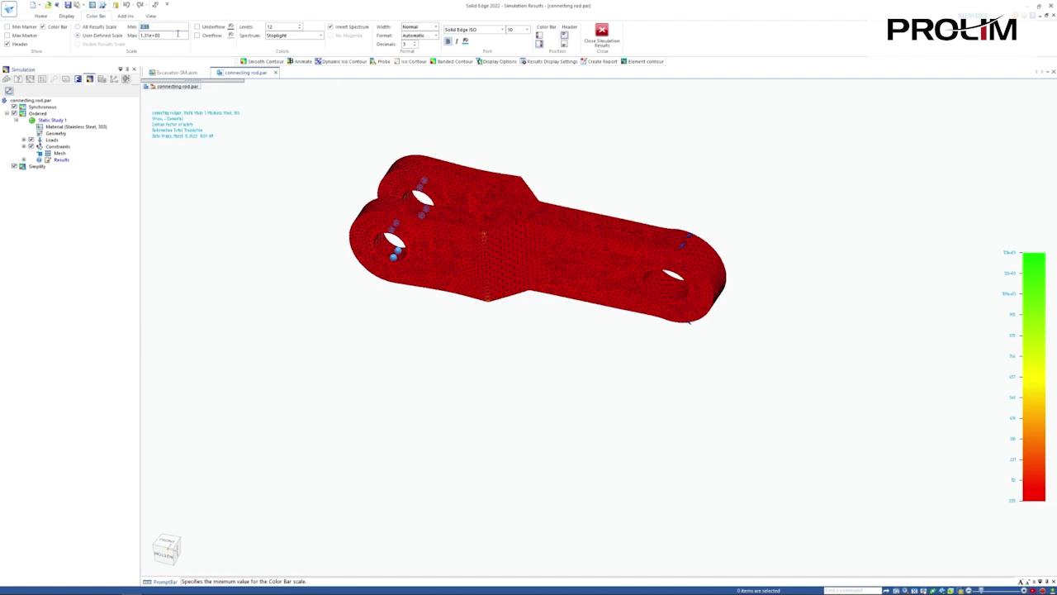
click(178, 34)
text(5)
key(Return)
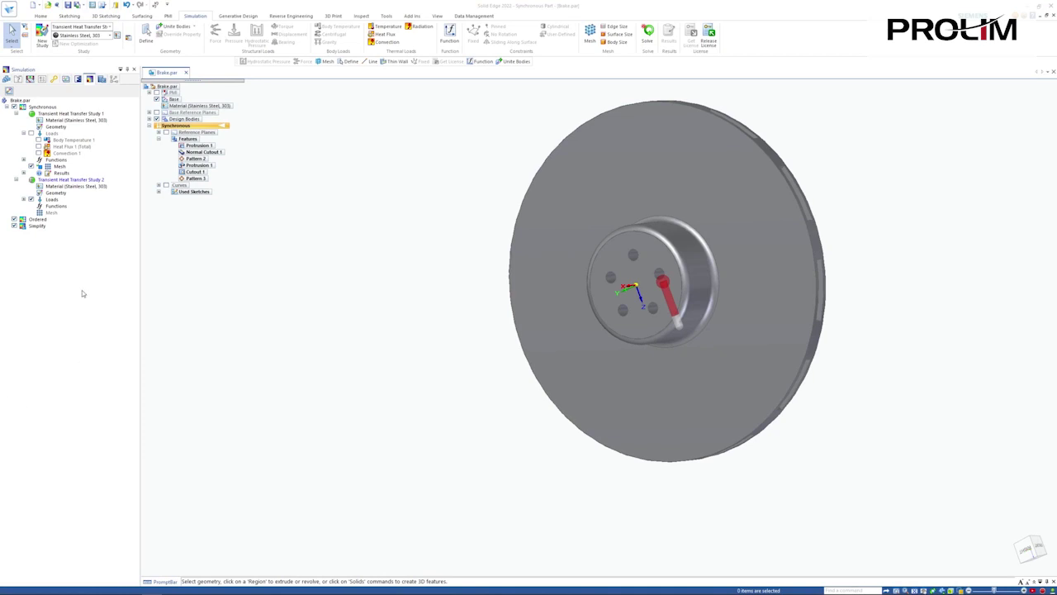
Create a Factor vs Time function named Braking in Transient Heat Transfer Study 2 of the brake part
click(56, 205)
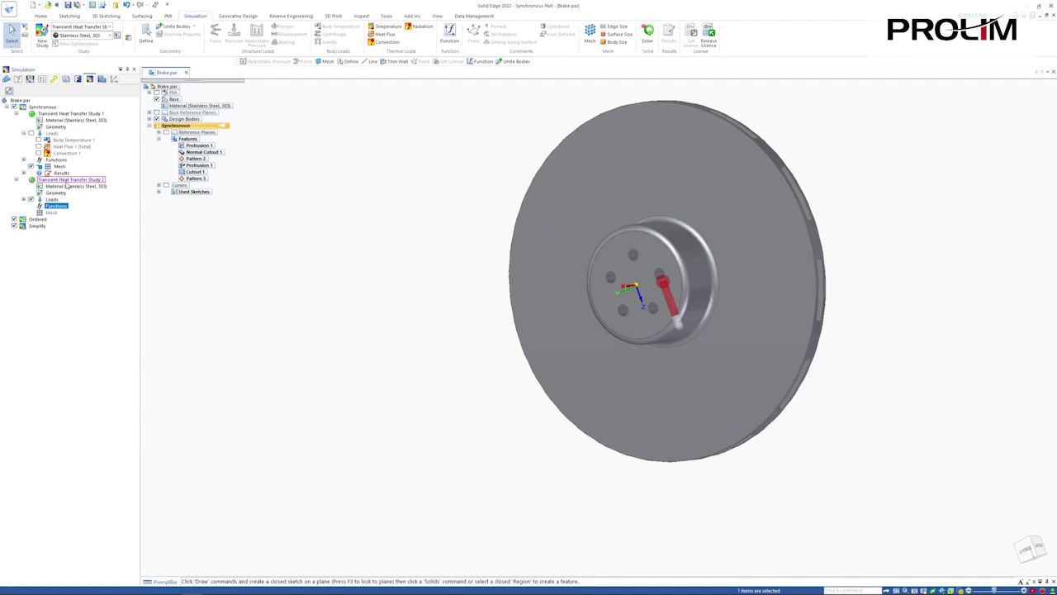
right_click(64, 208)
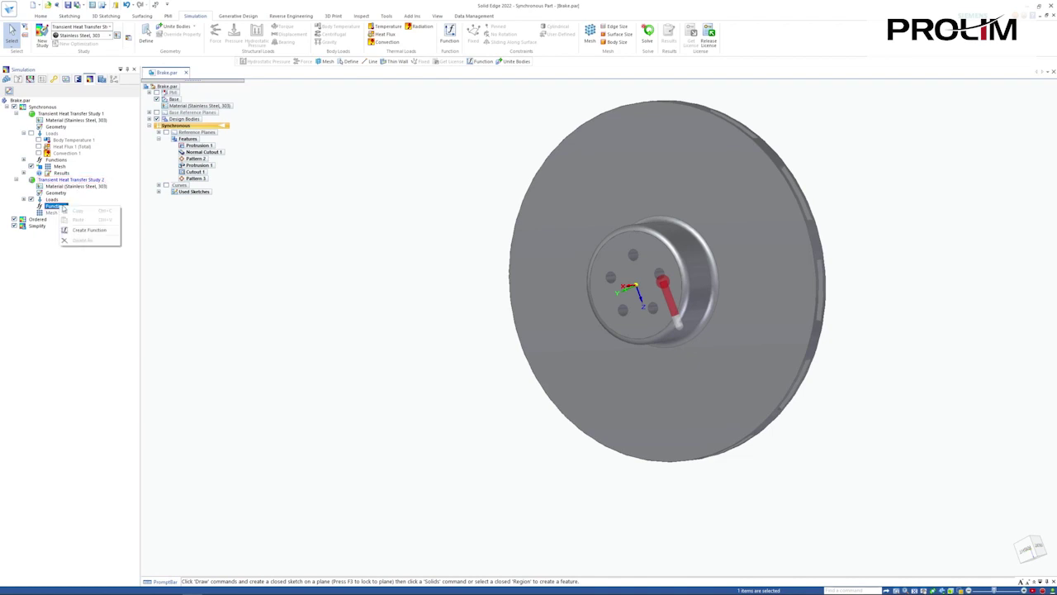
click(87, 230)
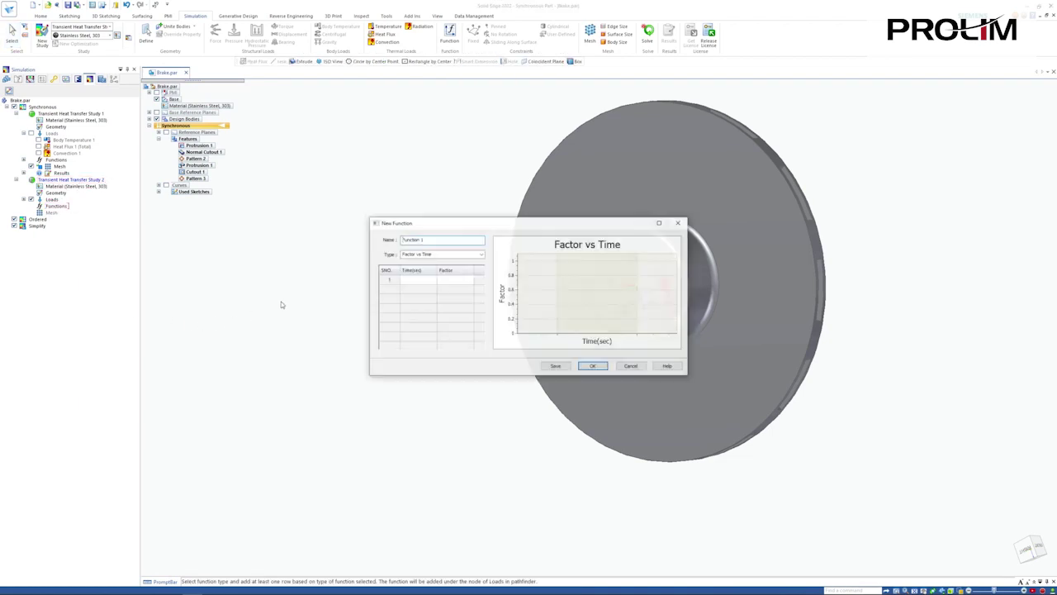
drag(425, 238, 371, 239)
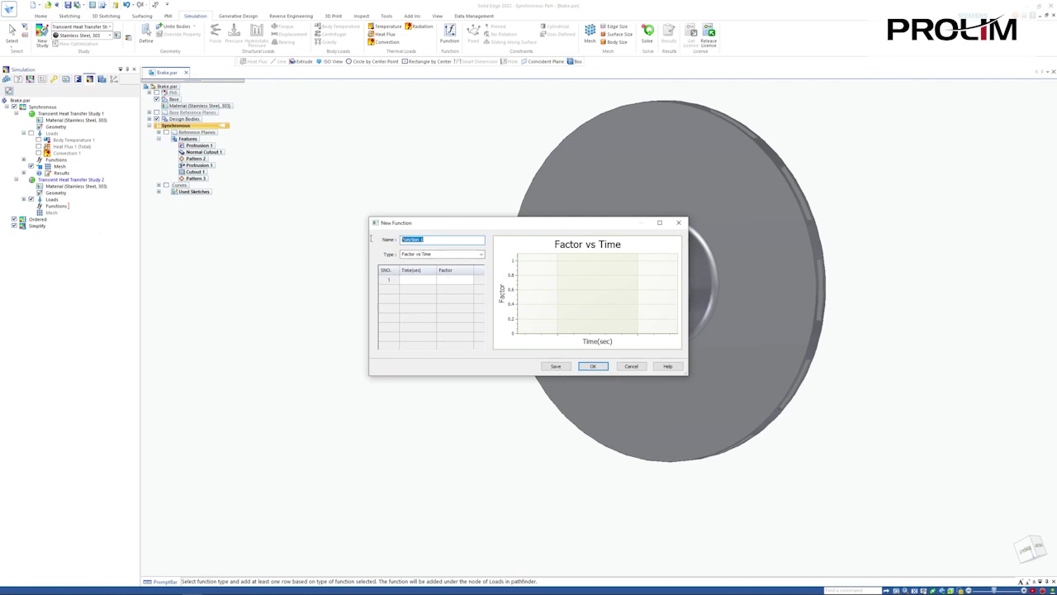
text(Braking)
key(Tab)
Define the first three Braking points: factor 1 at 0 s, 1 at 100 s and 0 at 200 s
click(422, 281)
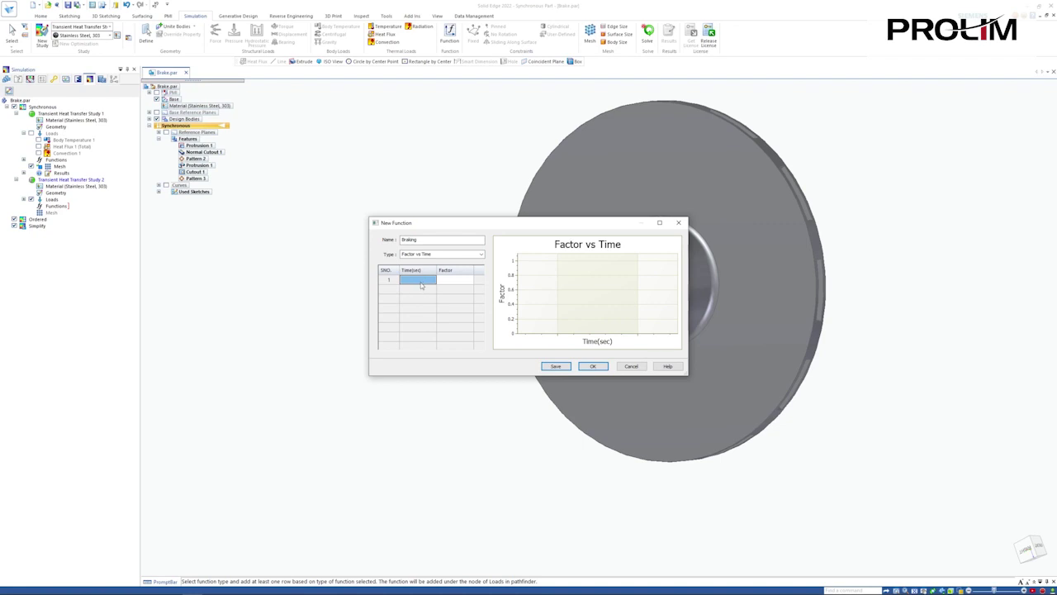
text(0)
click(448, 284)
text(1)
click(421, 289)
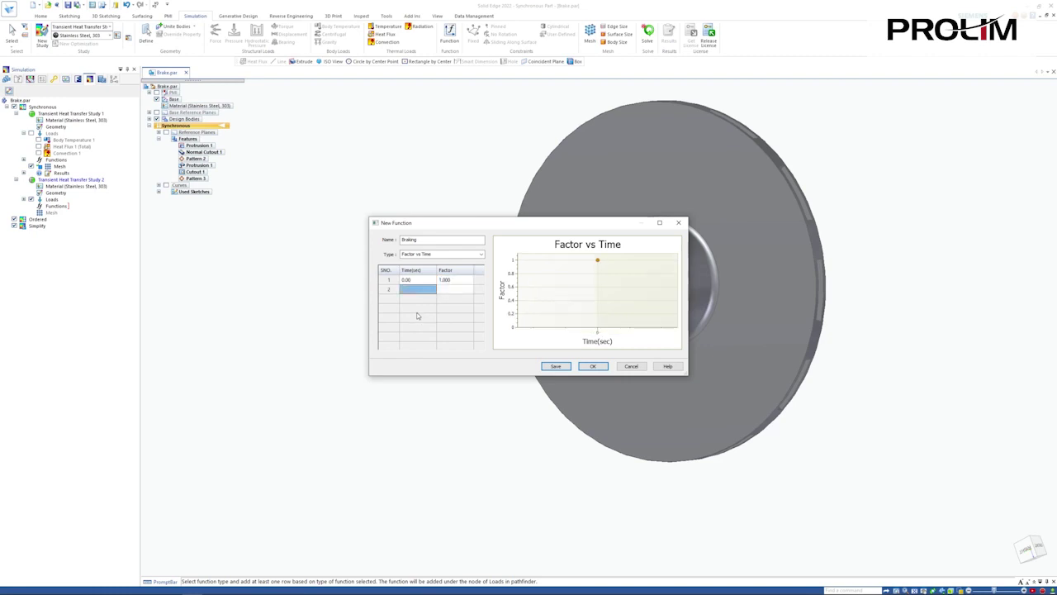
text(100.00)
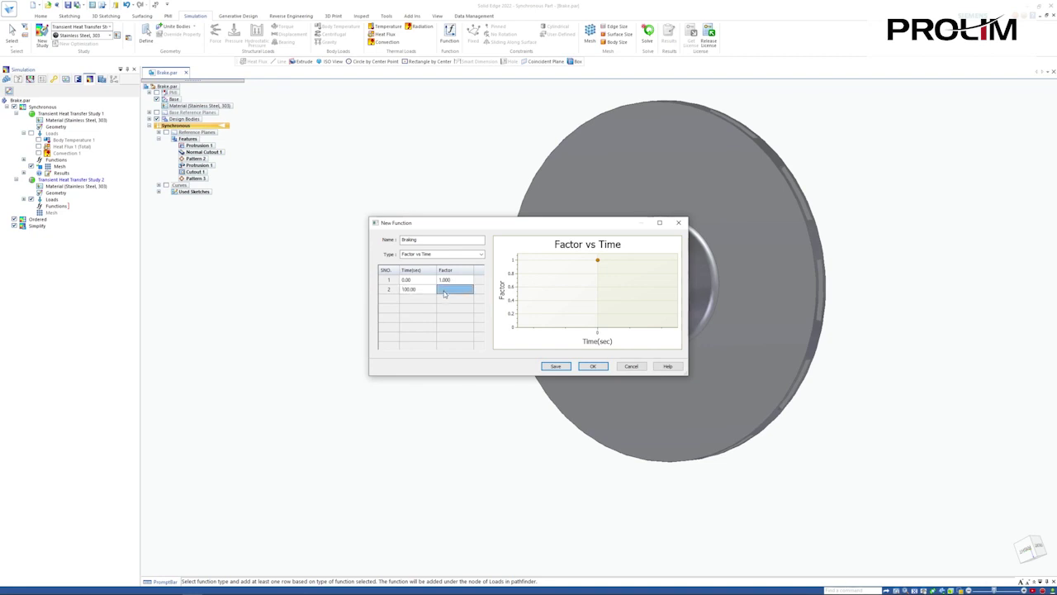
text(1)
click(419, 299)
text(200)
key(Tab)
text(0)
Add Braking points of factor 0.5 at 300 s, 0.5 at 400 s and 0 at 500 s, and save the function
click(423, 310)
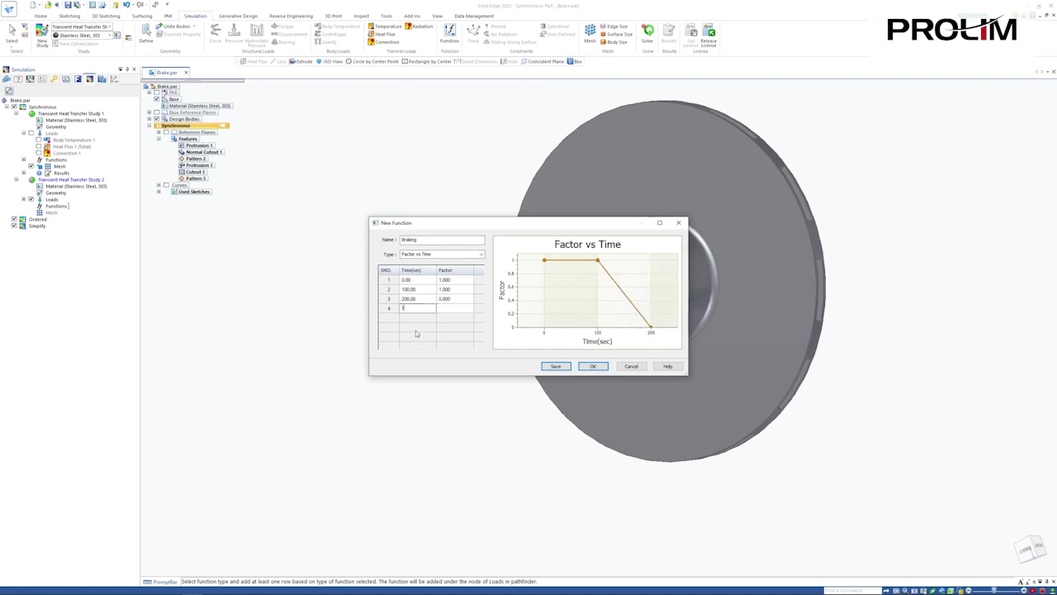
text(300)
click(447, 311)
text(0.5)
click(417, 319)
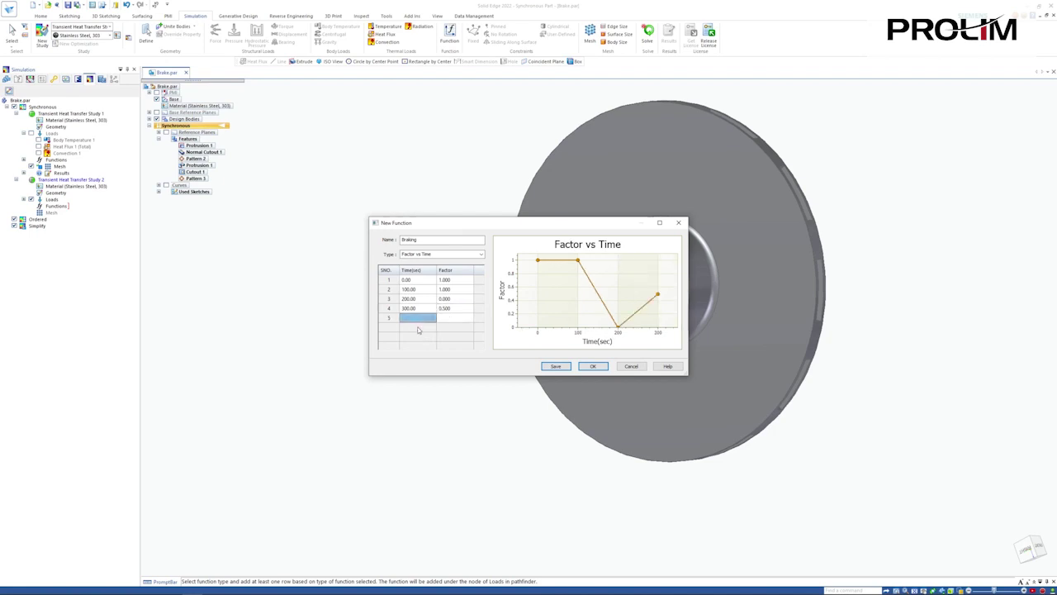
text(400)
click(442, 321)
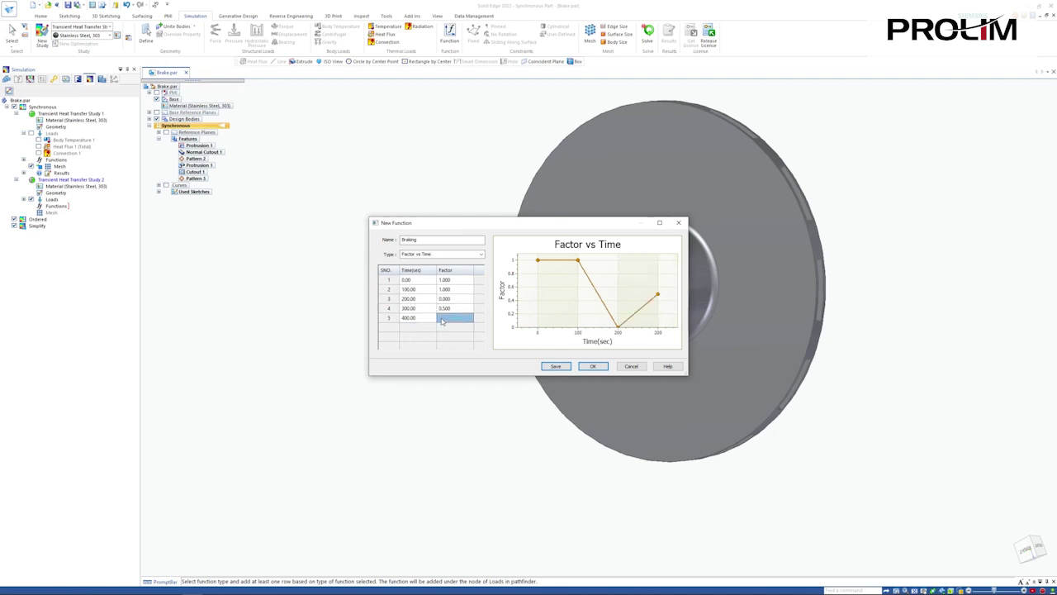
text(0.5)
key(Tab)
text(500)
key(Tab)
text(0)
key(Tab)
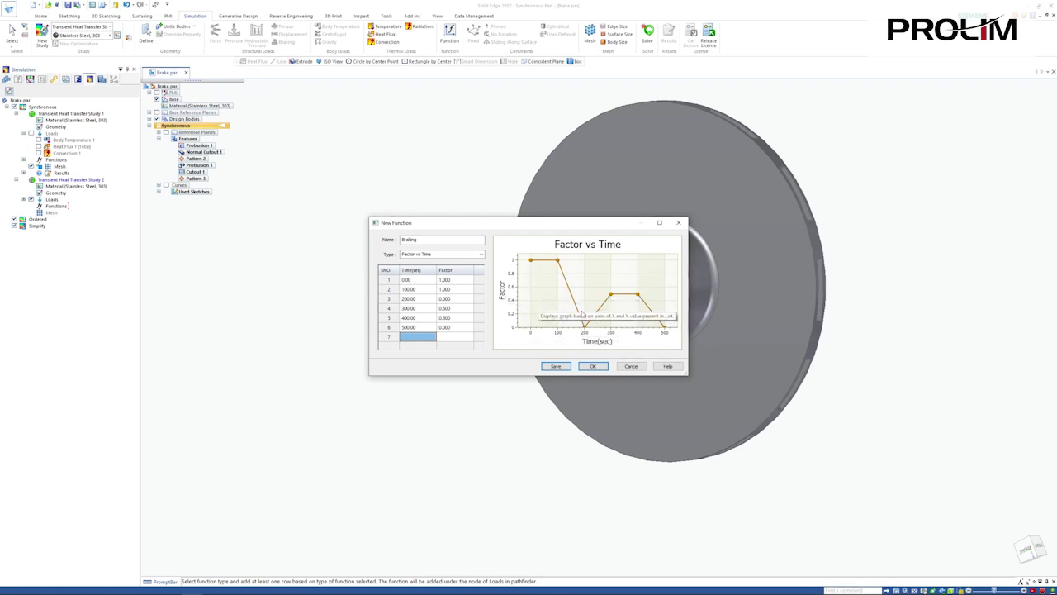
click(555, 366)
click(594, 366)
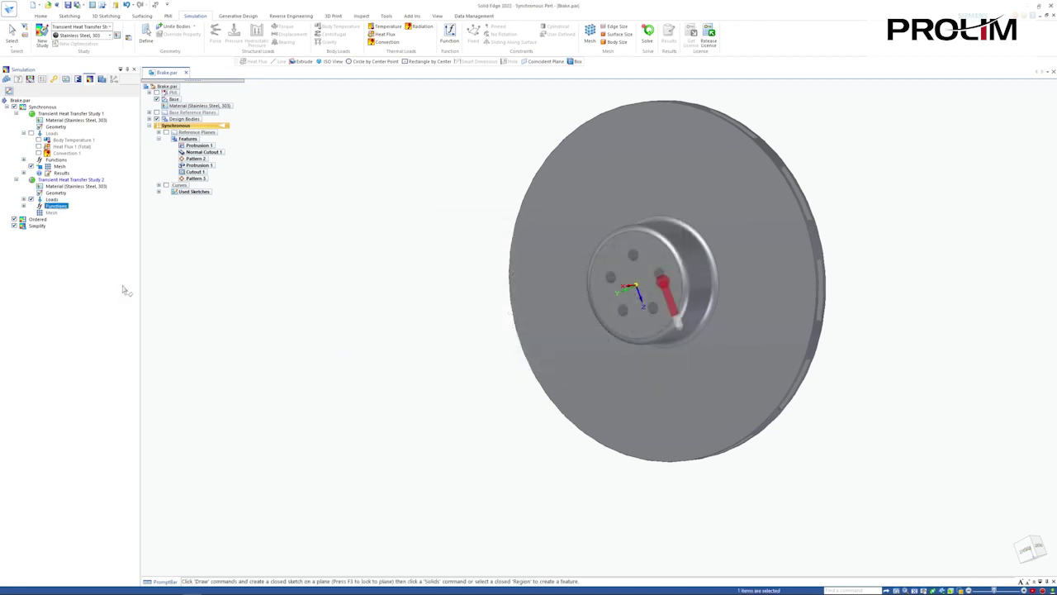
Start a heat flux load in Transient Heat Transfer Study 2 and select both large flat friction faces of the brake disc
click(47, 200)
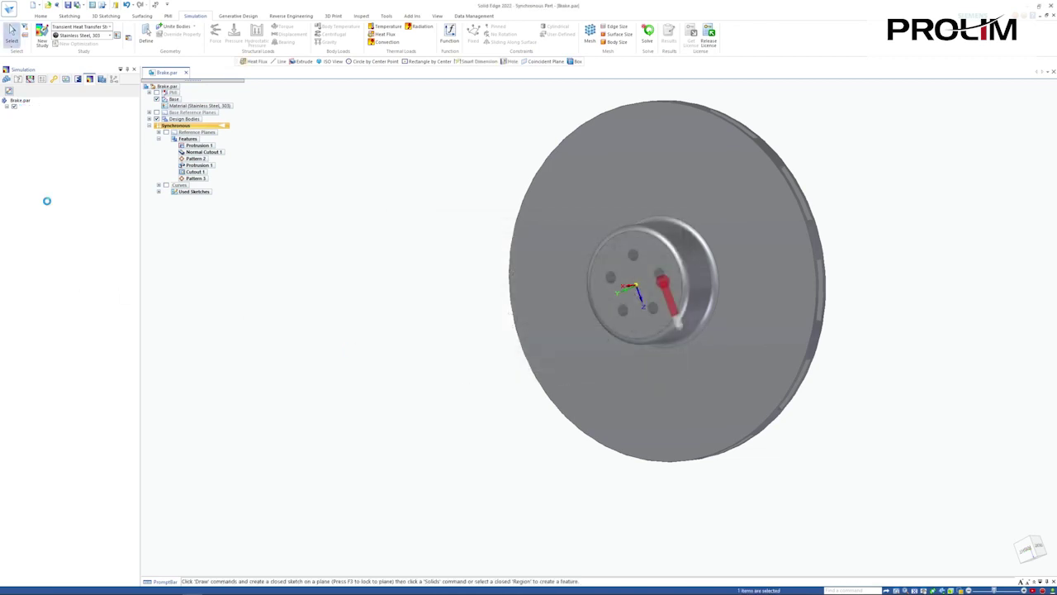
right_click(49, 201)
mouse_move(72, 244)
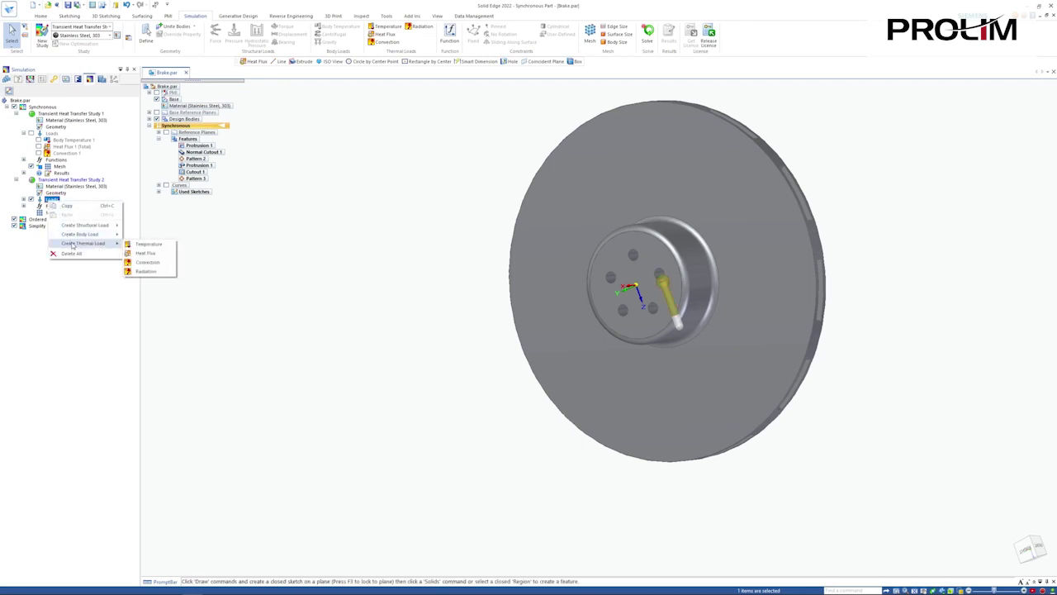
click(145, 253)
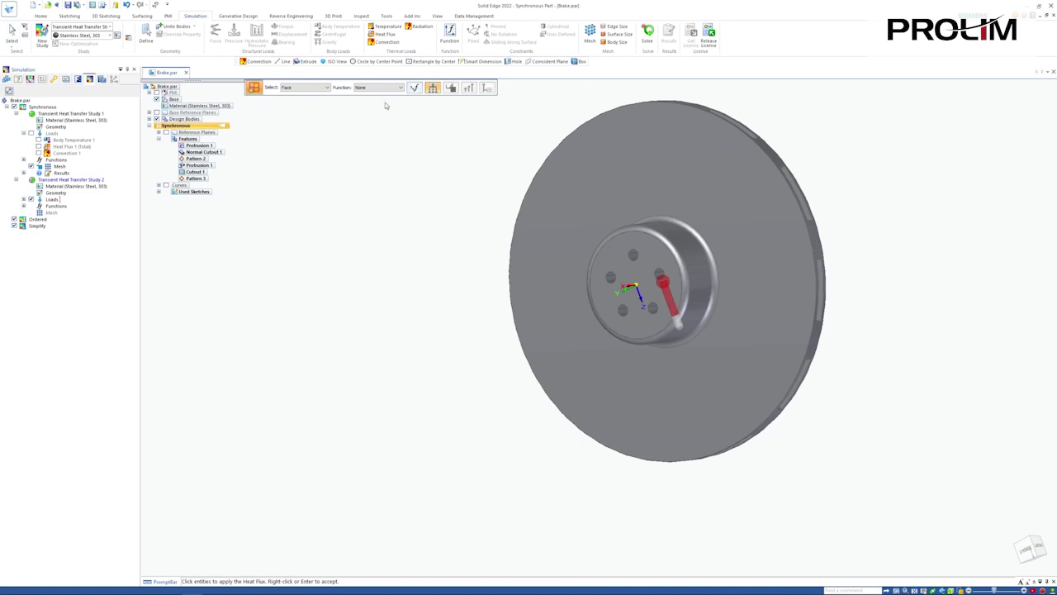
click(328, 91)
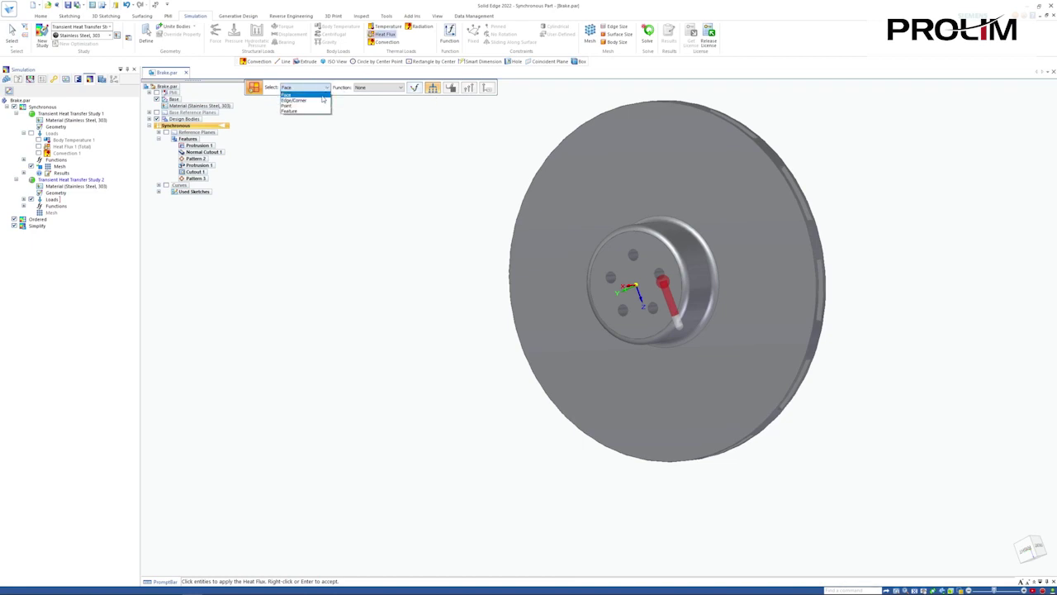
click(325, 95)
click(567, 227)
middle_drag(867, 196, 720, 209)
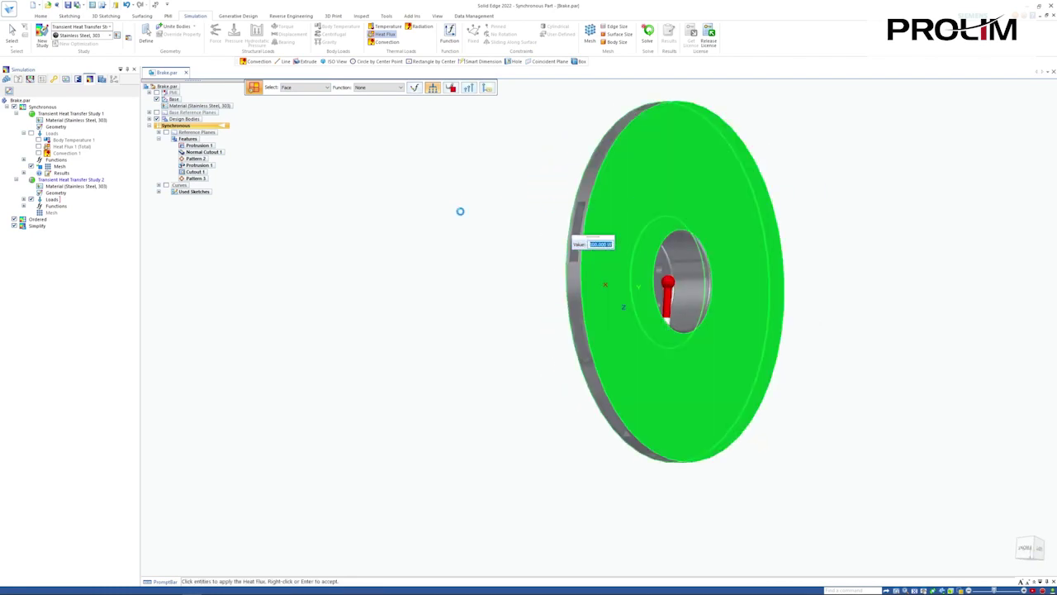
middle_drag(406, 205, 545, 232)
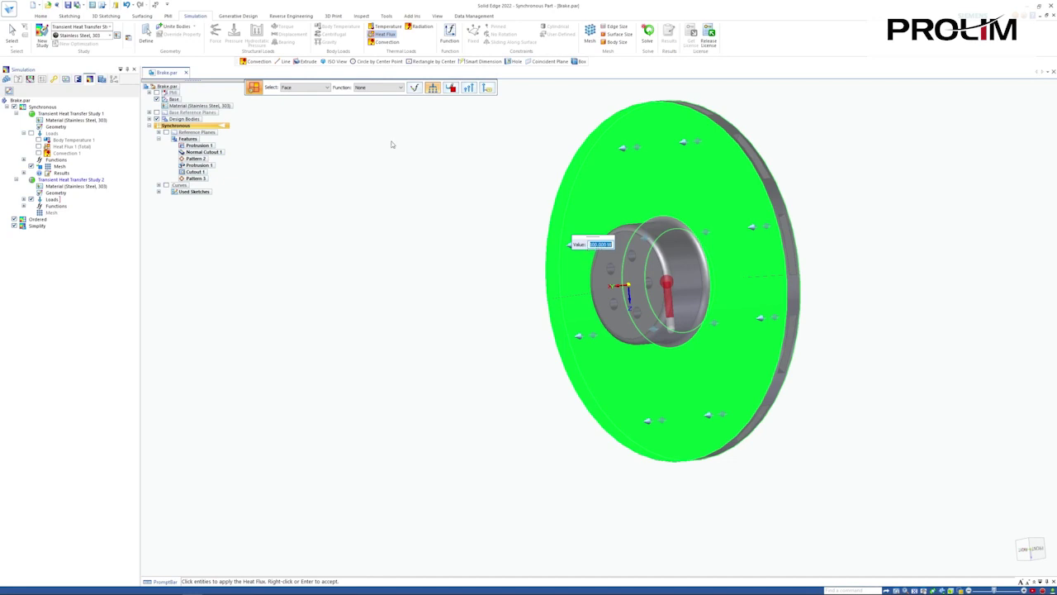
Assign the Braking function to the heat flux on the disc faces and accept the load
click(388, 88)
click(387, 100)
right_click(422, 198)
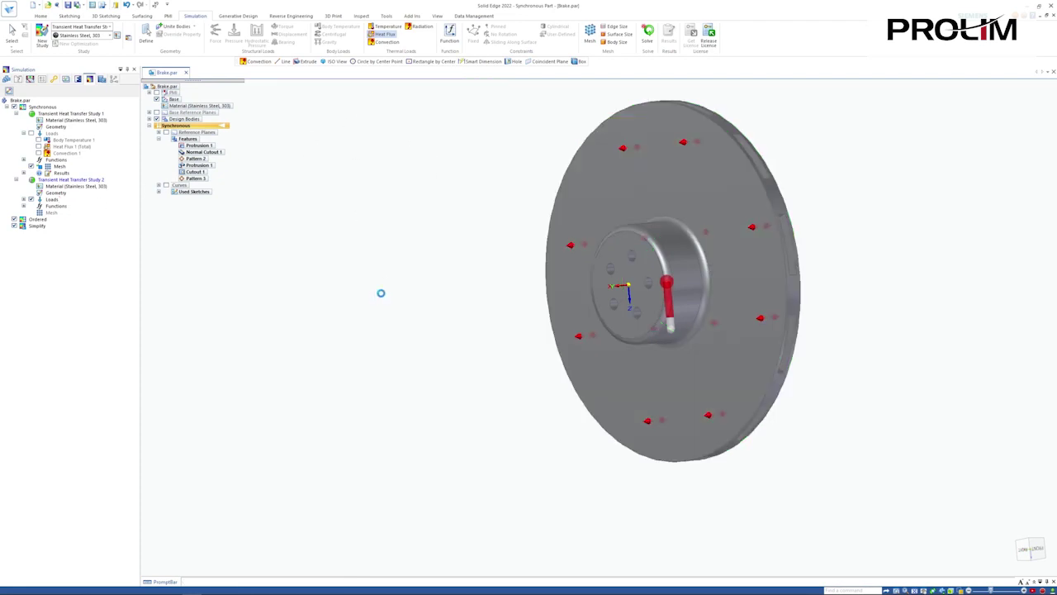
middle_drag(255, 300, 295, 286)
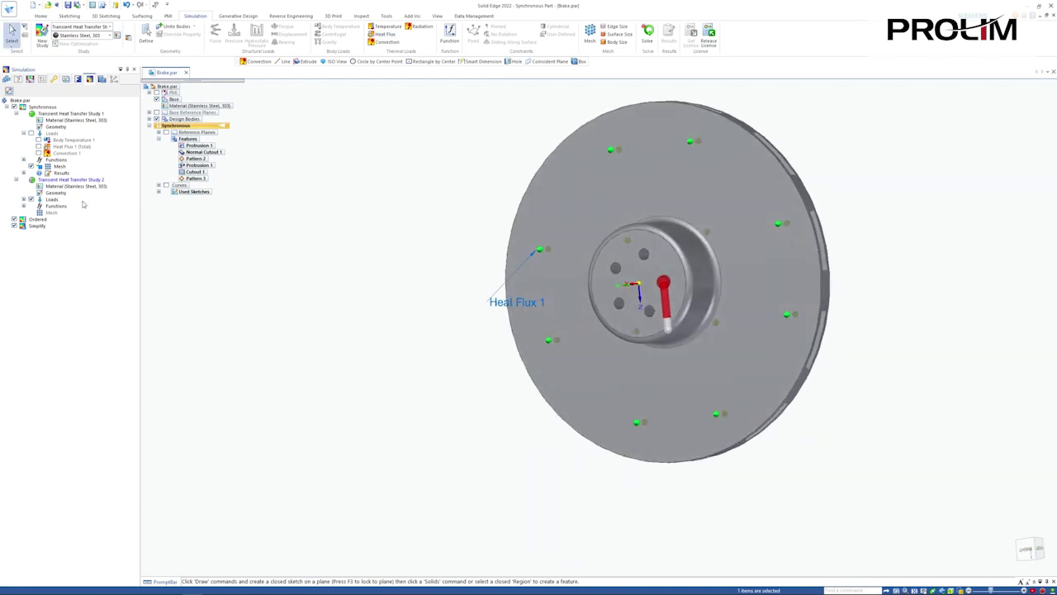
Open the temperature results of Transient Heat Transfer Study 1
click(63, 172)
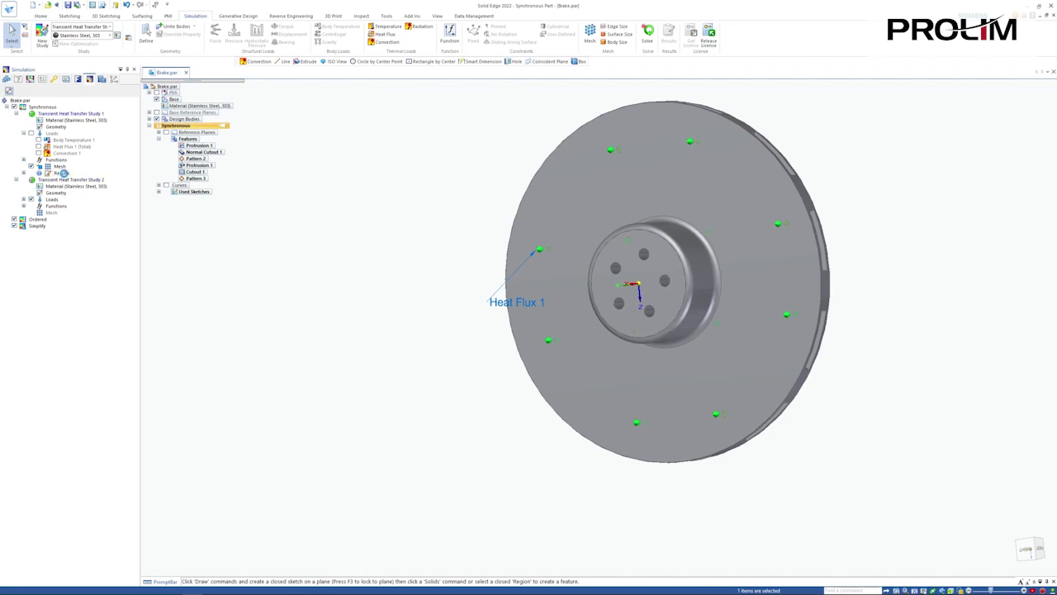
right_click(66, 174)
click(91, 194)
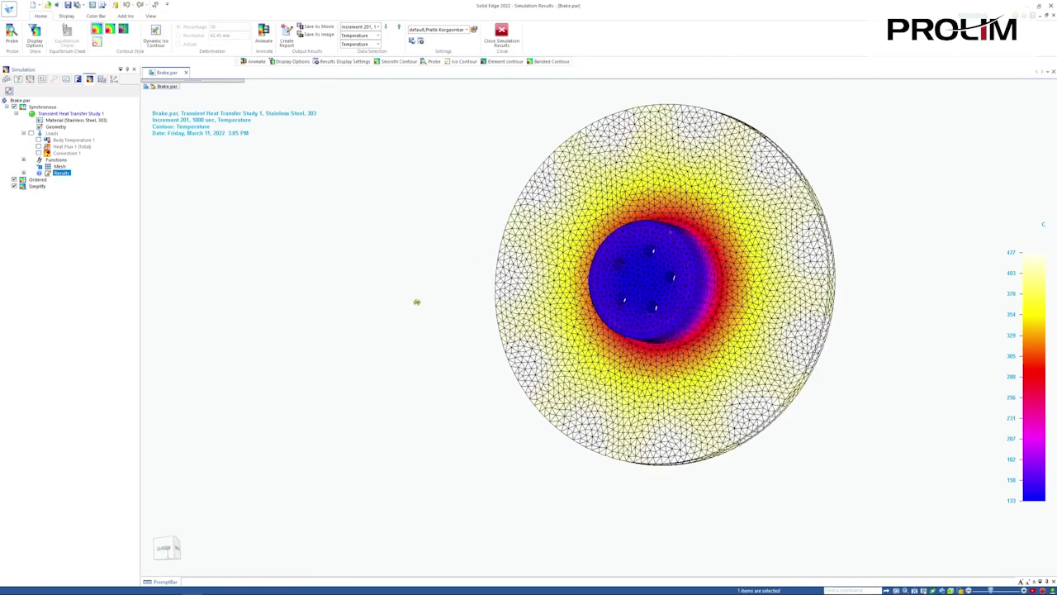
shift+middle_drag(410, 314, 312, 339)
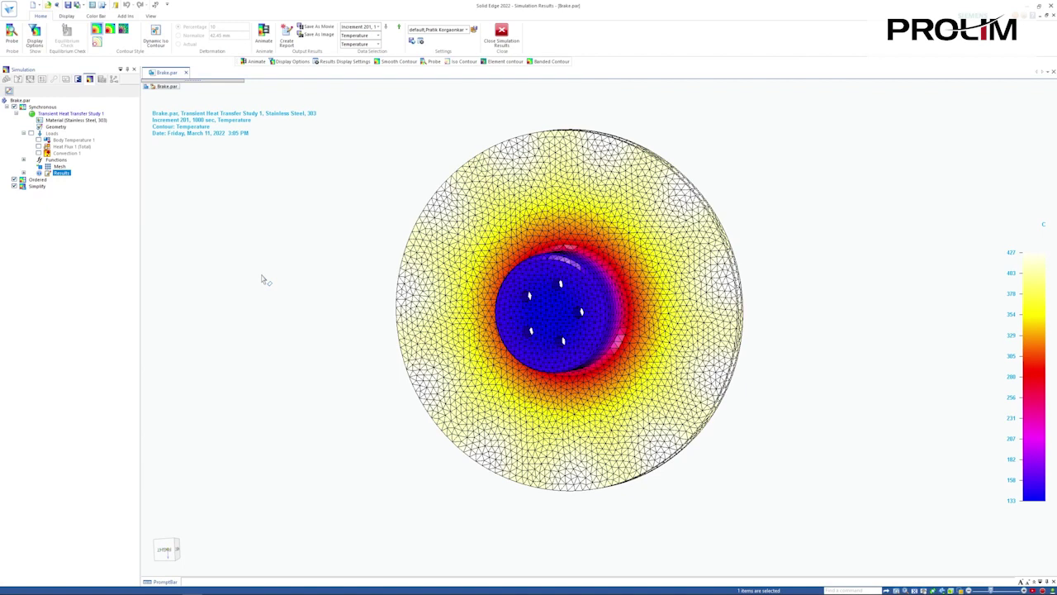
Probe the temperature at three nodes: the hub centre, the hub base and the disc's outer edge
click(12, 33)
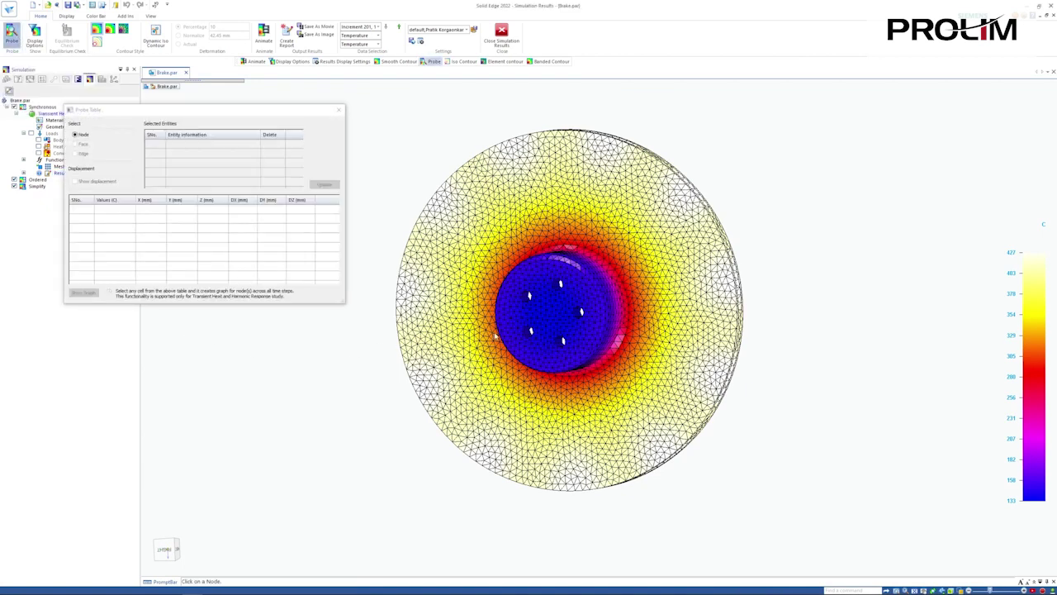
click(551, 309)
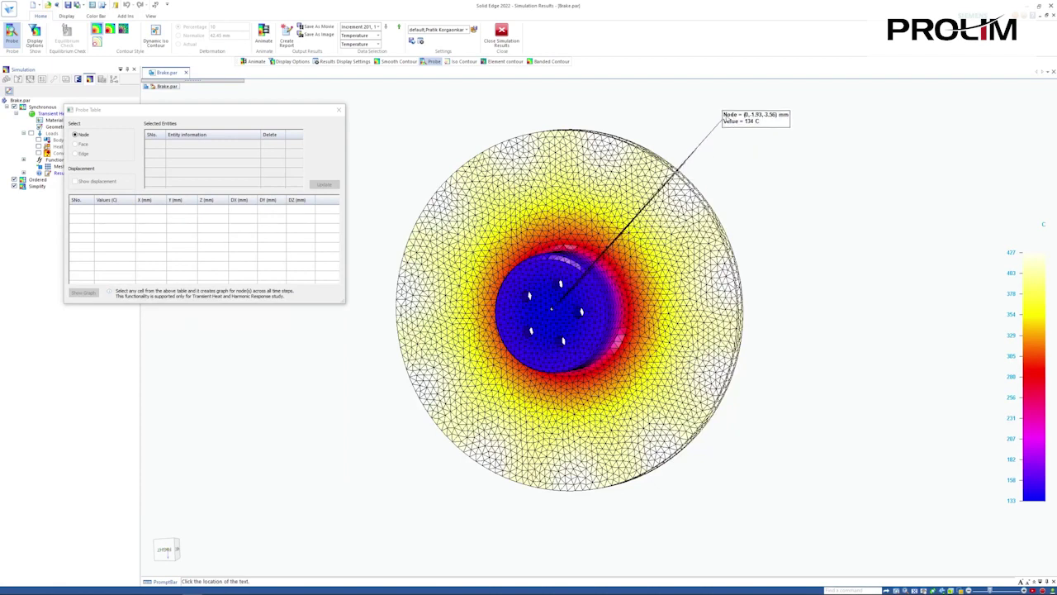
click(625, 275)
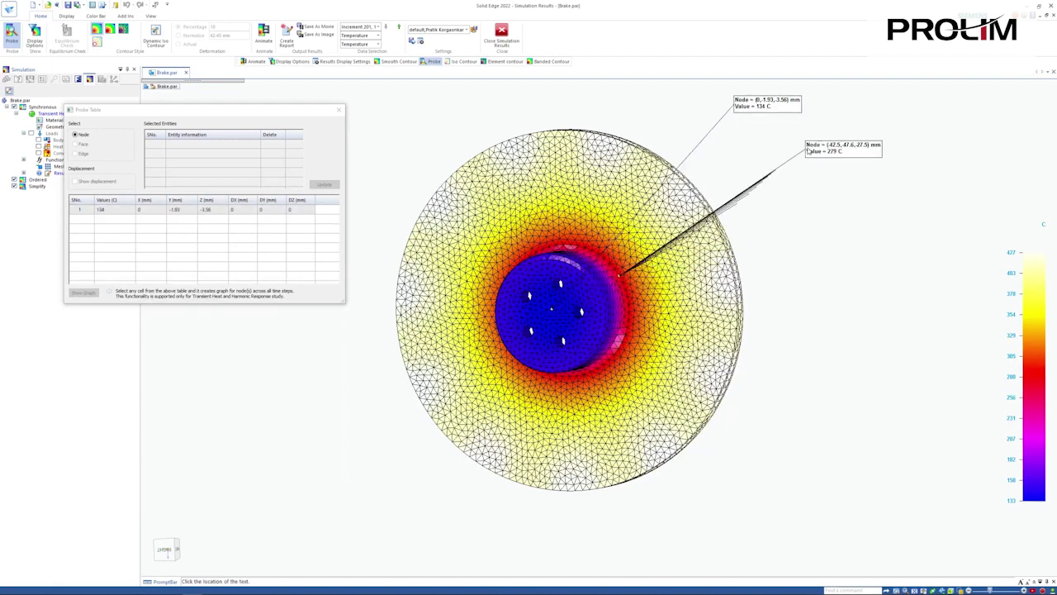
click(734, 253)
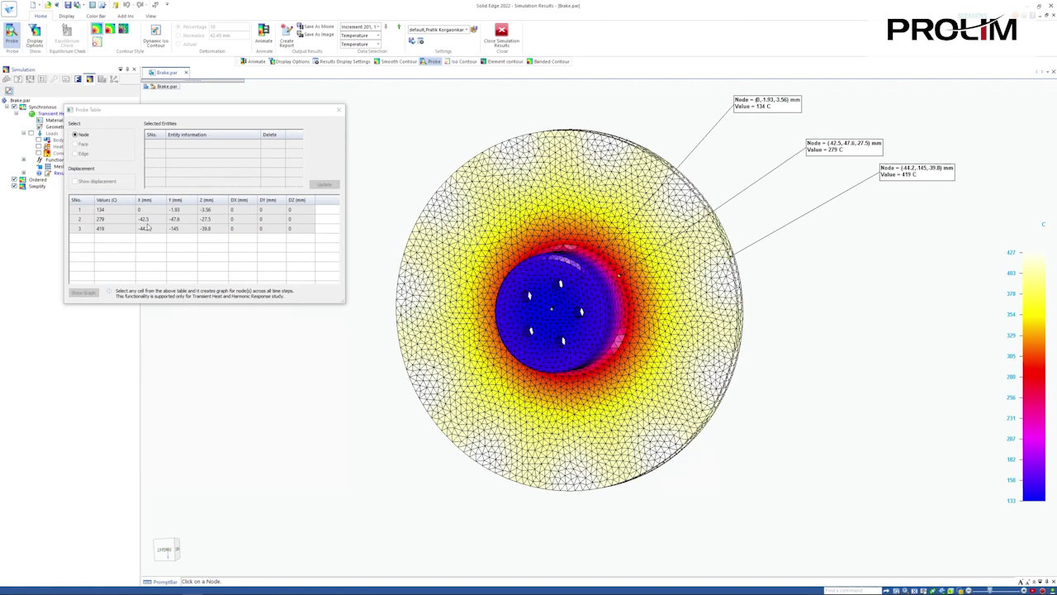
Graph temperature against time for the hub-centre and outer-edge nodes, and close the graph and probe table
click(108, 210)
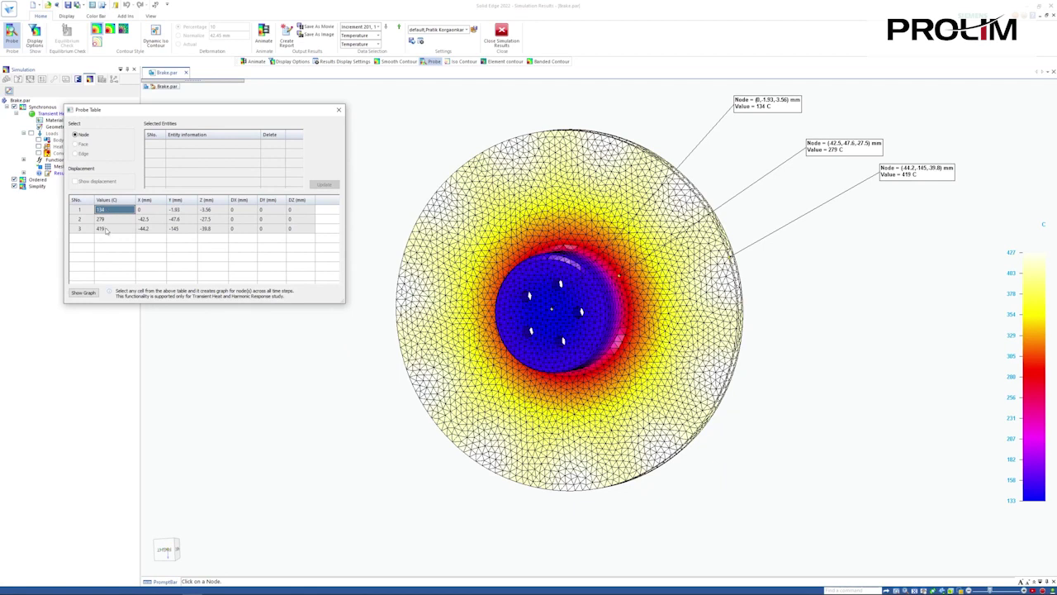
ctrl+click(108, 229)
click(84, 295)
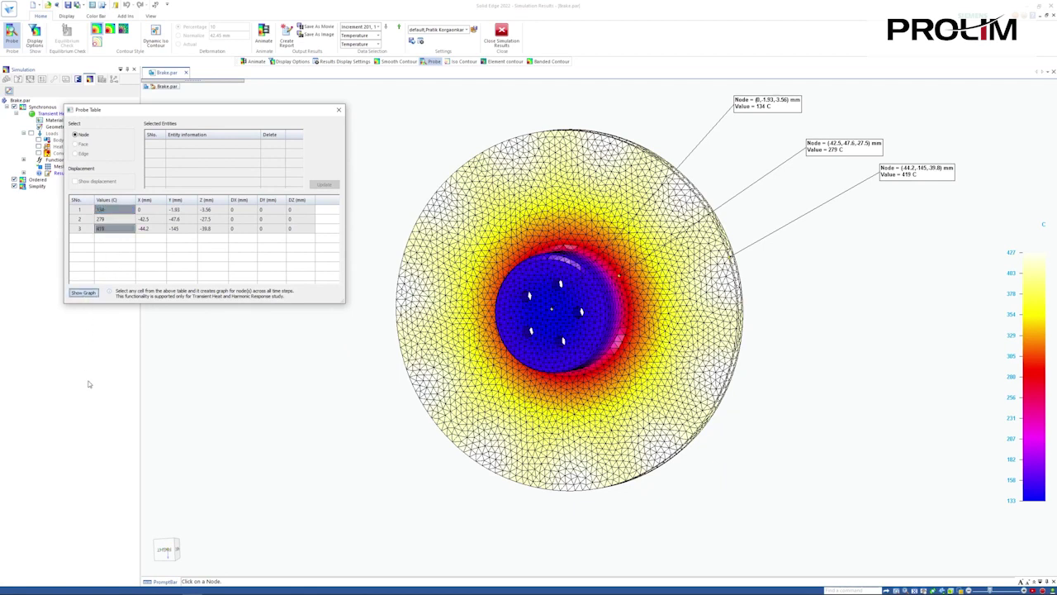
drag(488, 190, 473, 127)
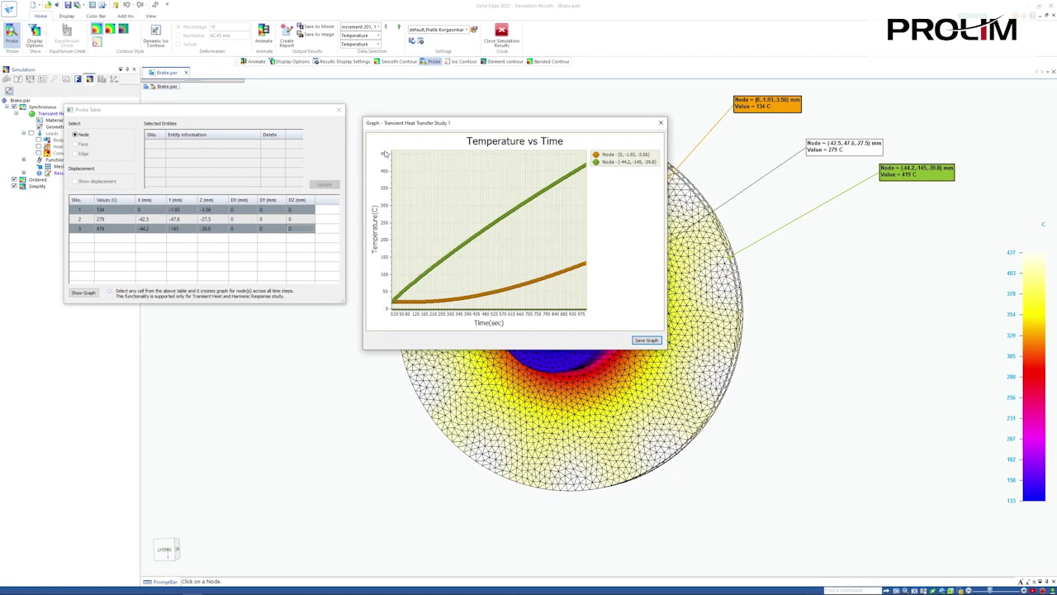
click(640, 340)
click(661, 122)
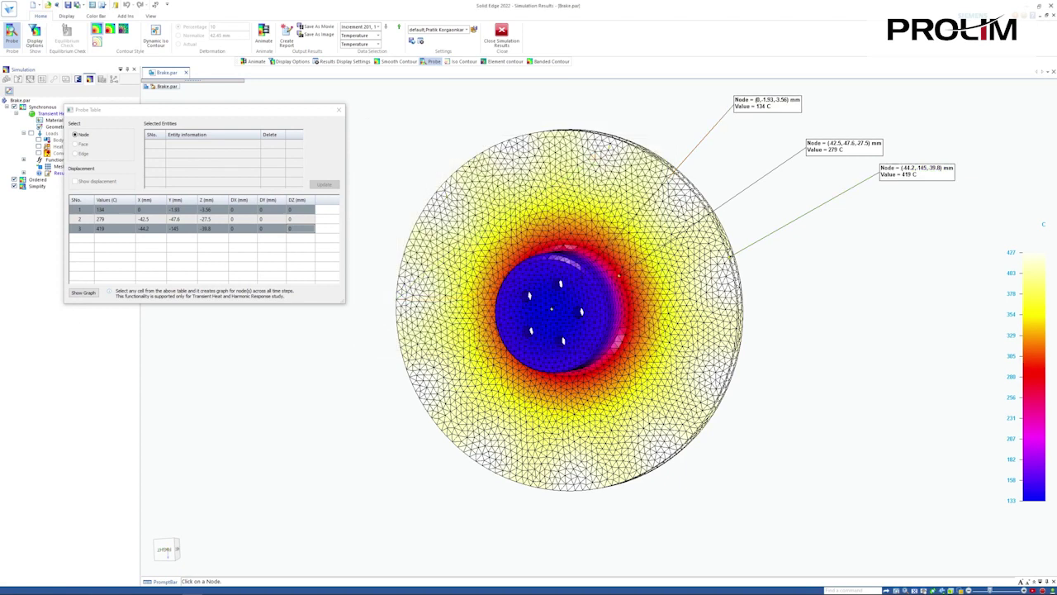
click(337, 109)
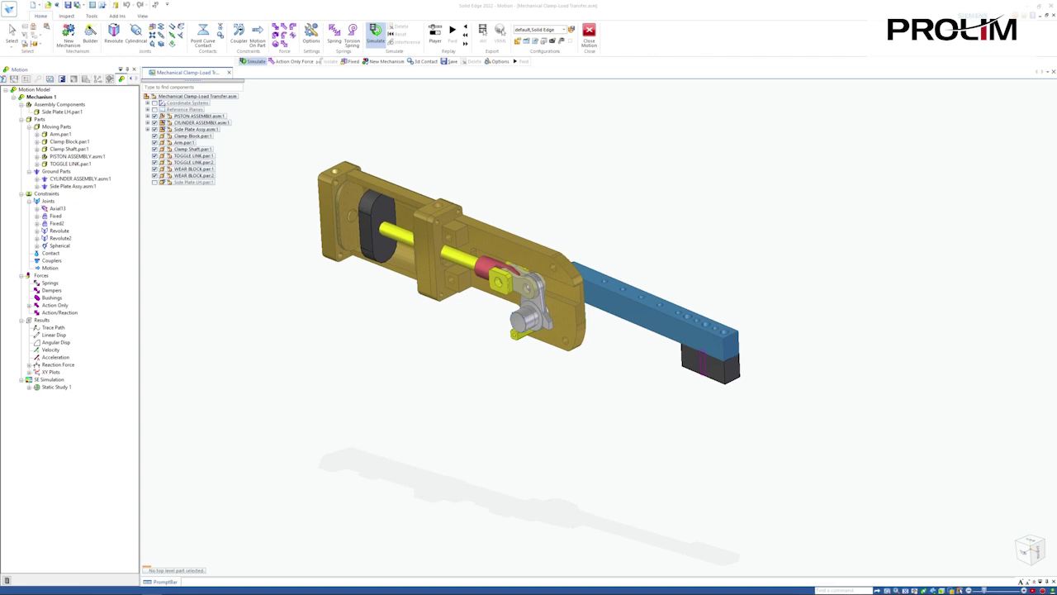
Simulate the motion of the mechanical clamp mechanism and delete the motion results
click(383, 46)
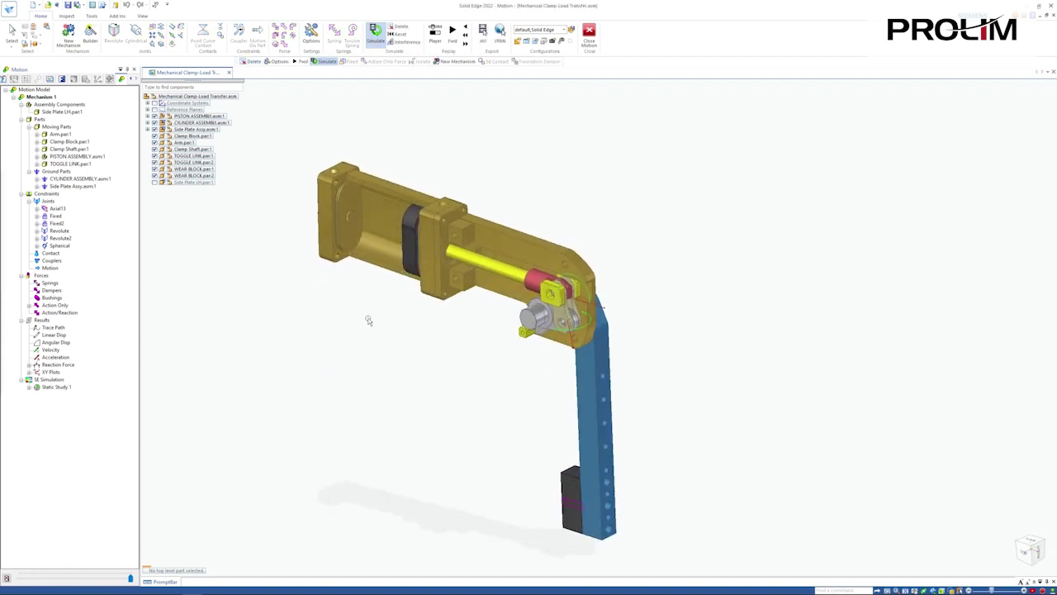
click(398, 27)
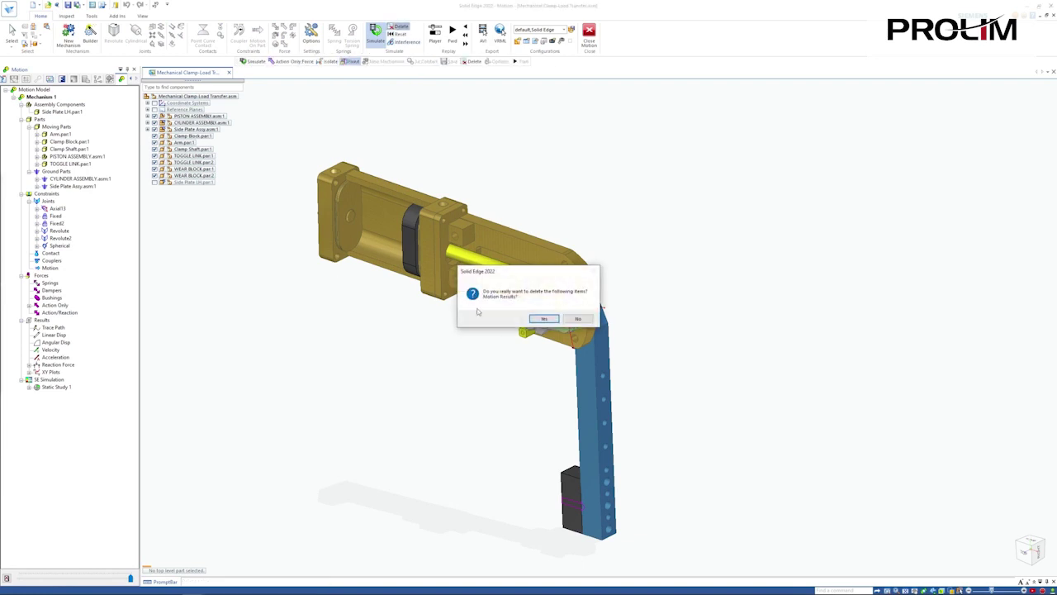
click(543, 318)
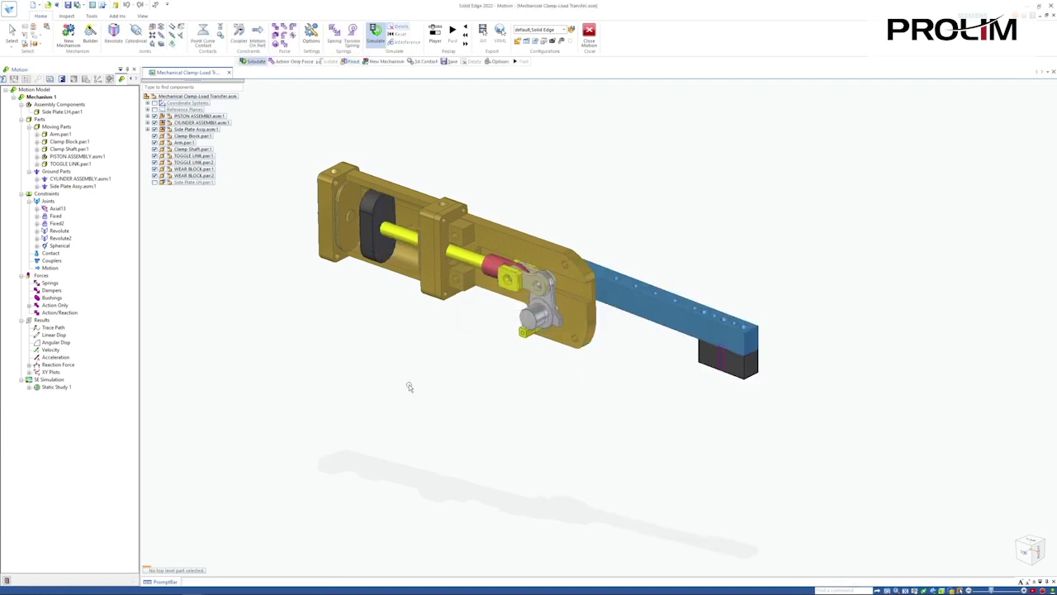
Isolate the Clamp Shaft part in the clamp assembly
click(210, 150)
right_click(213, 154)
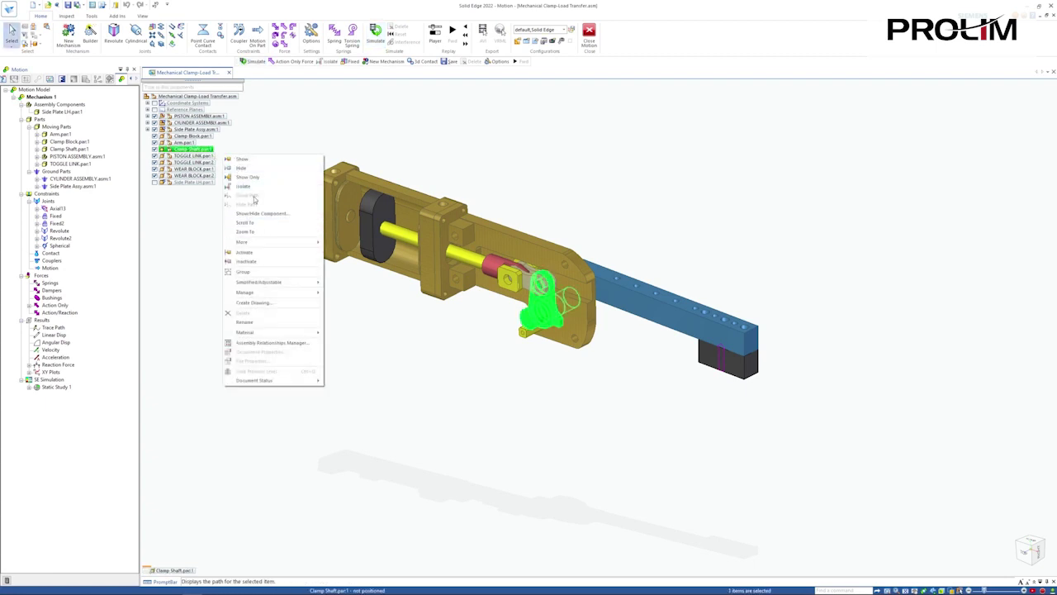
click(248, 187)
key(ctrl+f)
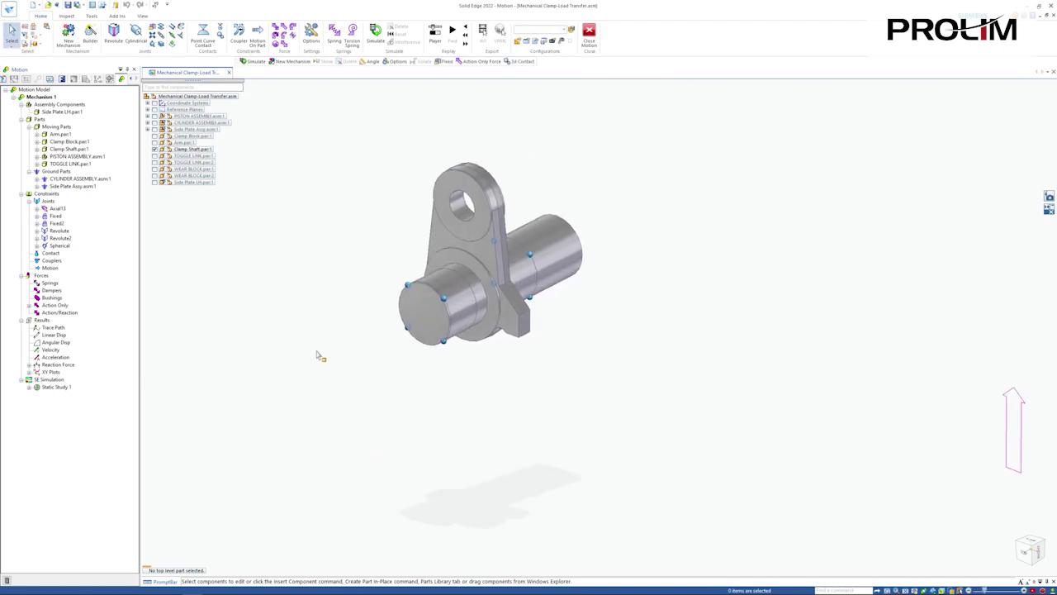
scroll(320, 357, down, 1)
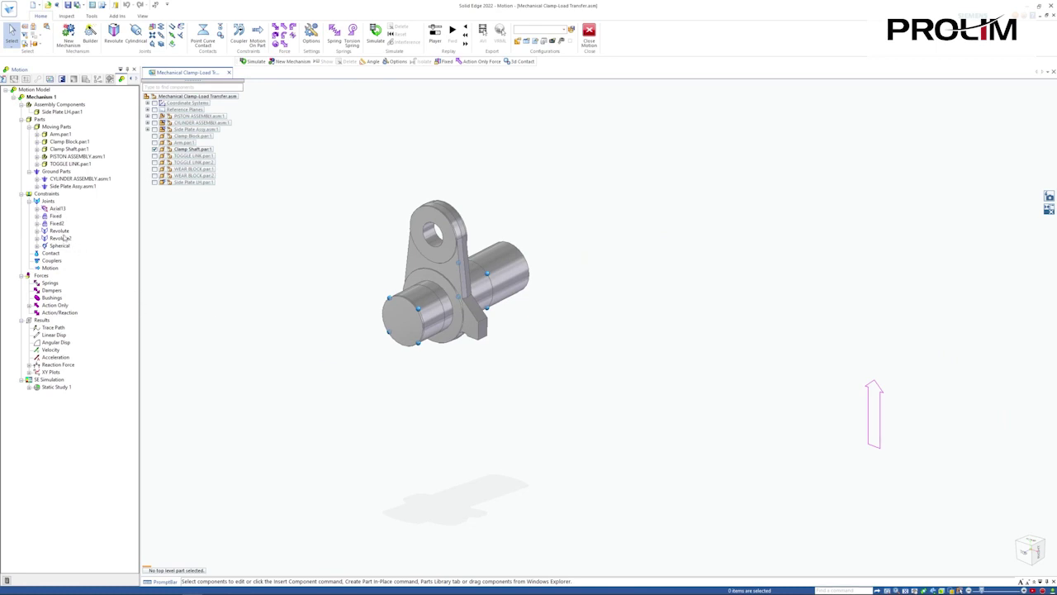
Define the Clamp Shaft's load-bearing face in the FEA settings of joint Revolute2, as the first component
click(61, 238)
right_click(66, 238)
click(88, 243)
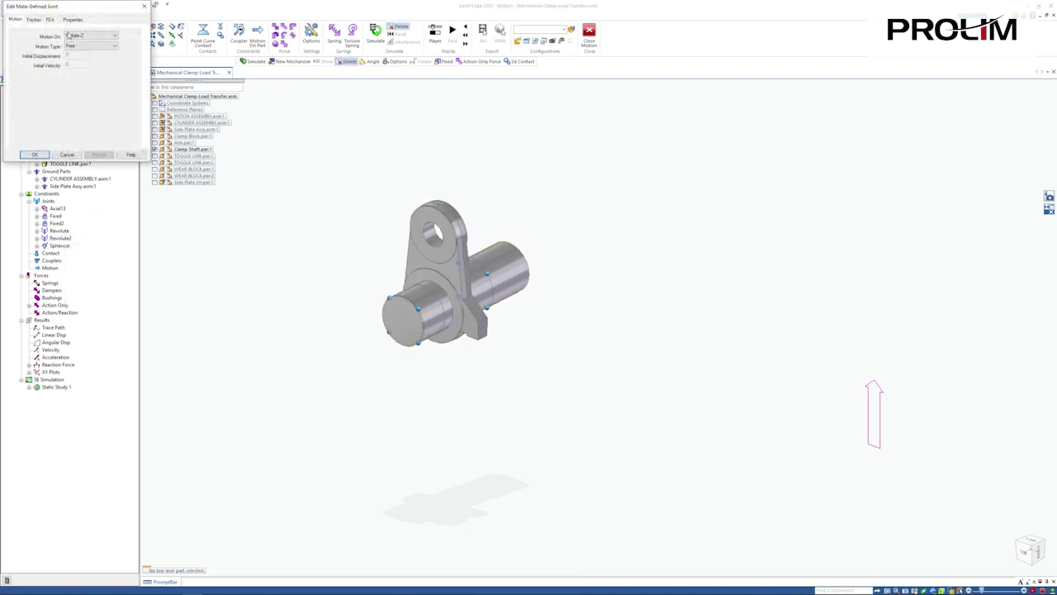
click(49, 19)
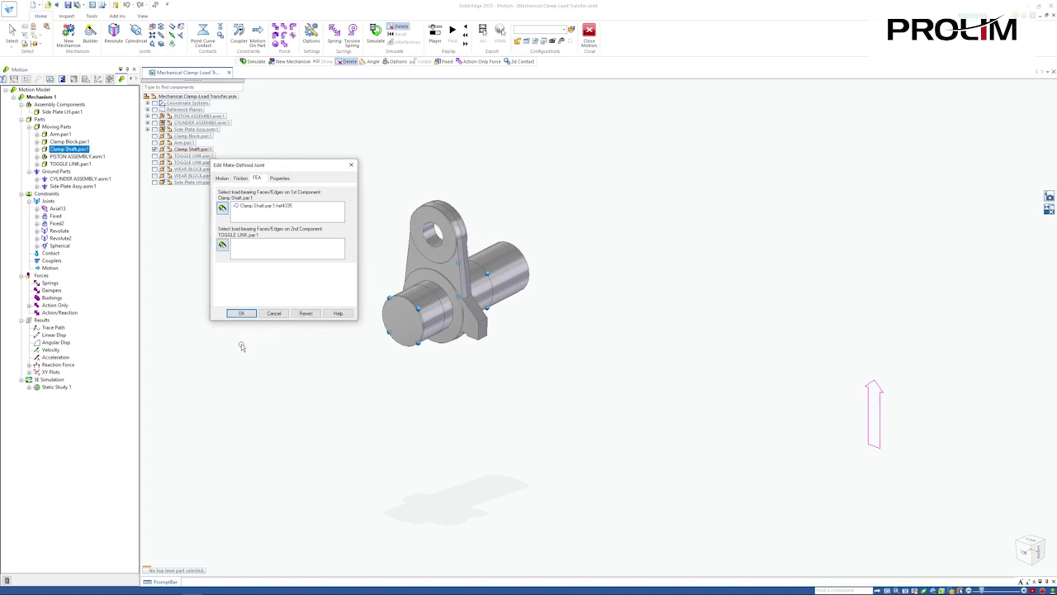
click(241, 314)
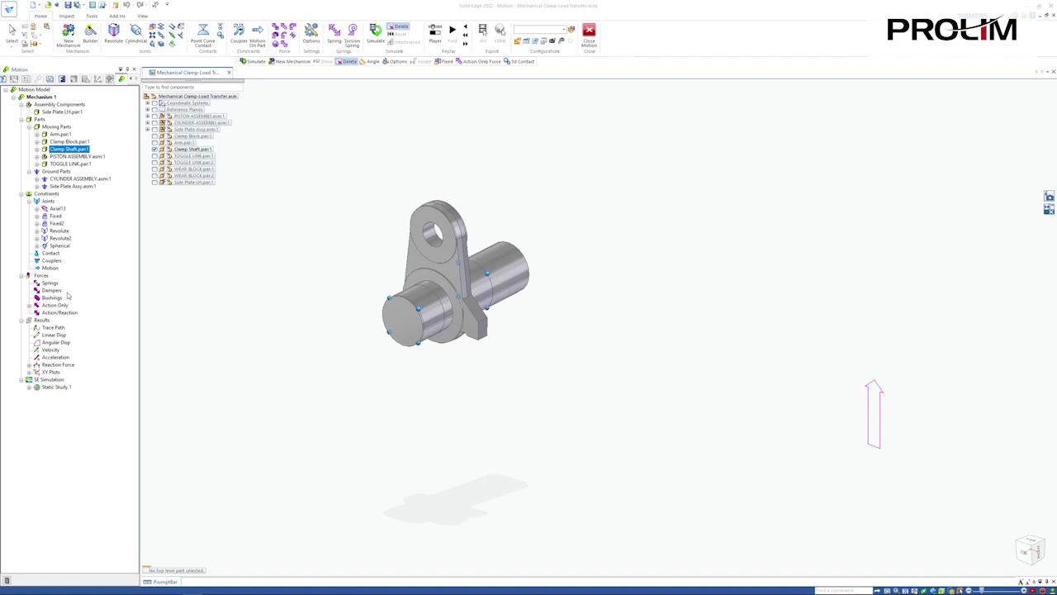
Set the Clamp Shaft's rear cylindrical face as the load-bearing face of the second component in joint Fixed2's FEA settings
right_click(60, 224)
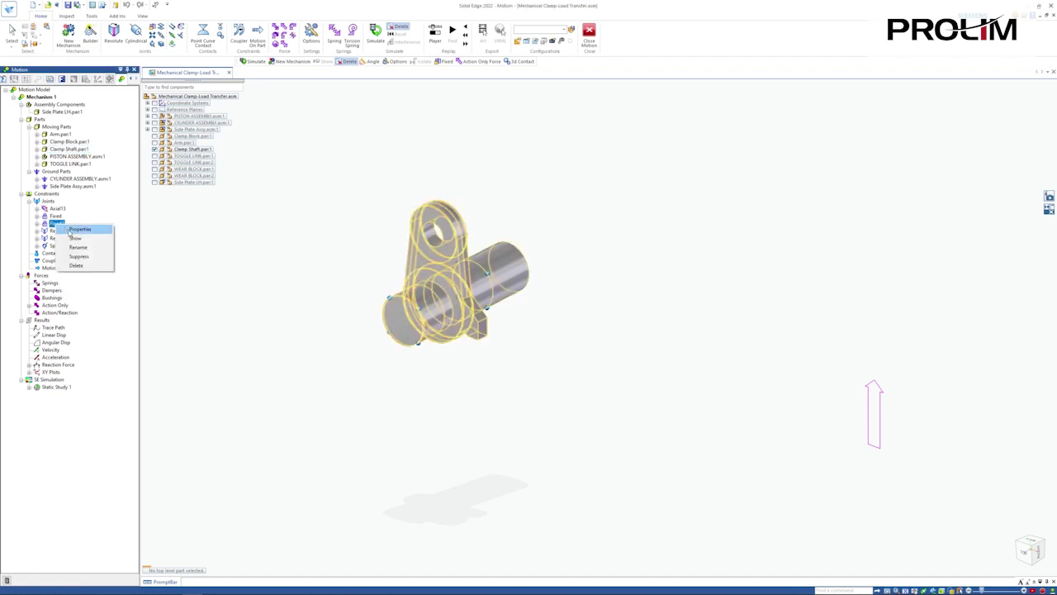
click(74, 230)
click(280, 180)
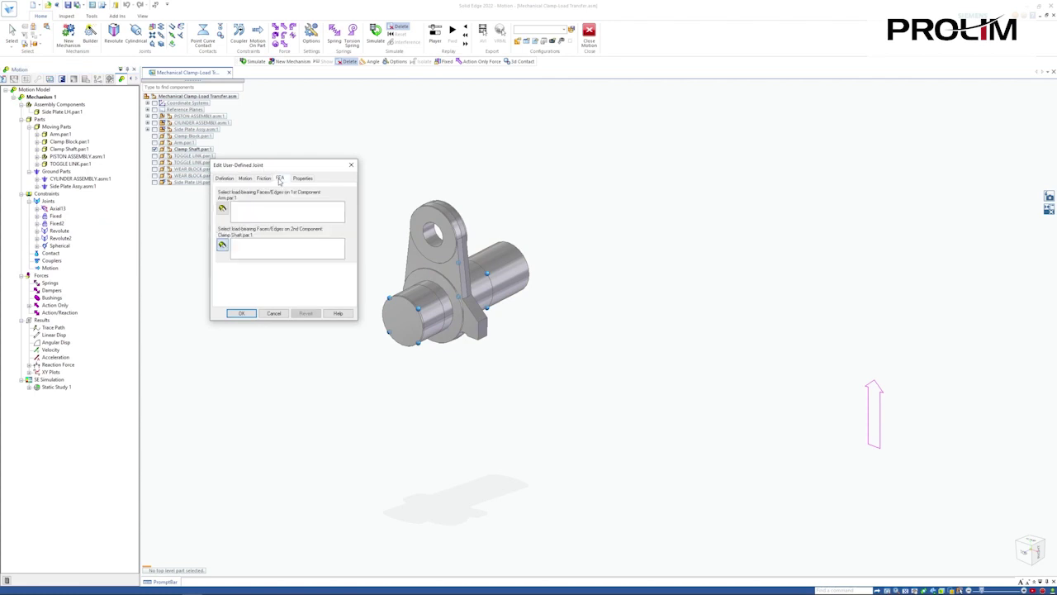
click(222, 246)
click(497, 302)
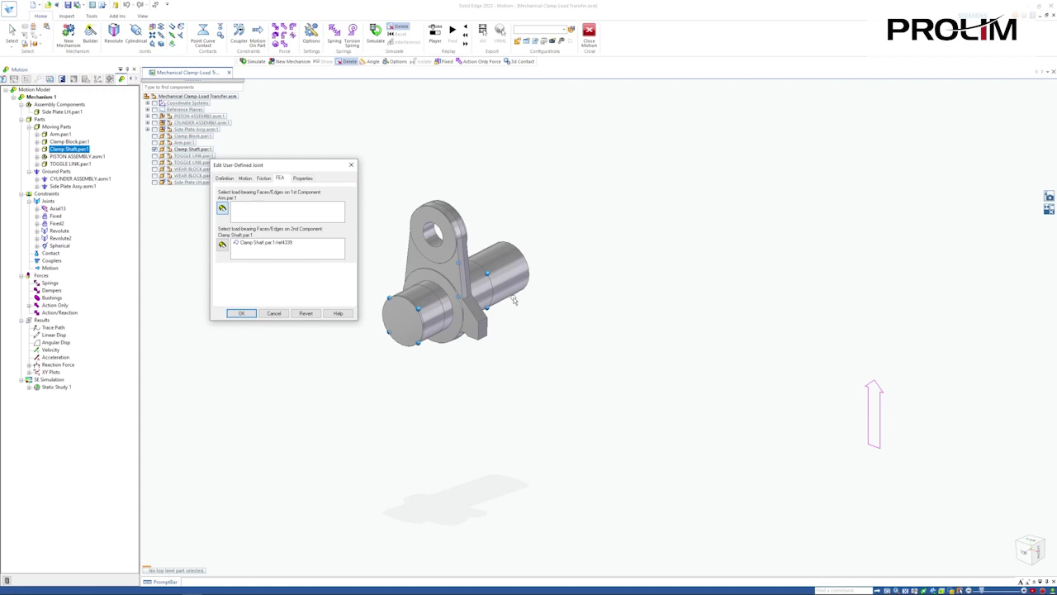
click(241, 313)
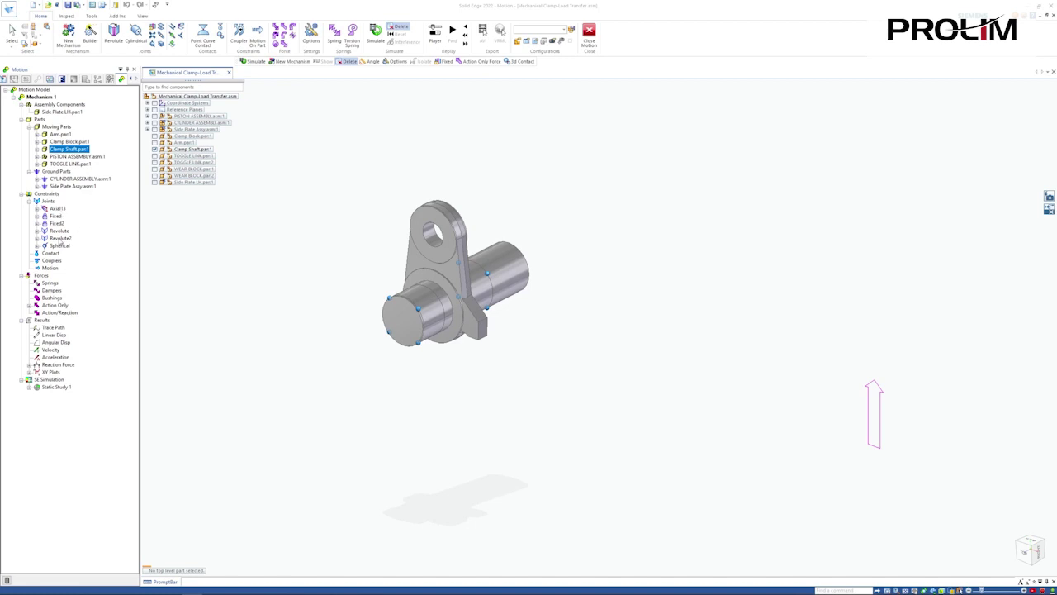
Set the Clamp Shaft's rear cylindrical face as the first component's load-bearing face in the Spherical joint's FEA settings
click(58, 246)
right_click(66, 246)
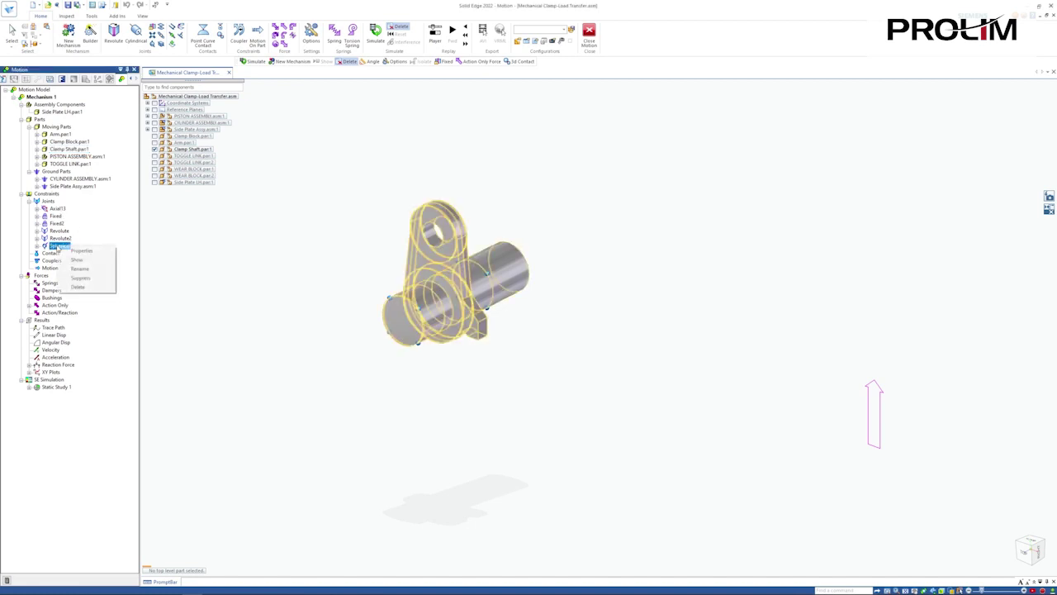
click(74, 251)
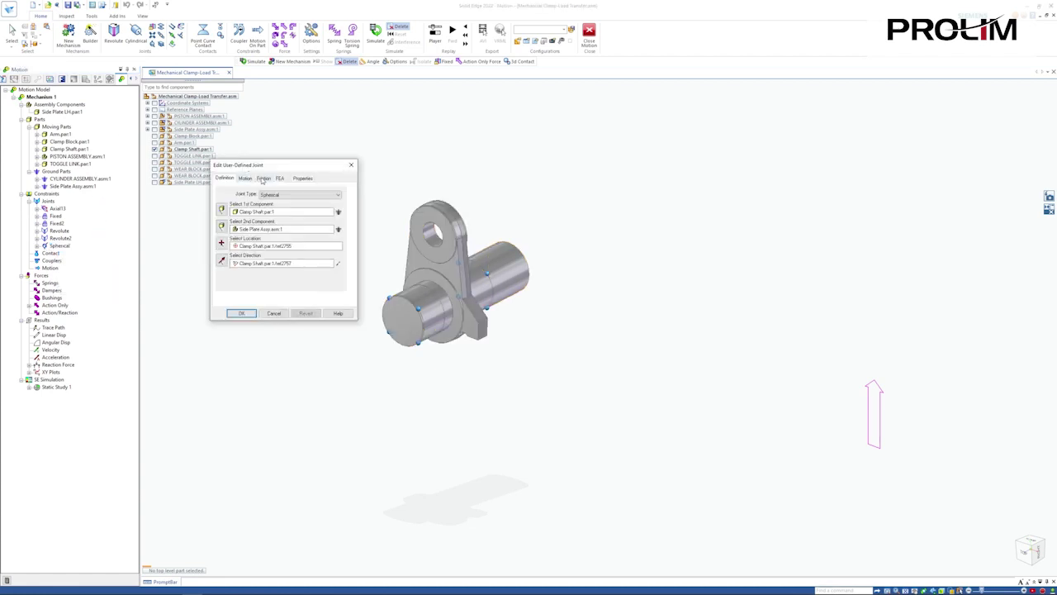
click(278, 179)
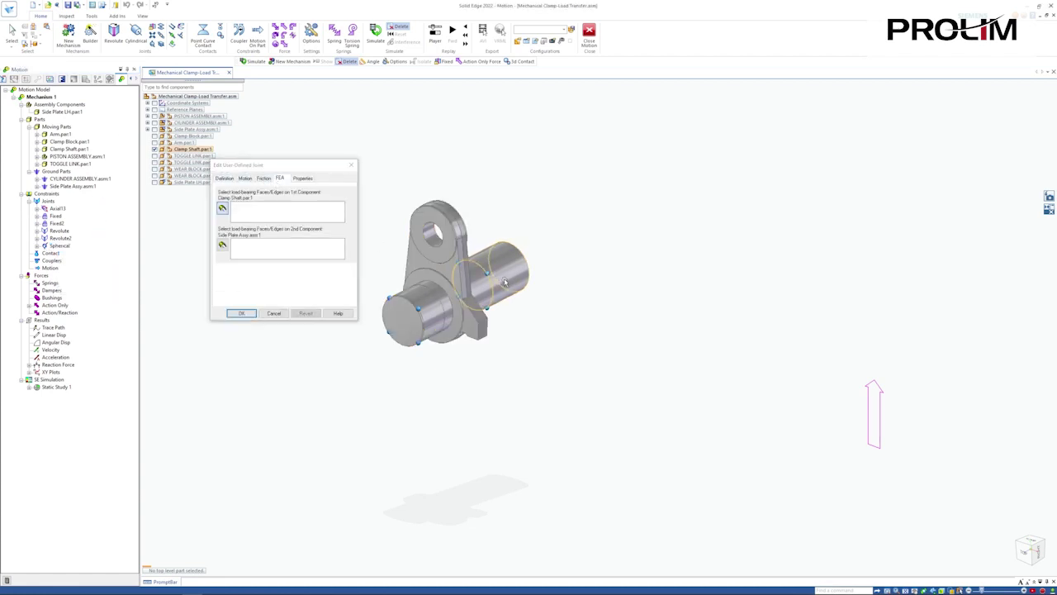
click(370, 340)
click(242, 313)
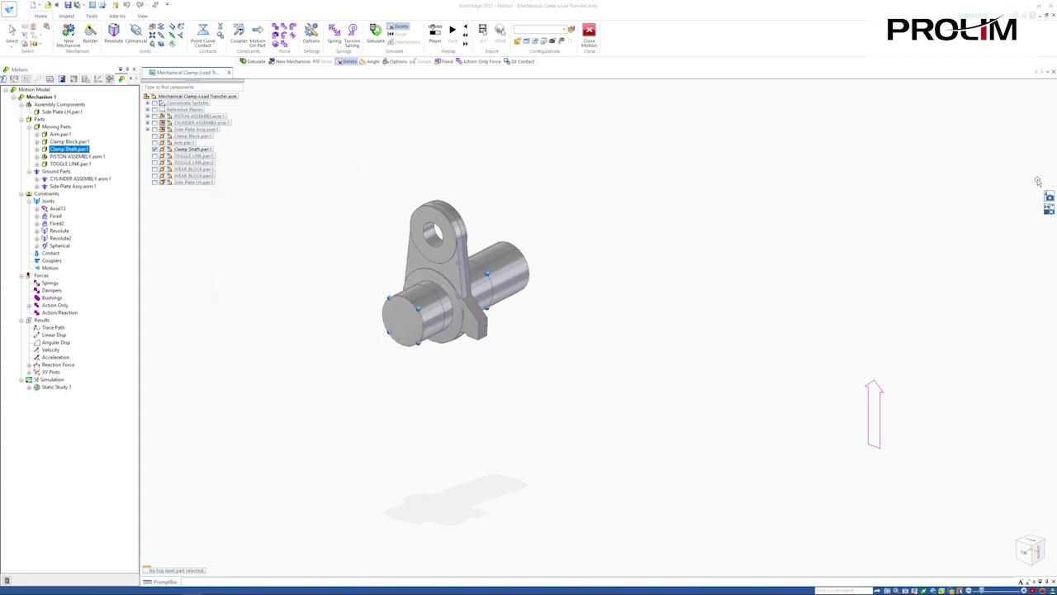
Restore the display of the full clamp assembly and simulate the mechanism's motion
click(569, 88)
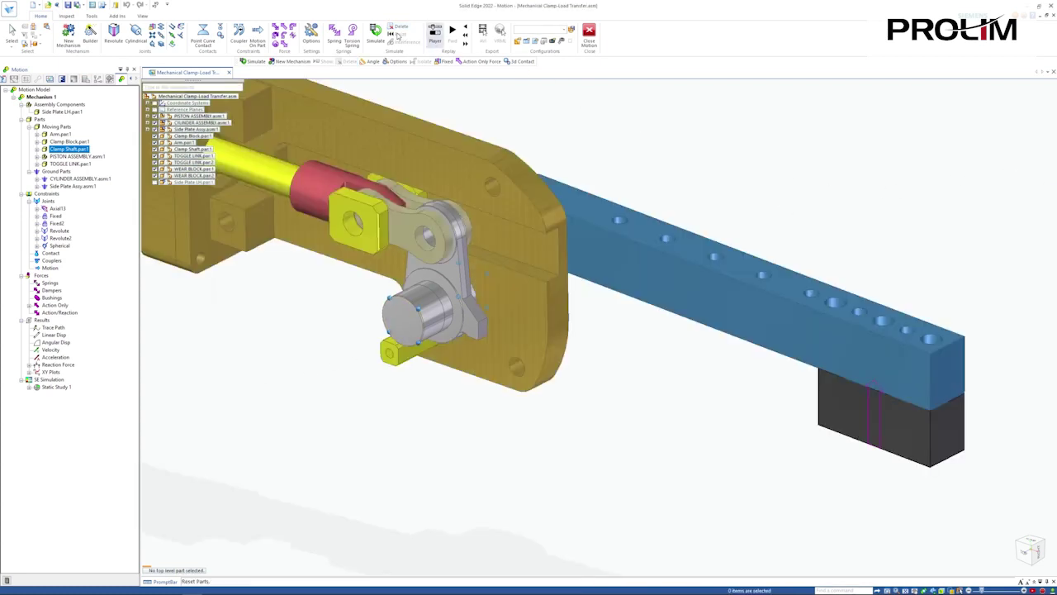
click(376, 33)
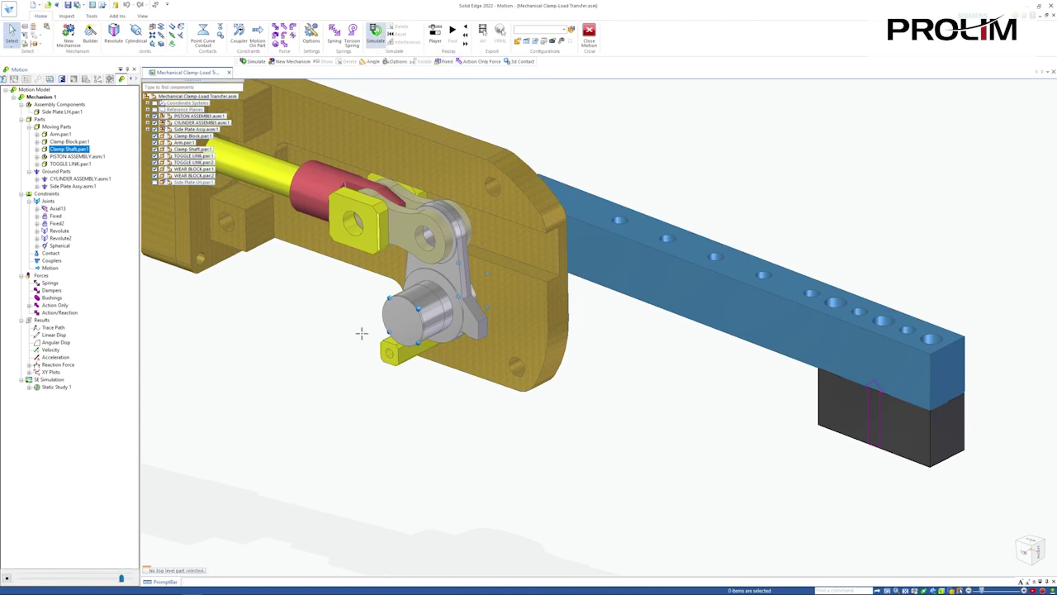
scroll(355, 344, down, 5)
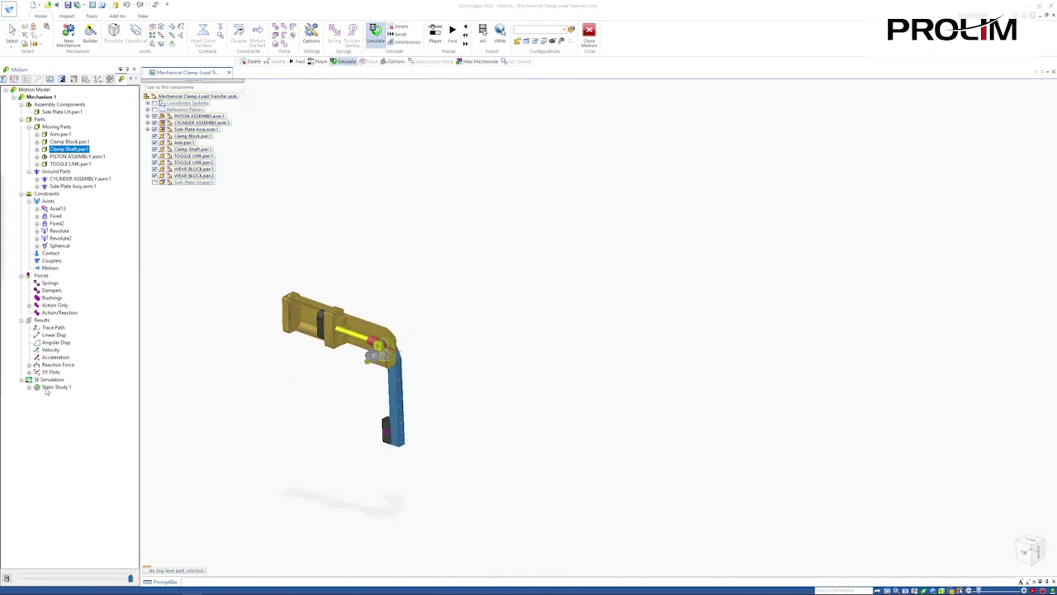
Transfer the motion loads to the Clamp Shaft in Static Study 1
click(30, 388)
click(64, 395)
right_click(66, 396)
click(82, 400)
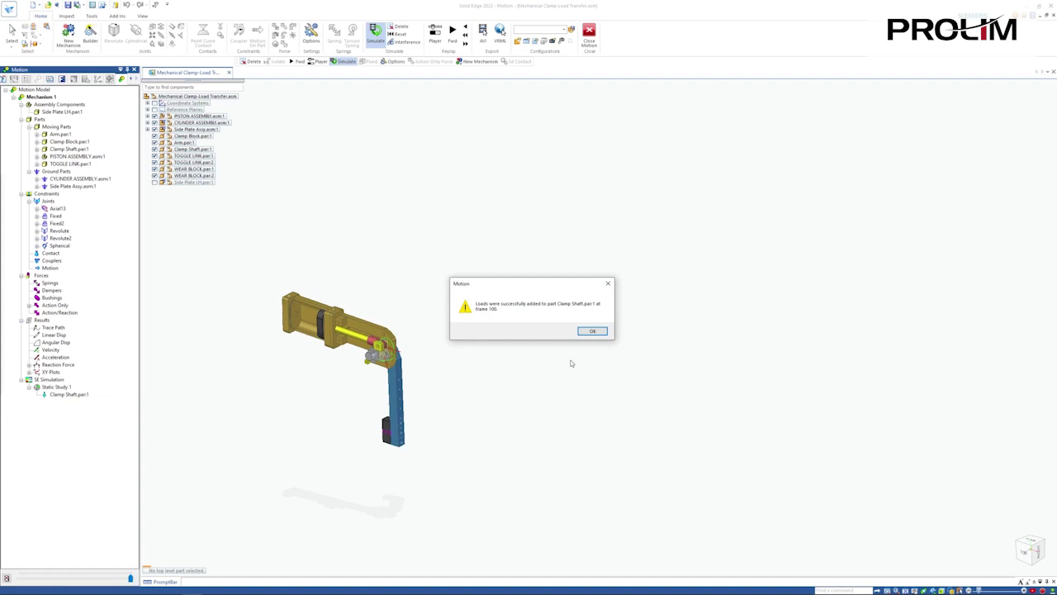
click(592, 330)
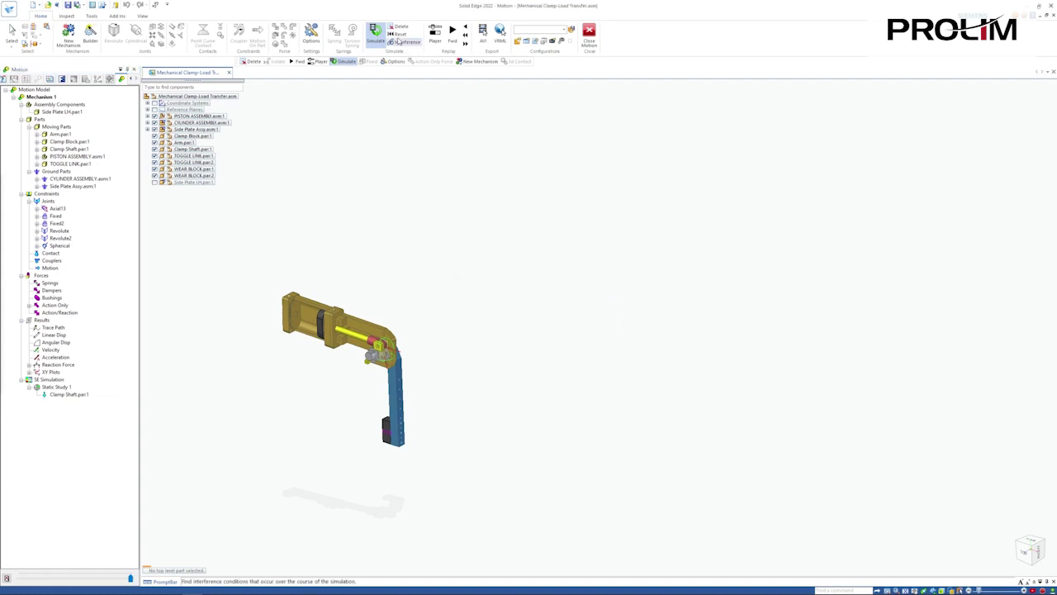
Delete the motion results of the clamp mechanism
click(400, 26)
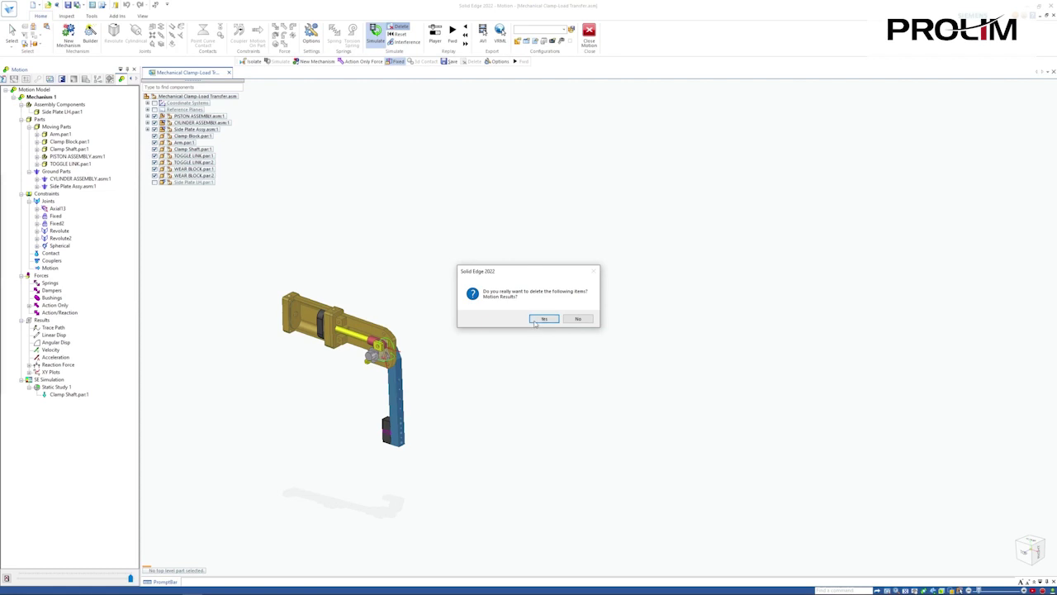
click(534, 322)
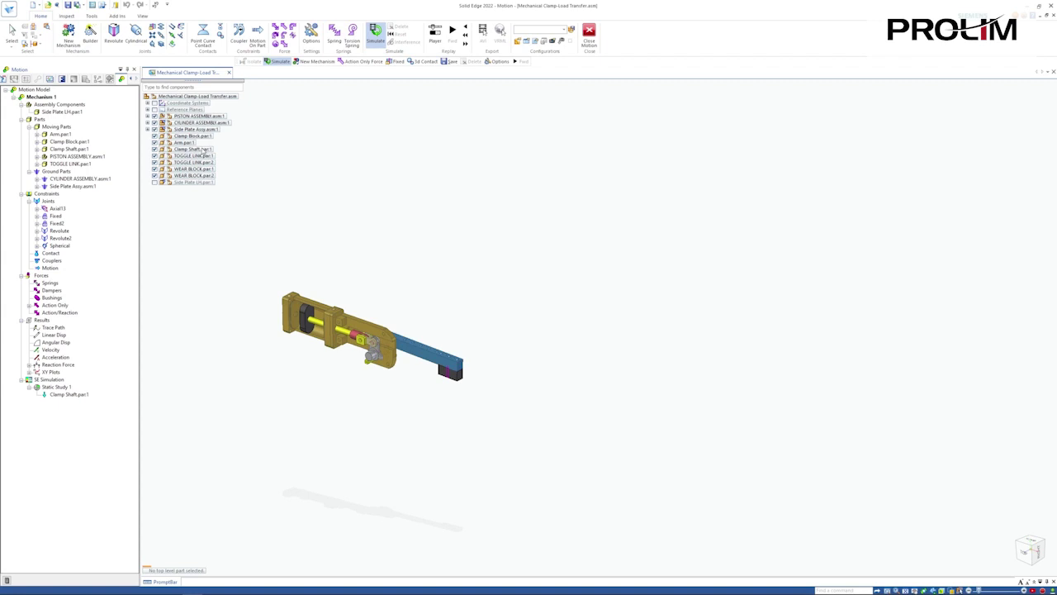
key(Escape)
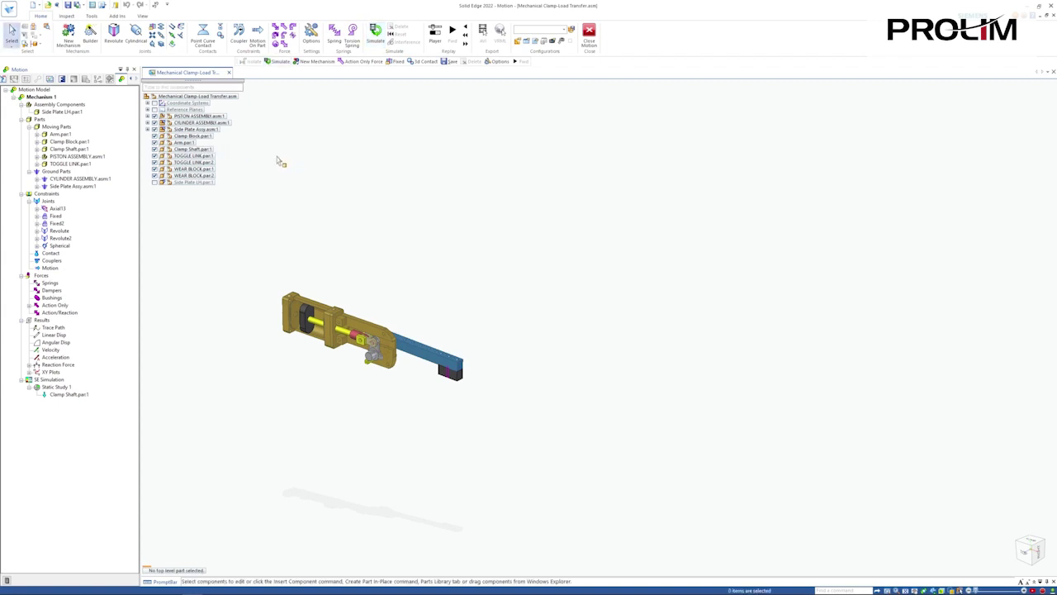
Isolate the Clamp Shaft part to show the loads transferred onto it
right_click(212, 149)
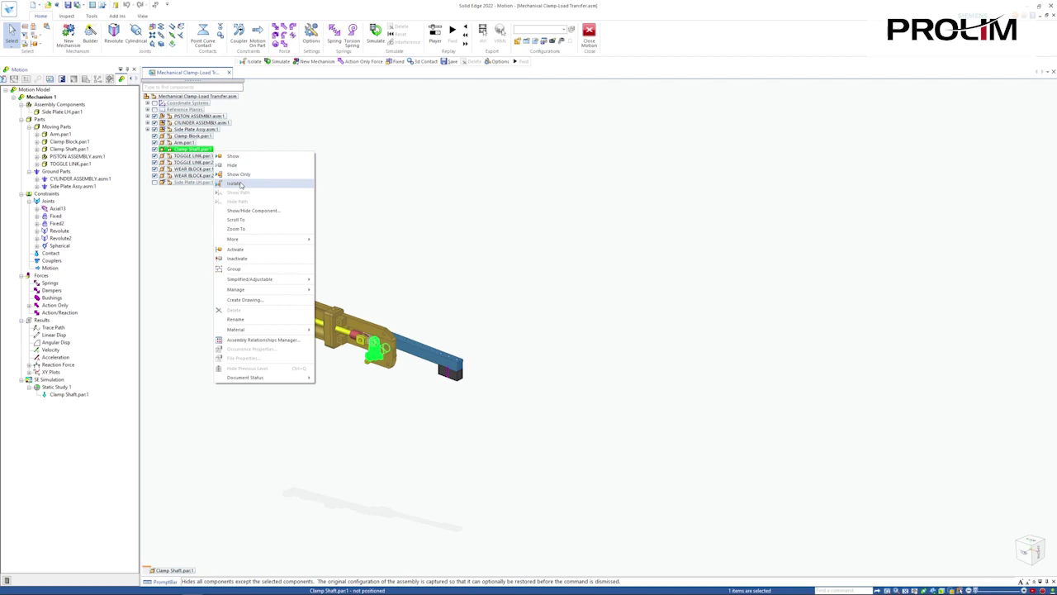
click(240, 185)
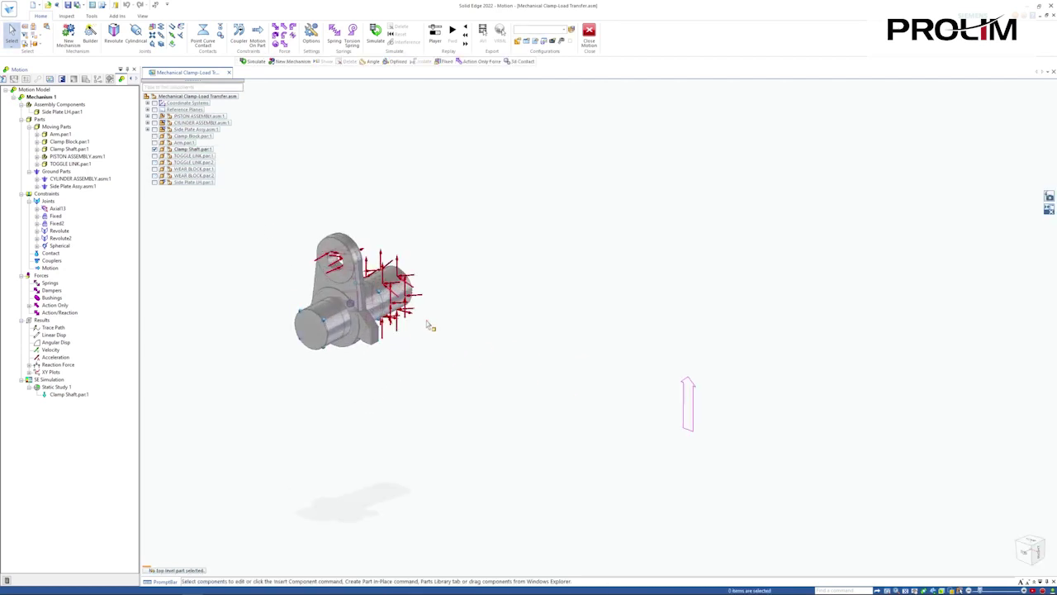
scroll(430, 326, up, 2)
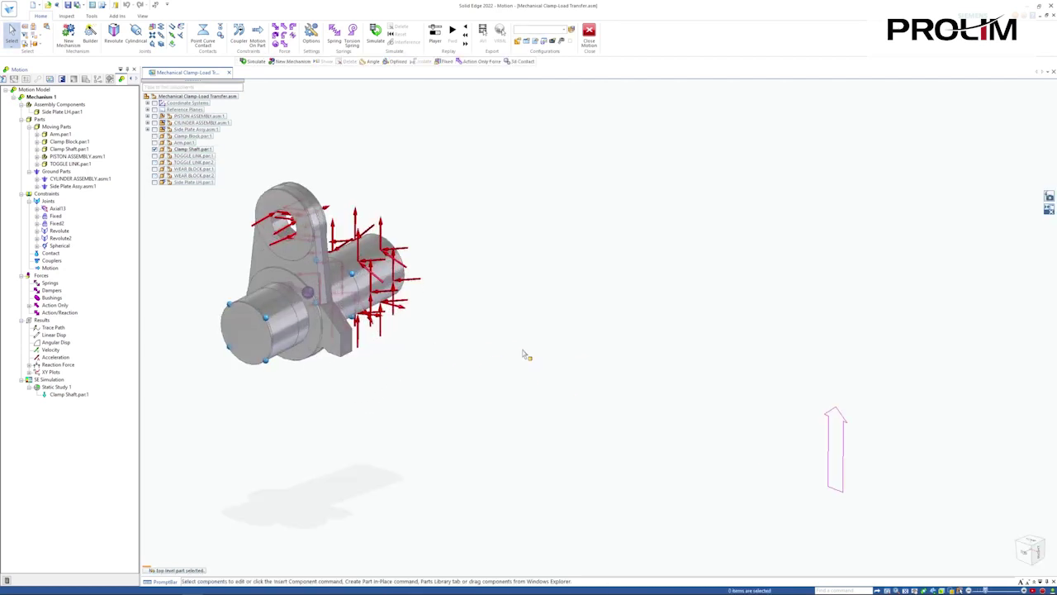
shift+middle_drag(357, 358, 420, 377)
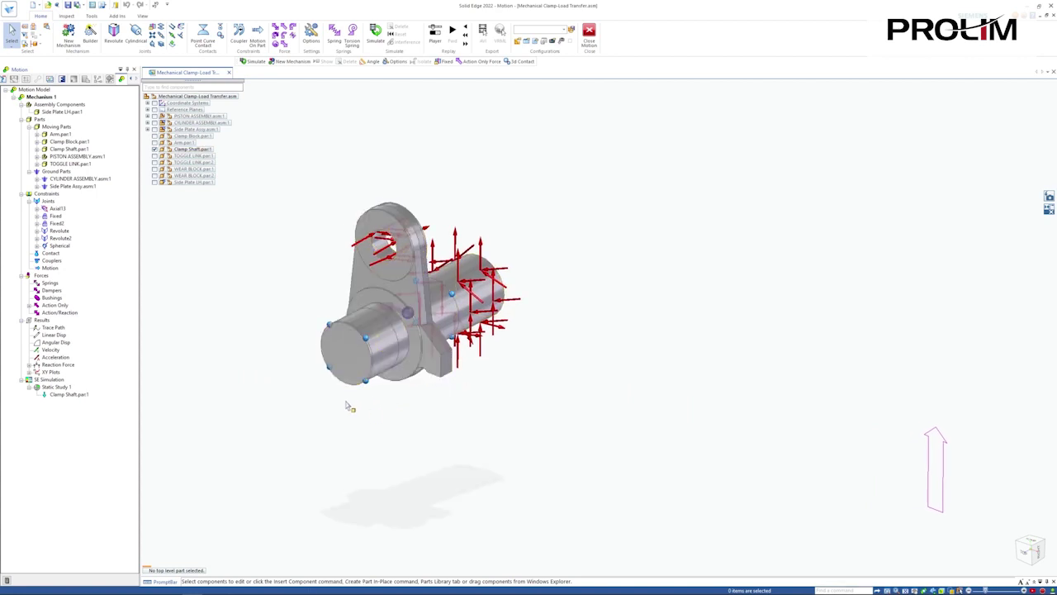
Close the motion environment and list the transferred loads of Static Study 1 in the simulation tree
click(590, 37)
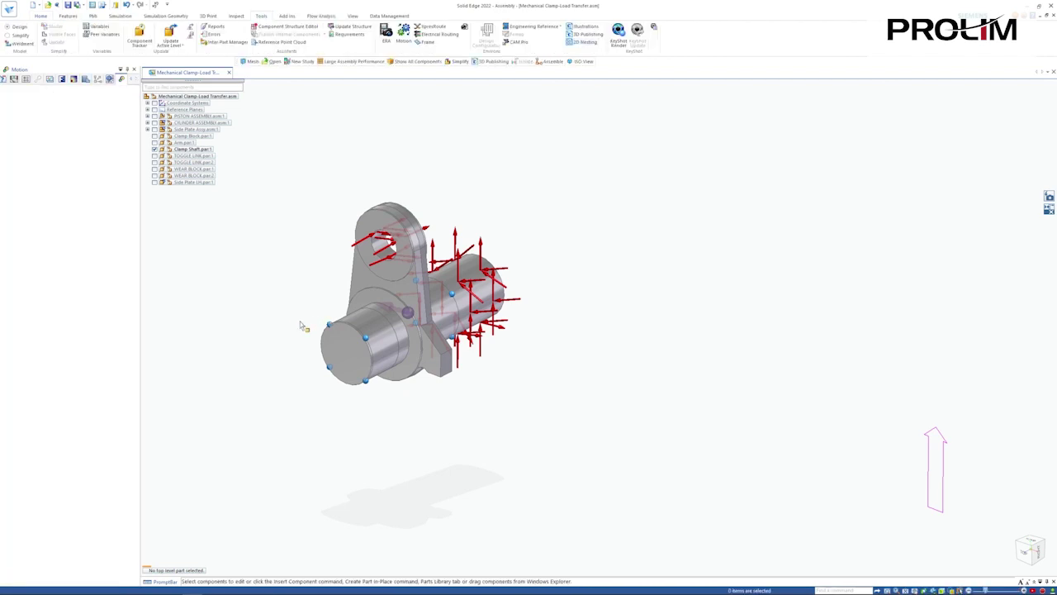
click(73, 79)
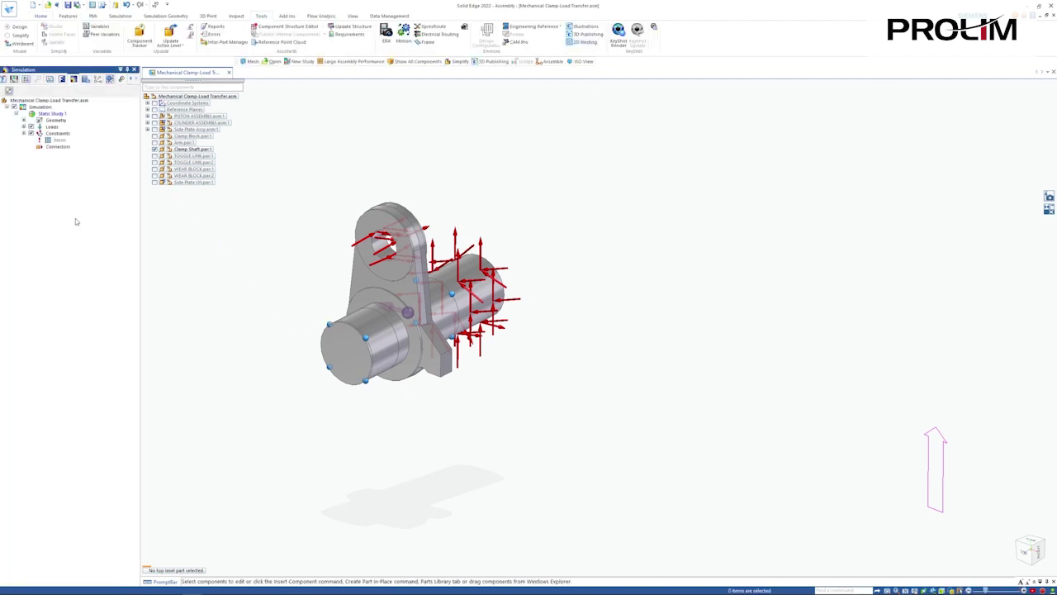
click(24, 126)
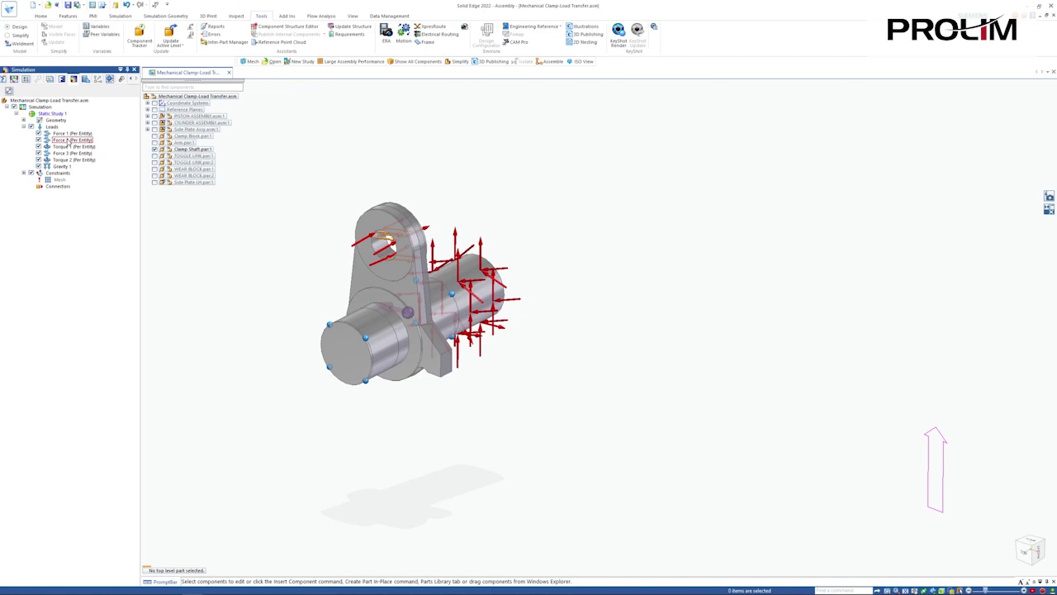
Mesh the Clamp Shaft with tetrahedral elements at subjective mesh size 5 and solve Static Study 1
click(64, 181)
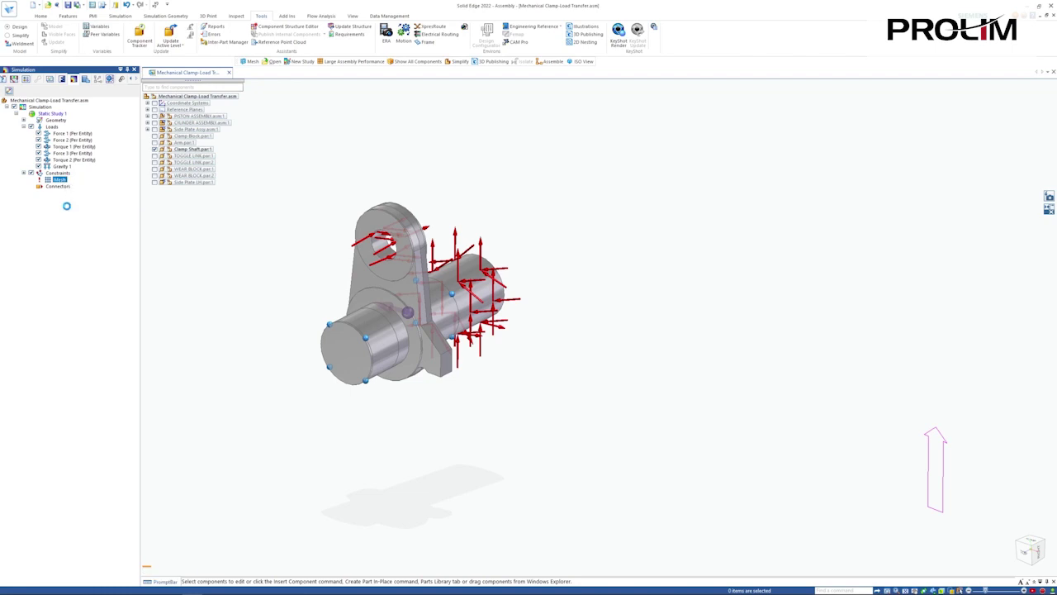
click(120, 16)
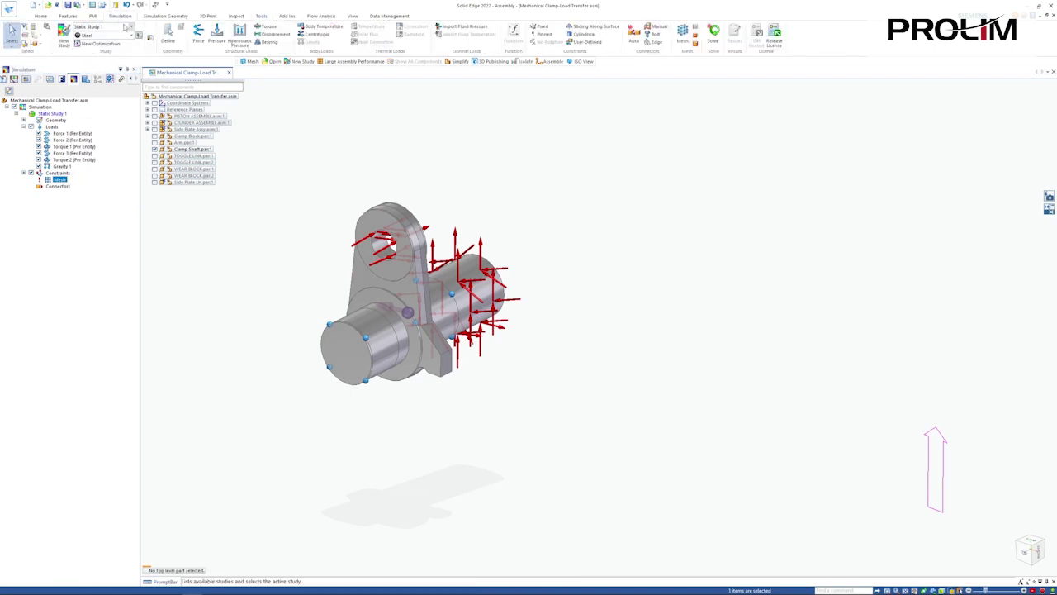
click(681, 35)
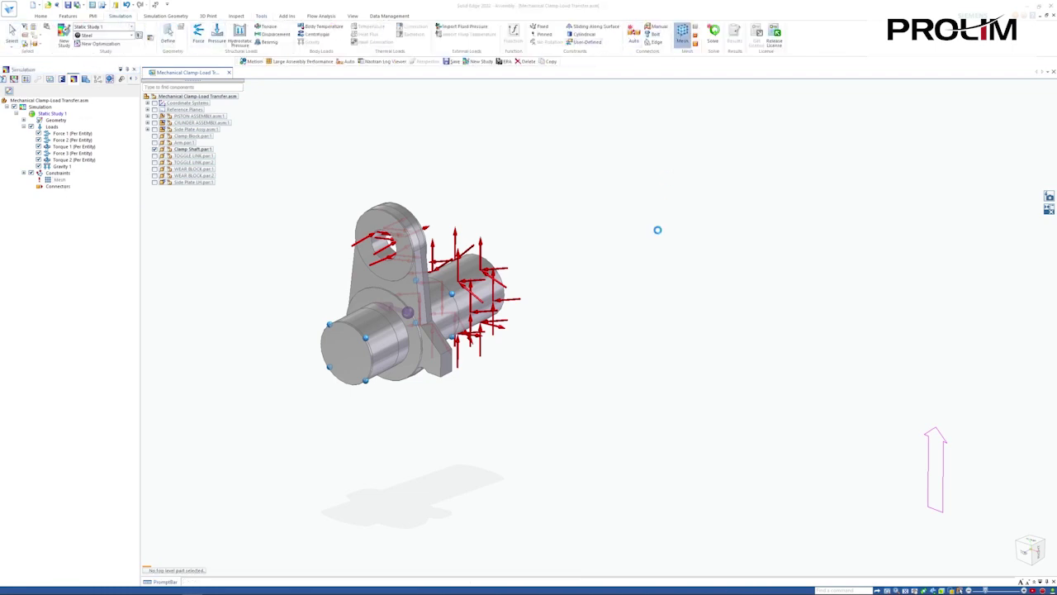
drag(260, 174, 285, 177)
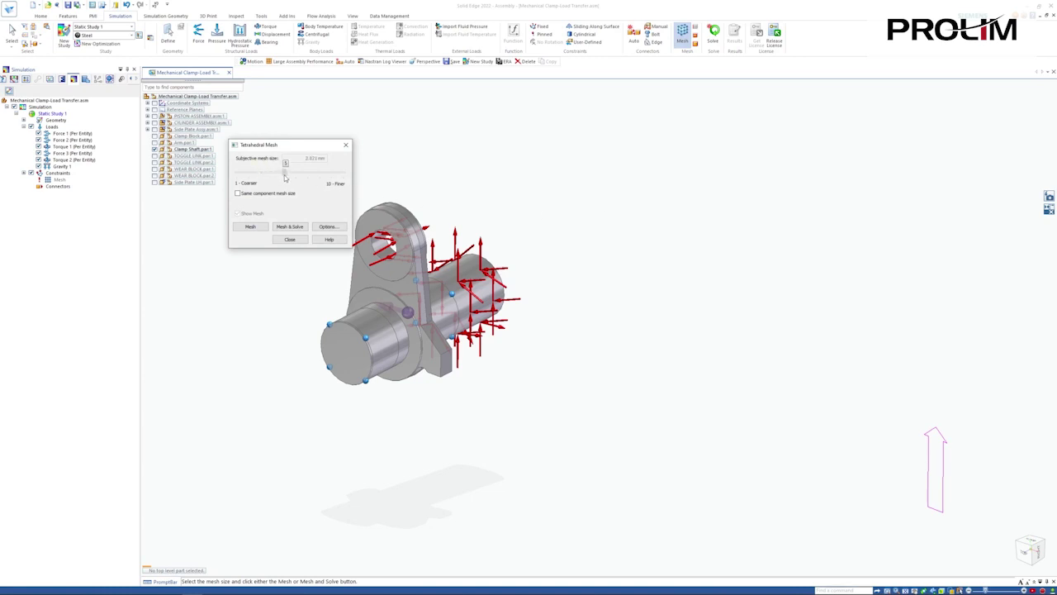
click(289, 226)
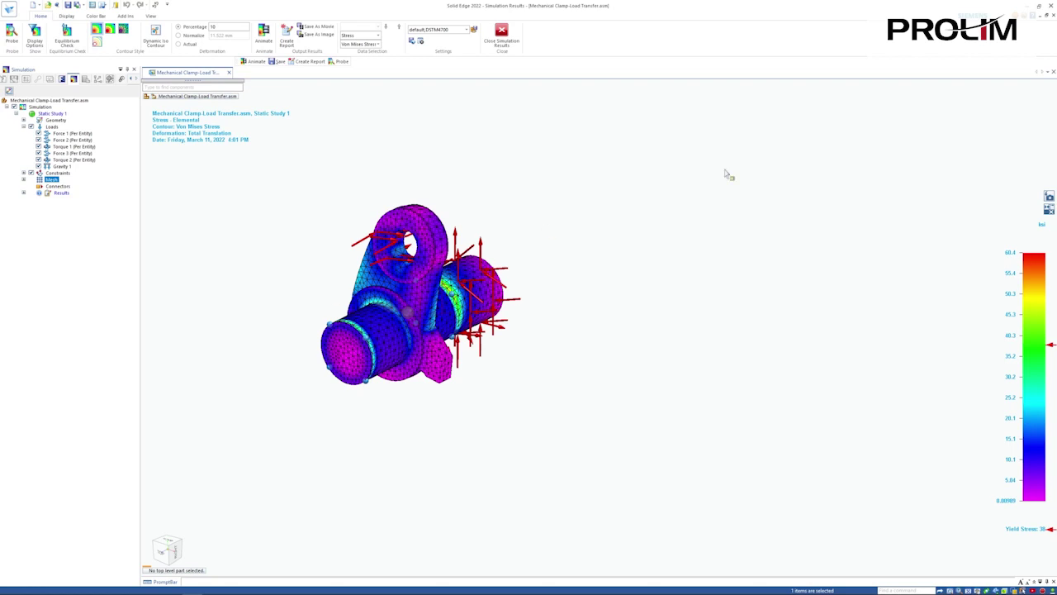
Redisplay the full clamp assembly around the Clamp Shaft's Von Mises stress results
click(1049, 202)
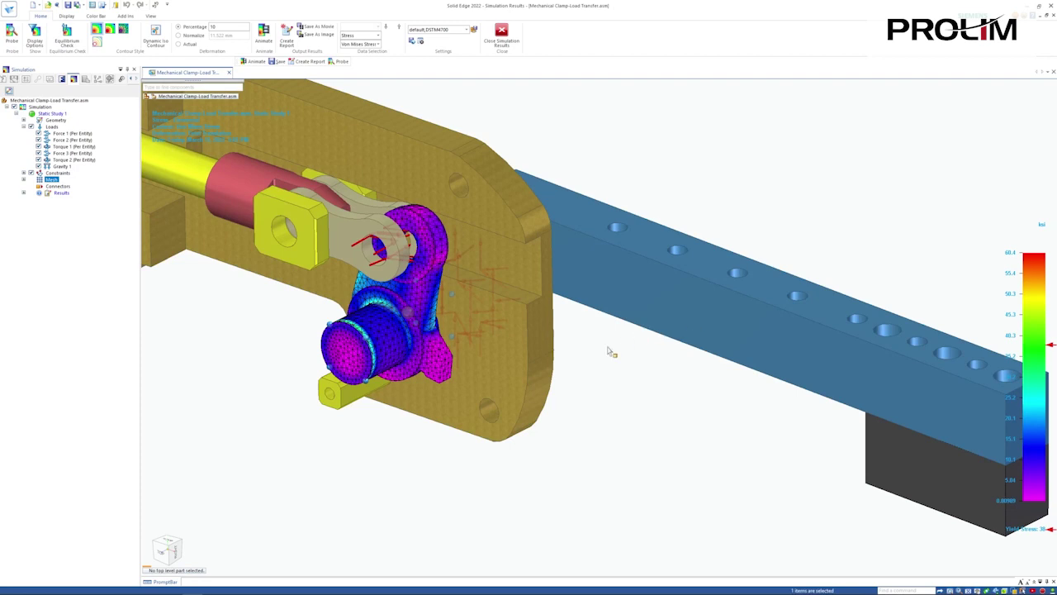
scroll(582, 380, down, 3)
scroll(500, 423, down, 1)
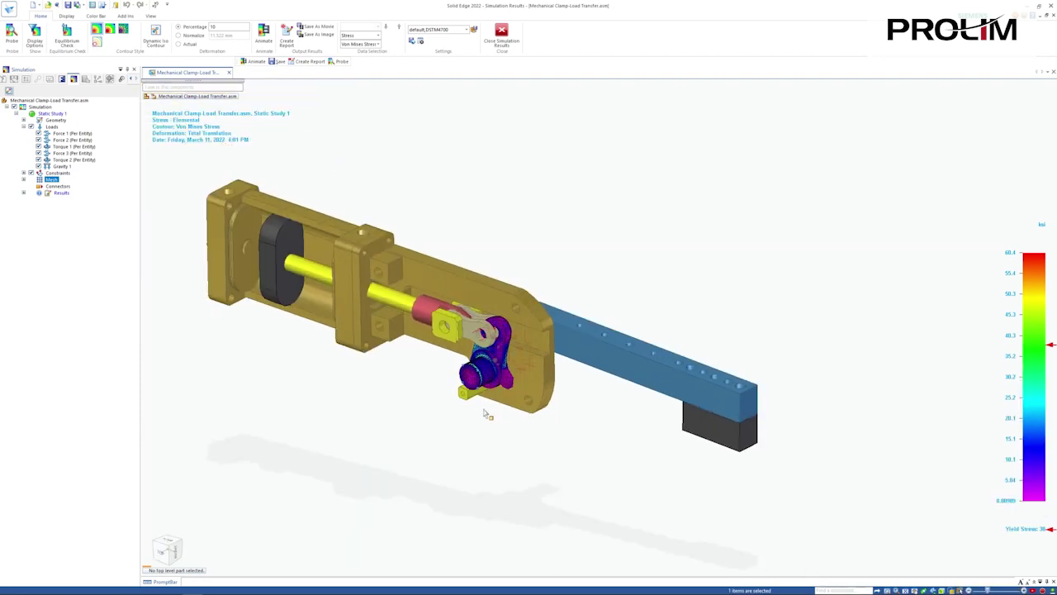
scroll(486, 397, up, 2)
mouse_move(496, 373)
middle_down()
mouse_move(422, 364)
mouse_move(501, 361)
middle_up()
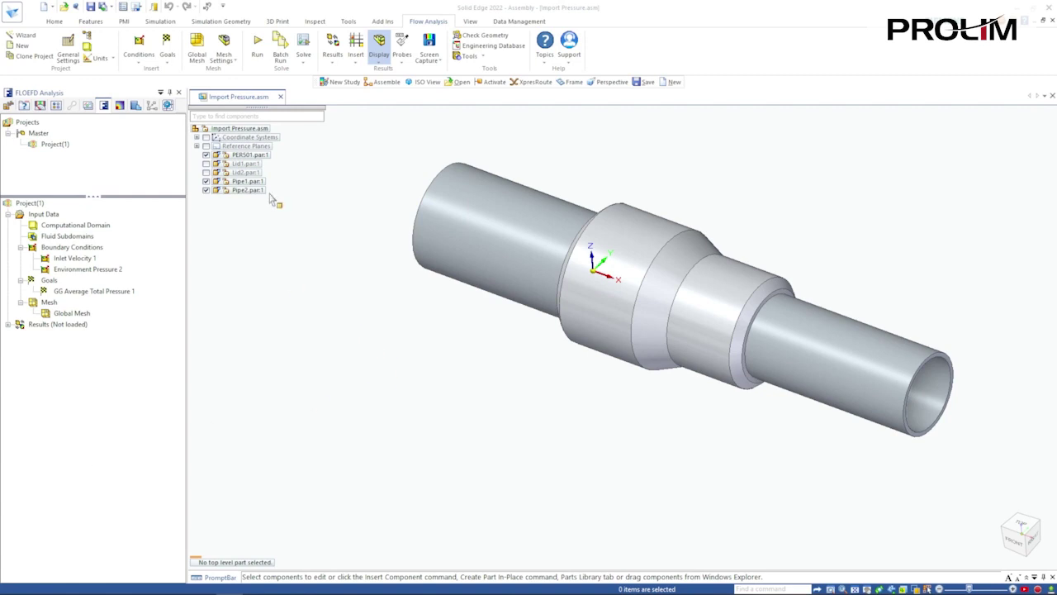
In the Import Pressure assembly, load the flow analysis results and show Cut Plot 1 and Flow Trajectories 1
right_click(58, 327)
click(78, 334)
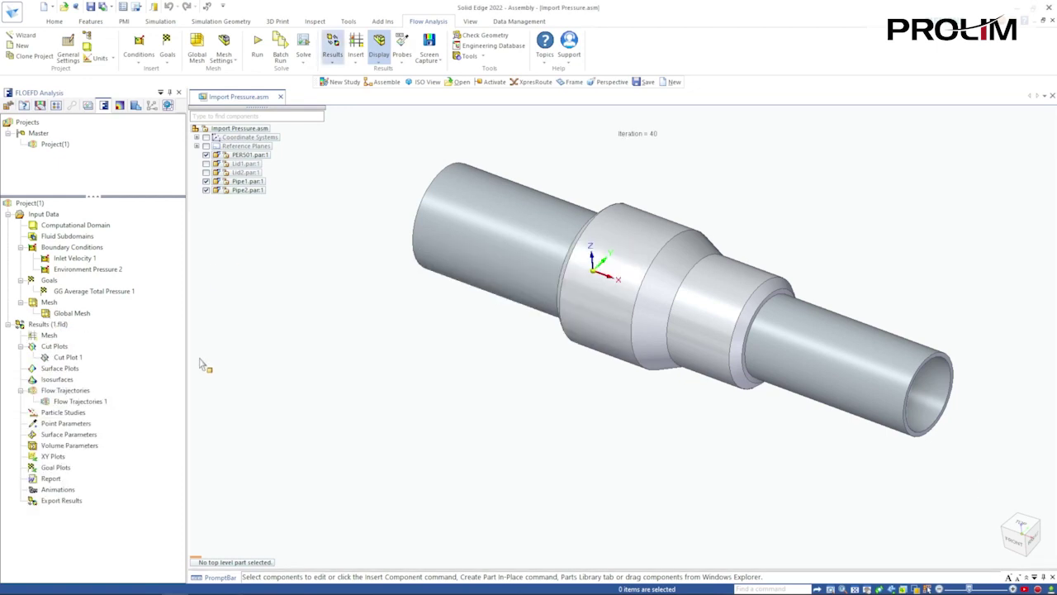
right_click(83, 357)
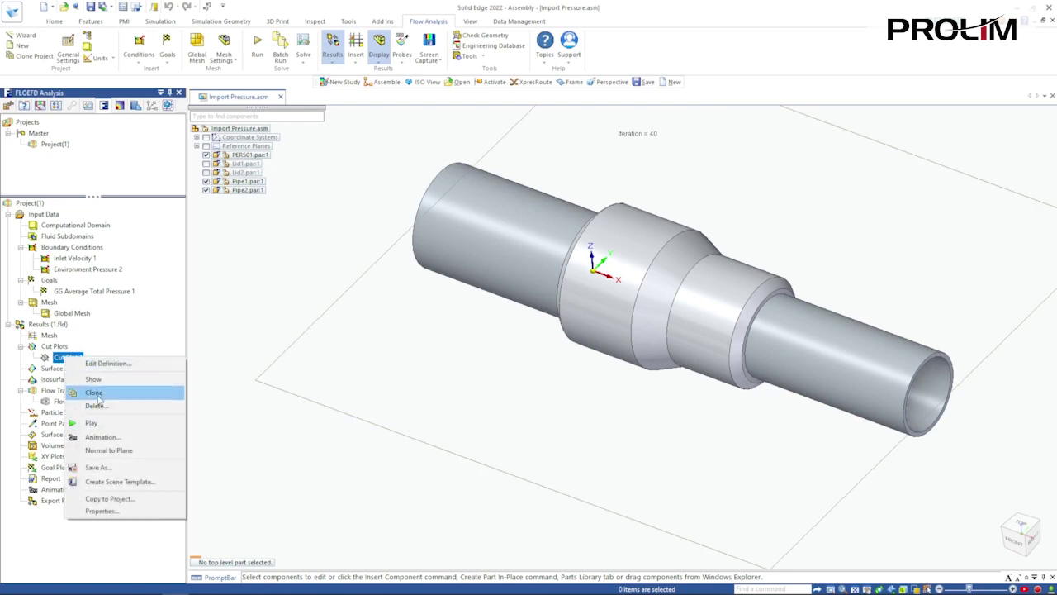
click(91, 378)
right_click(80, 401)
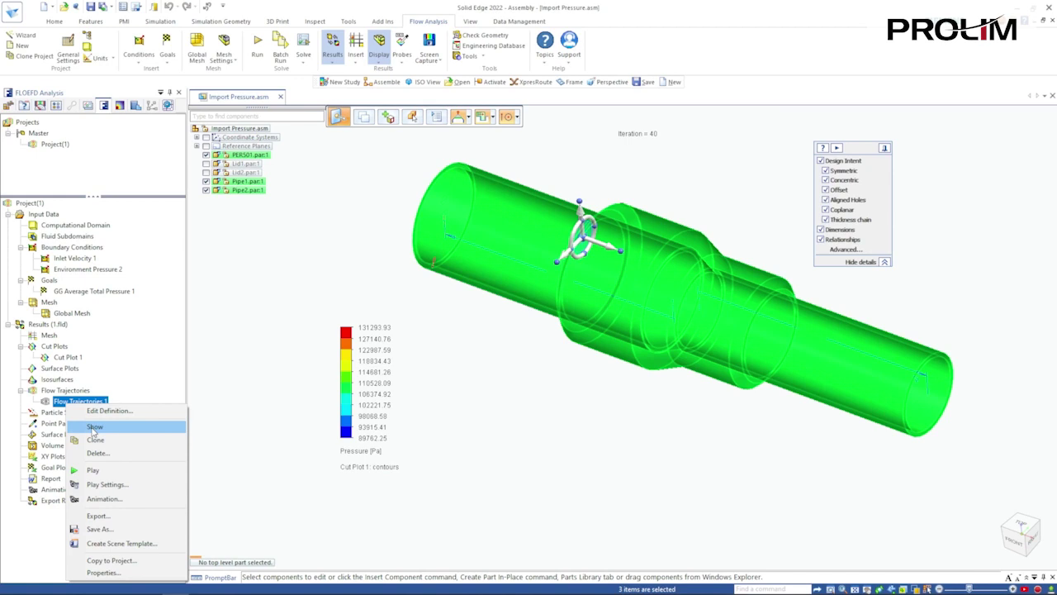
click(94, 428)
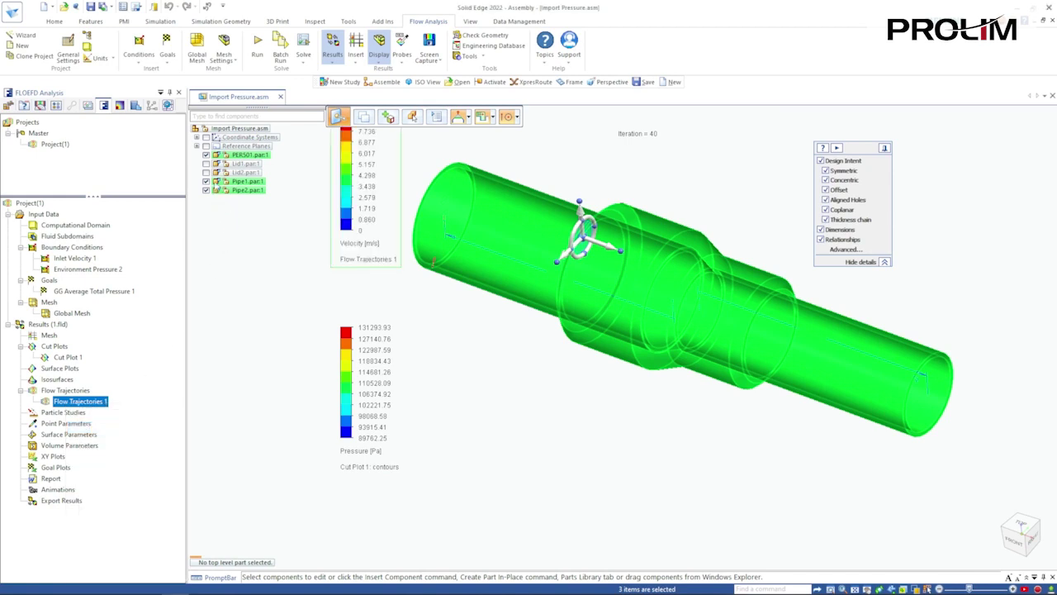
Hide the PERS01, Pipe1 and Pipe2 parts and deselect them to expose the flow results
click(205, 154)
click(205, 181)
click(206, 190)
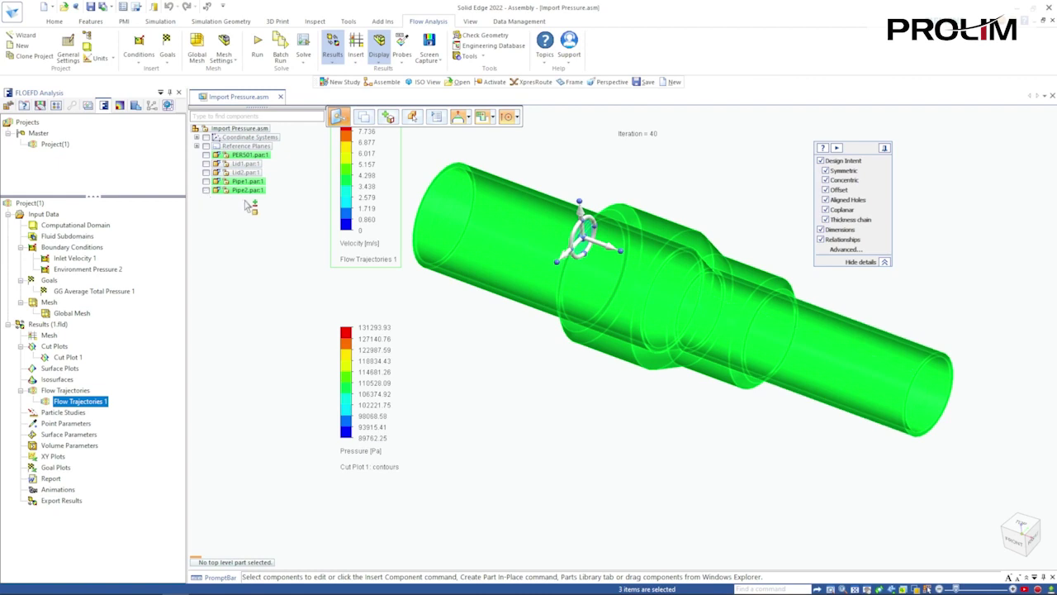
click(225, 292)
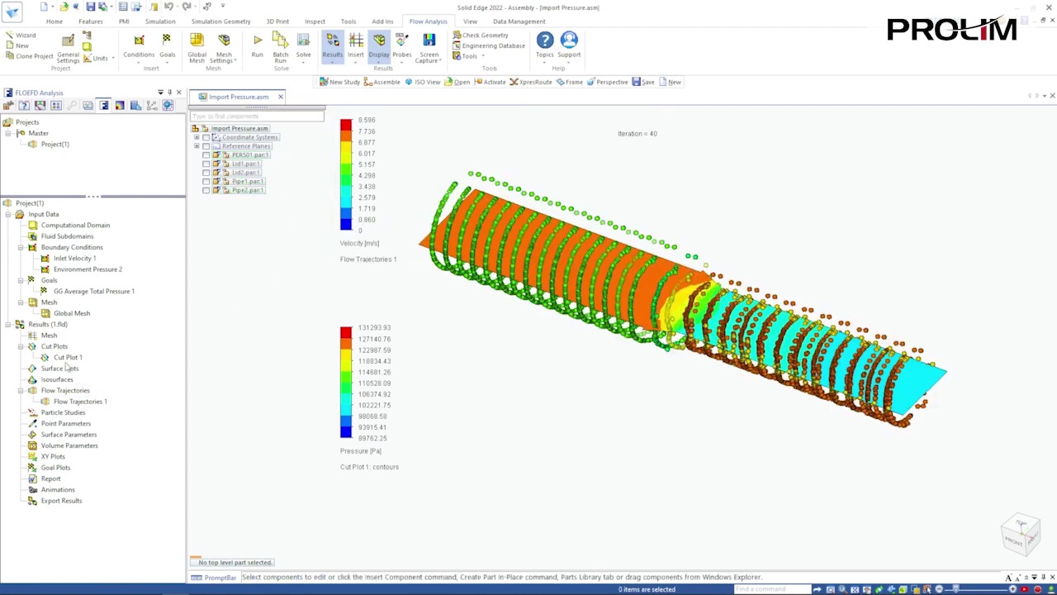
Play the animation of Flow Trajectories 1
click(70, 402)
right_click(70, 401)
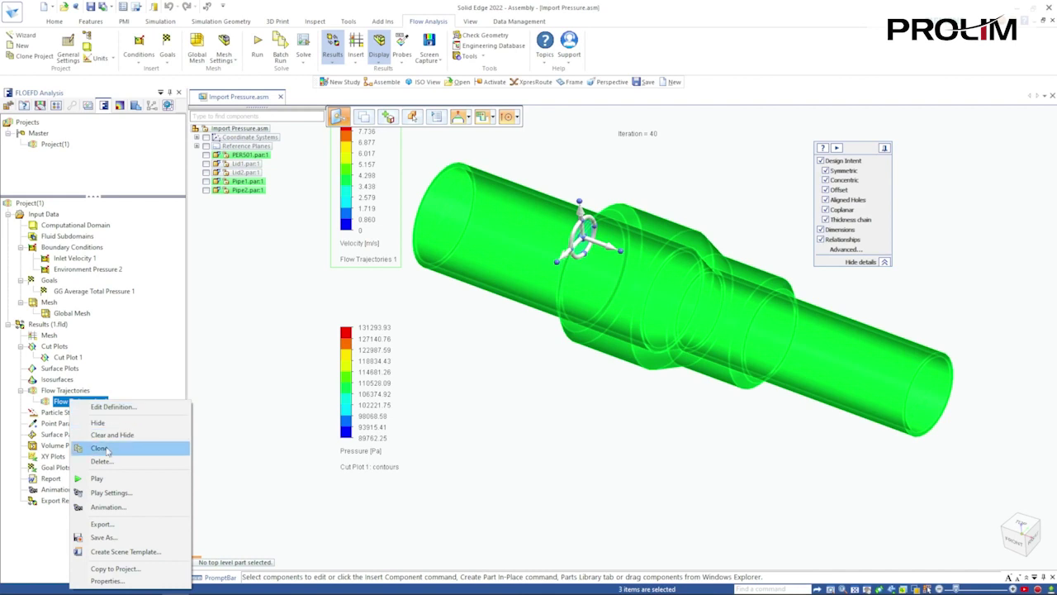
click(90, 478)
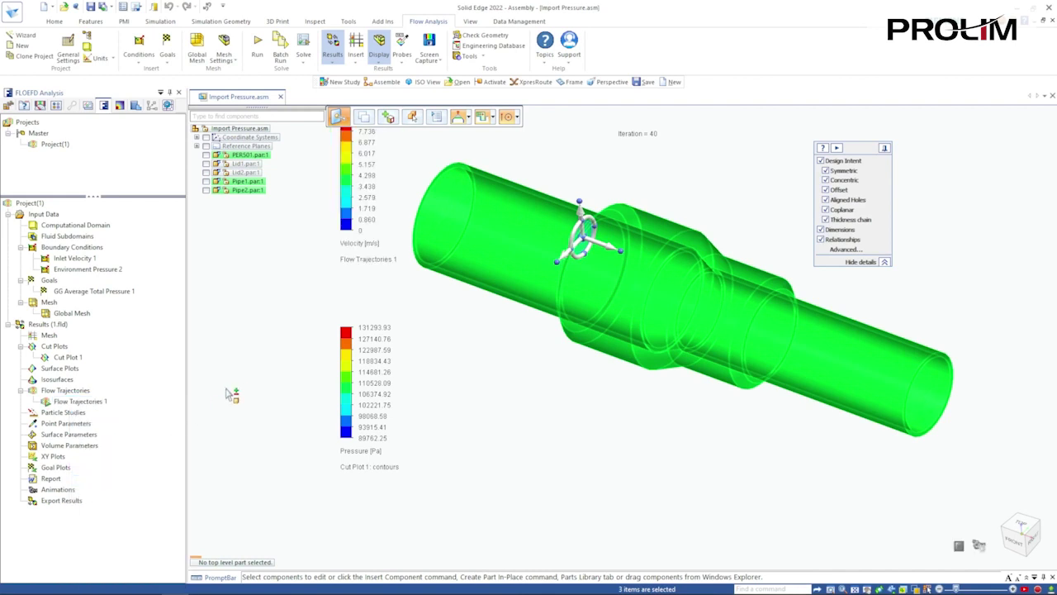
Deselect the hidden pipe parts and look up the Export Results to Simulation command
click(235, 299)
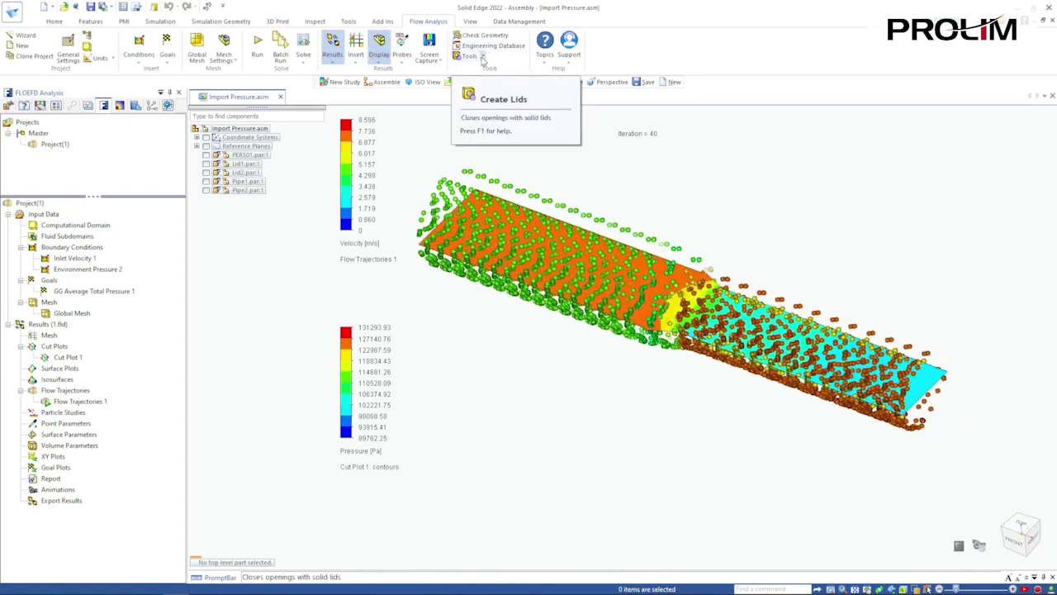
click(483, 58)
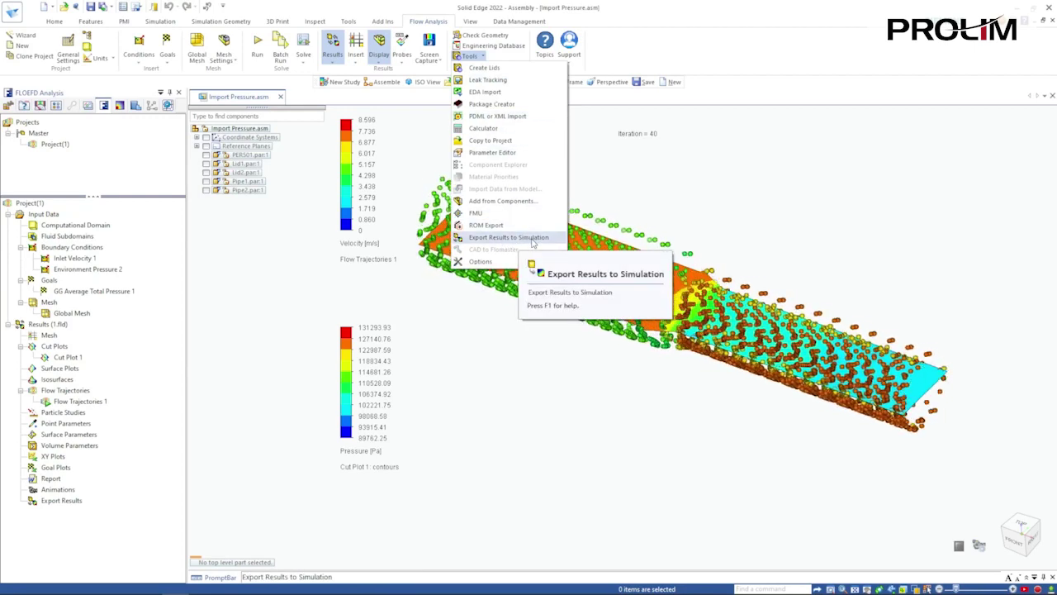
click(272, 259)
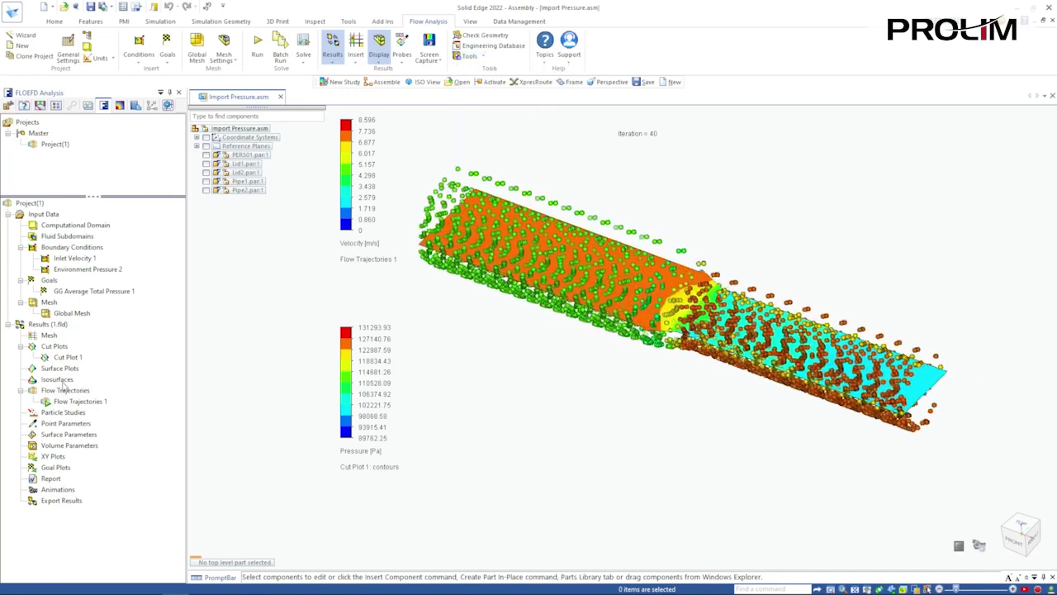
Hide Cut Plot 1 and Flow Trajectories 1, and redisplay the PERS01, Pipe1 and Pipe2 parts with nothing selected
click(67, 357)
right_click(66, 358)
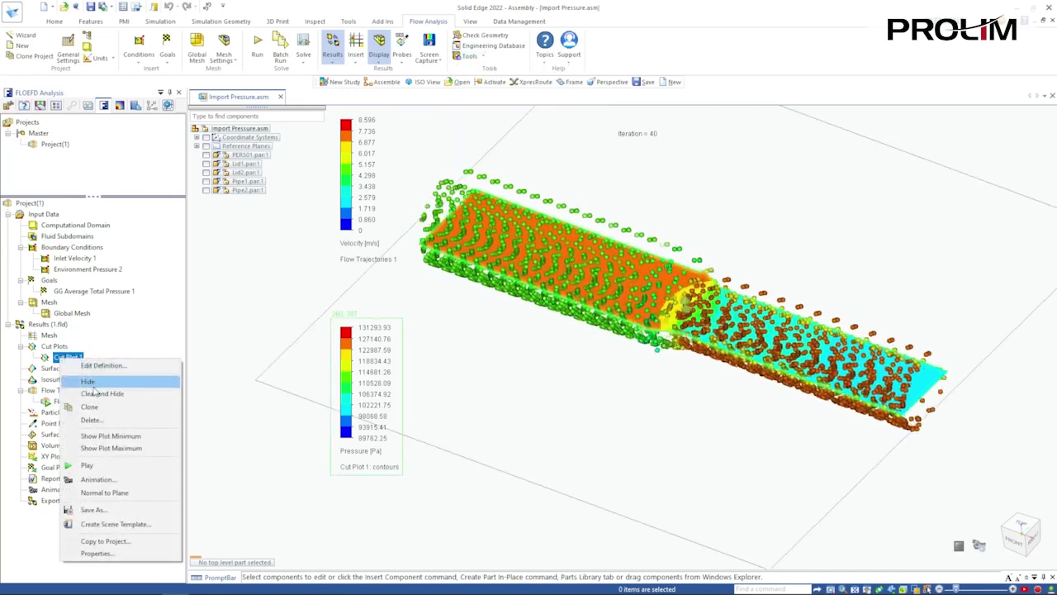
click(87, 381)
click(80, 402)
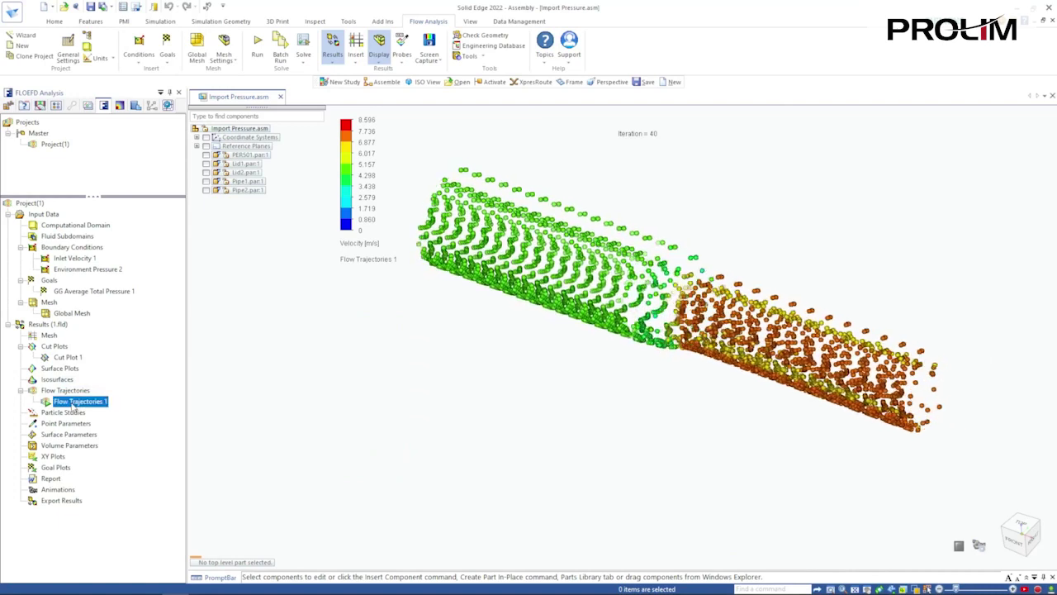
right_click(76, 402)
click(91, 425)
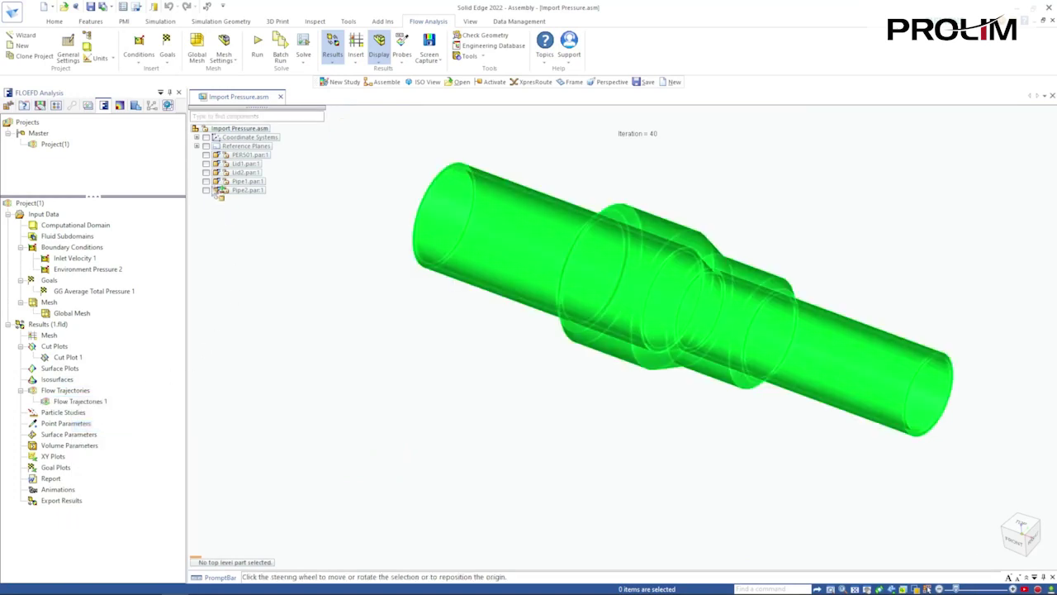
click(212, 166)
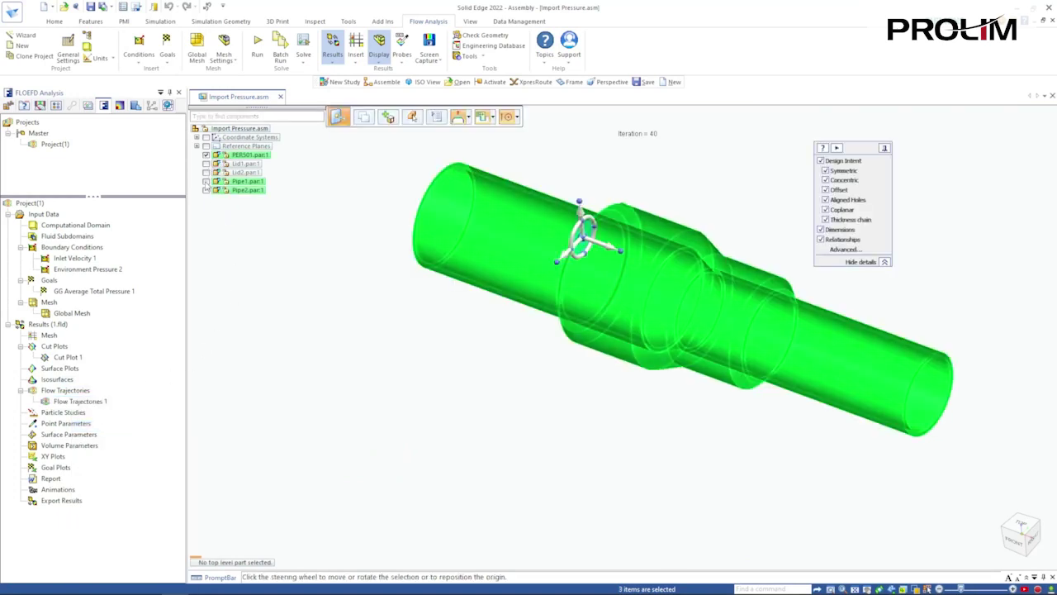
click(223, 241)
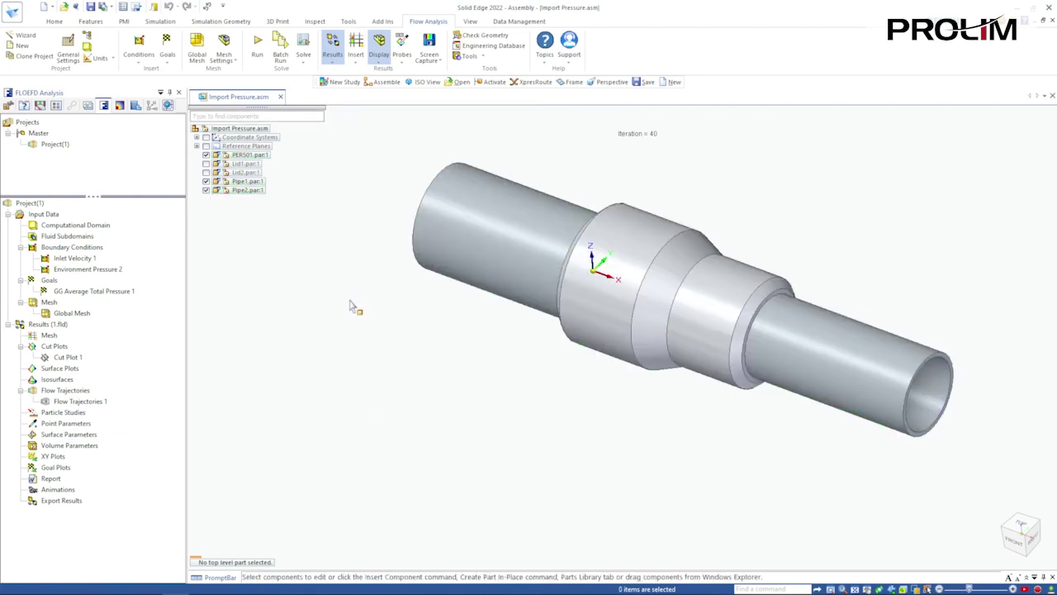
Export the flow analysis results to Simulation
click(484, 56)
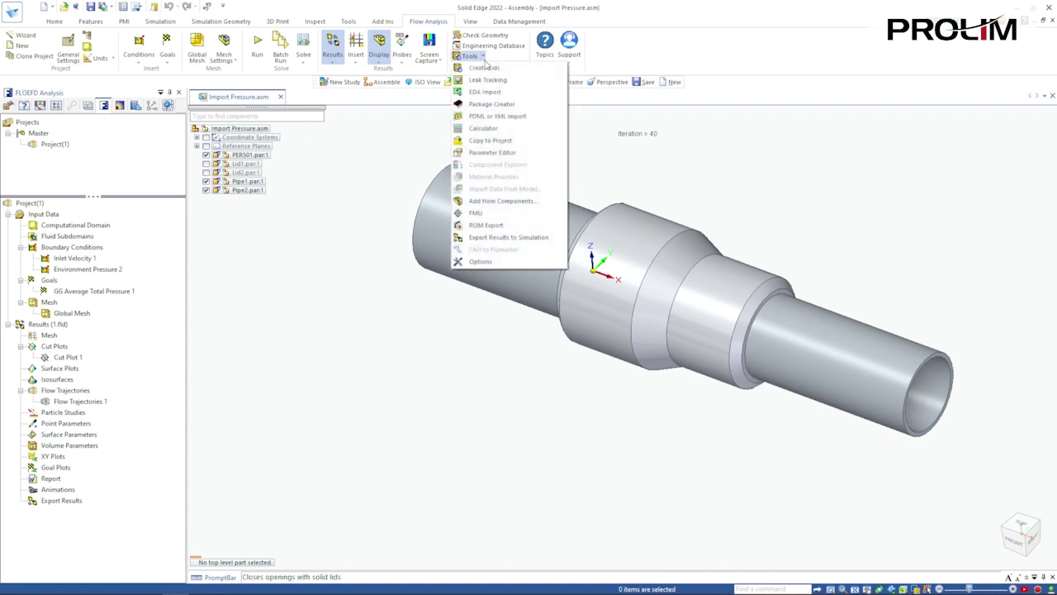
click(502, 239)
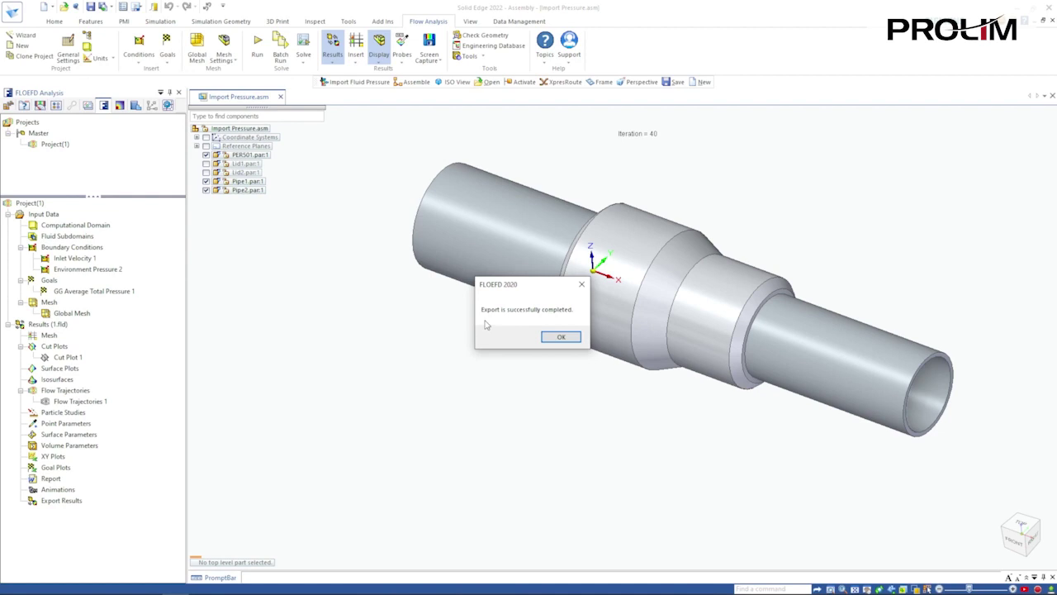
click(560, 337)
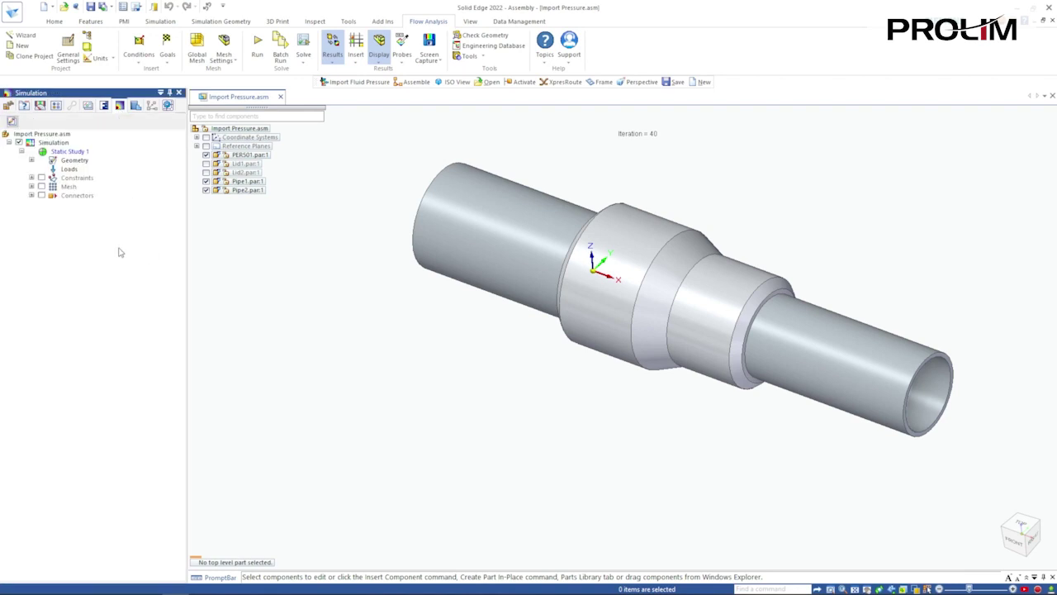
Import the fluid pressure from 1.fld in folder 1 as an external load on Static Study 1
right_click(73, 169)
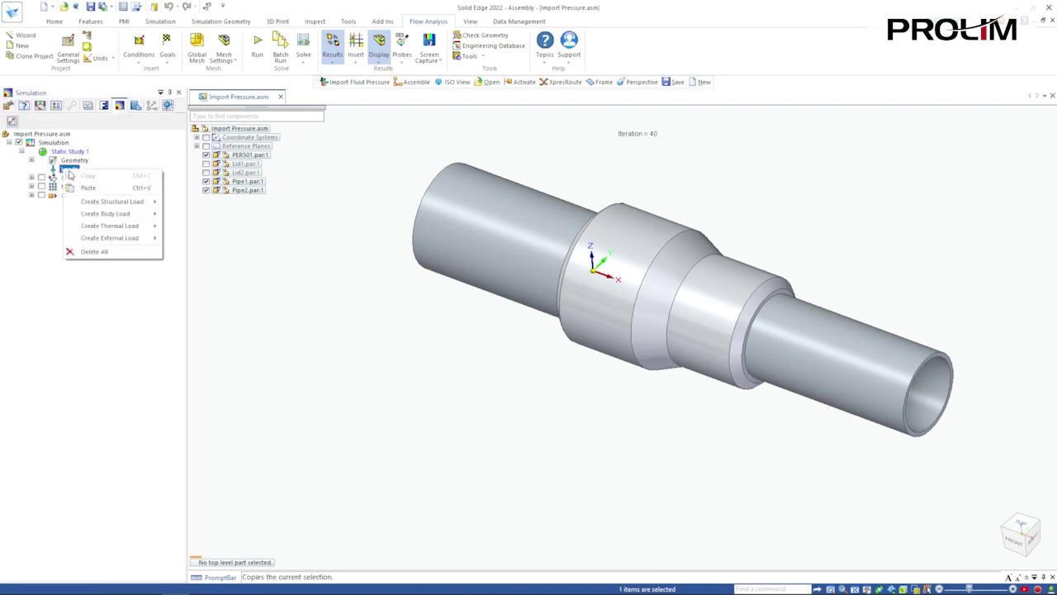
mouse_move(145, 245)
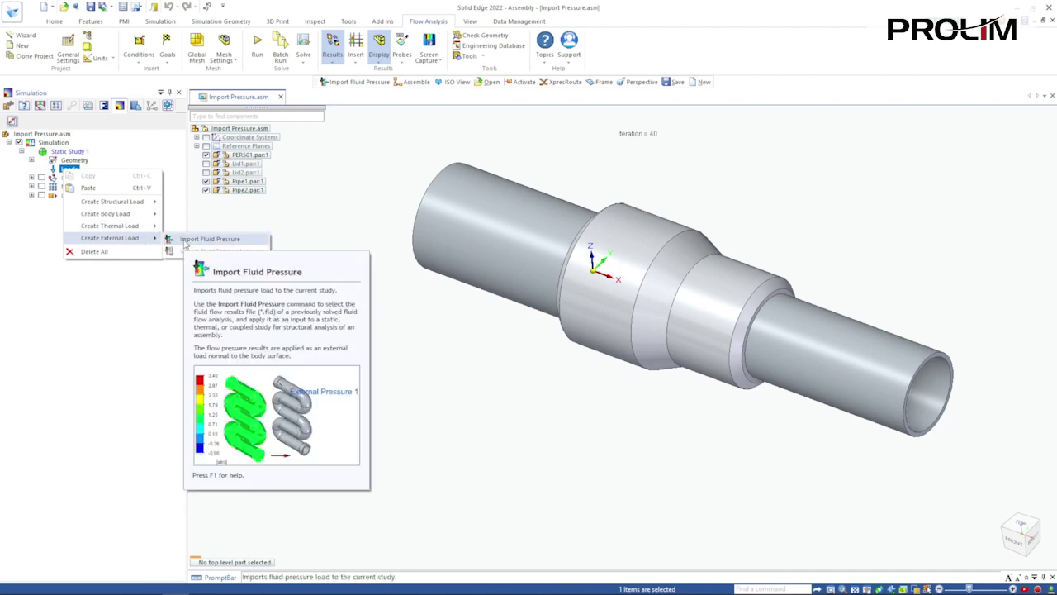
click(210, 238)
click(599, 293)
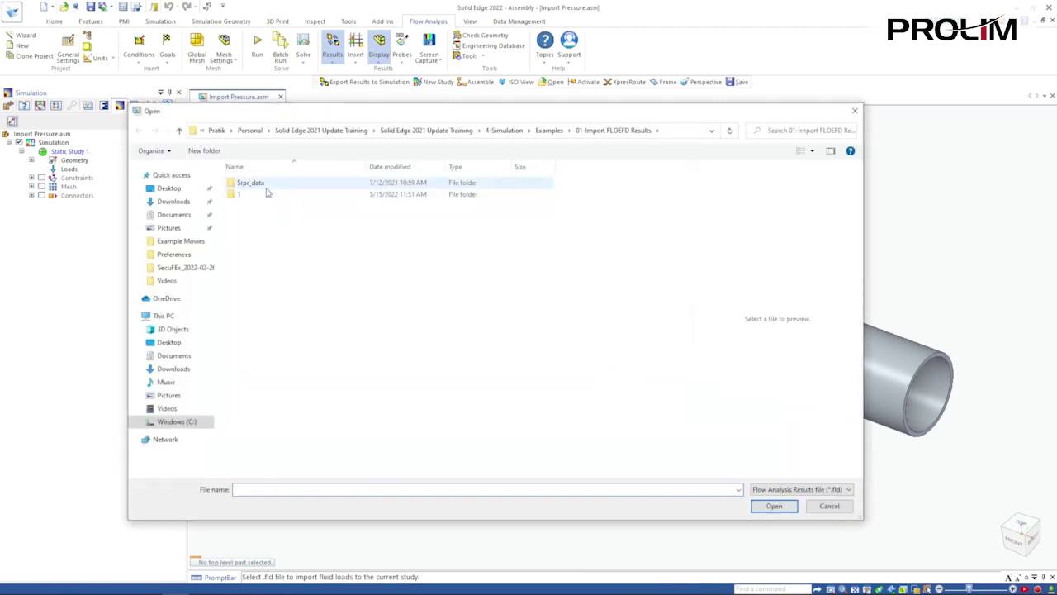
double_click(263, 195)
click(320, 234)
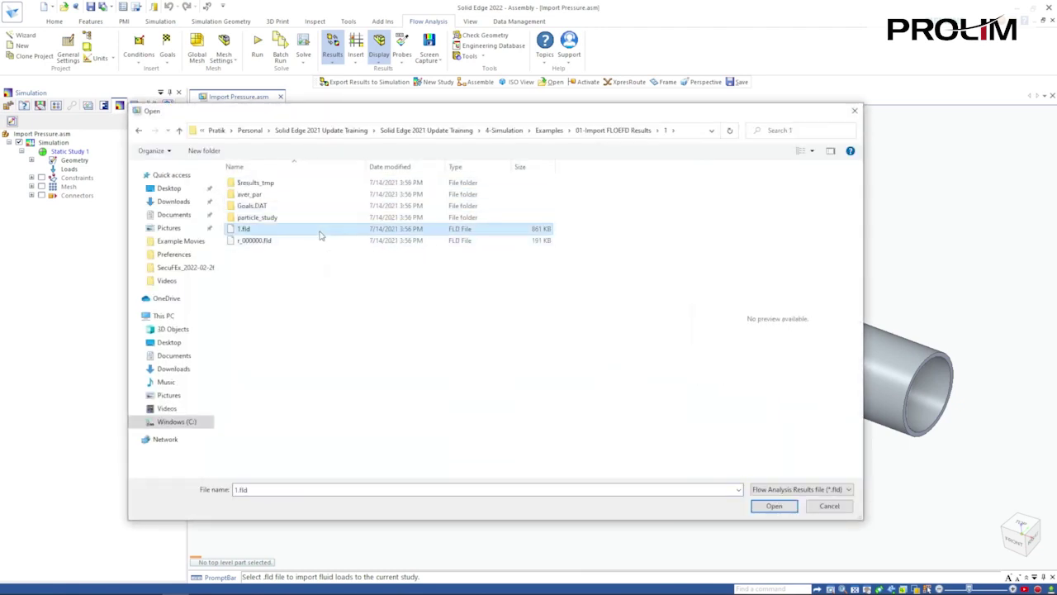
click(770, 502)
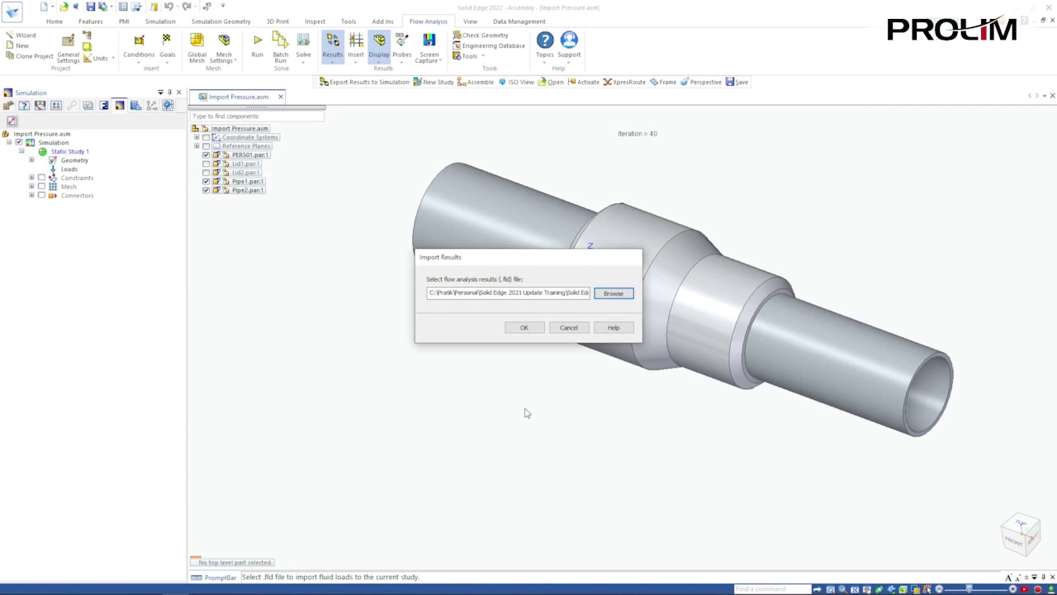
click(522, 328)
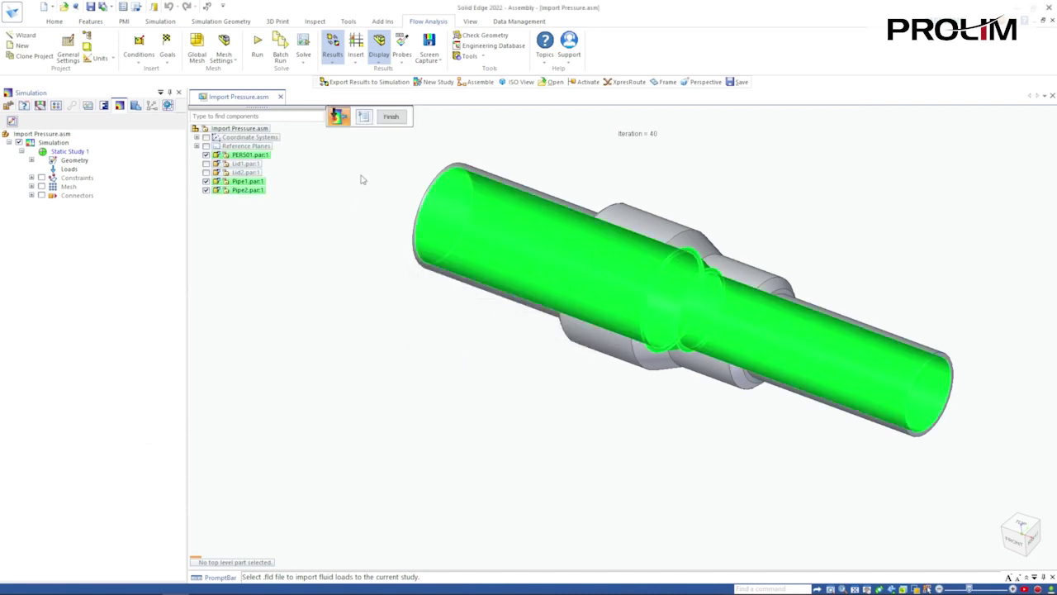
click(391, 117)
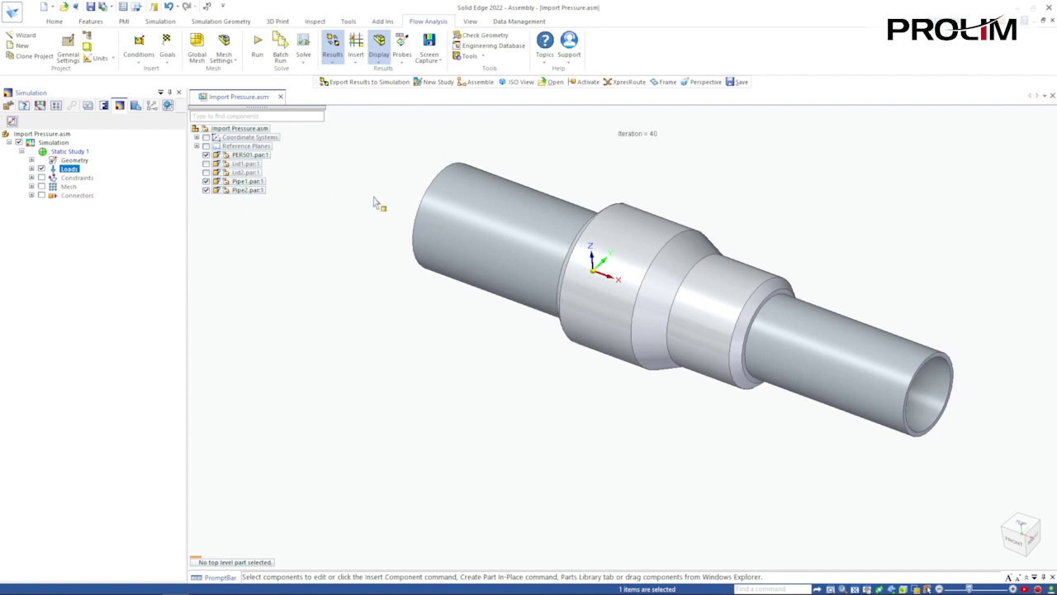
Solve Static Study 1 and inspect the Von Mises stress results on the pipe assembly
right_click(69, 152)
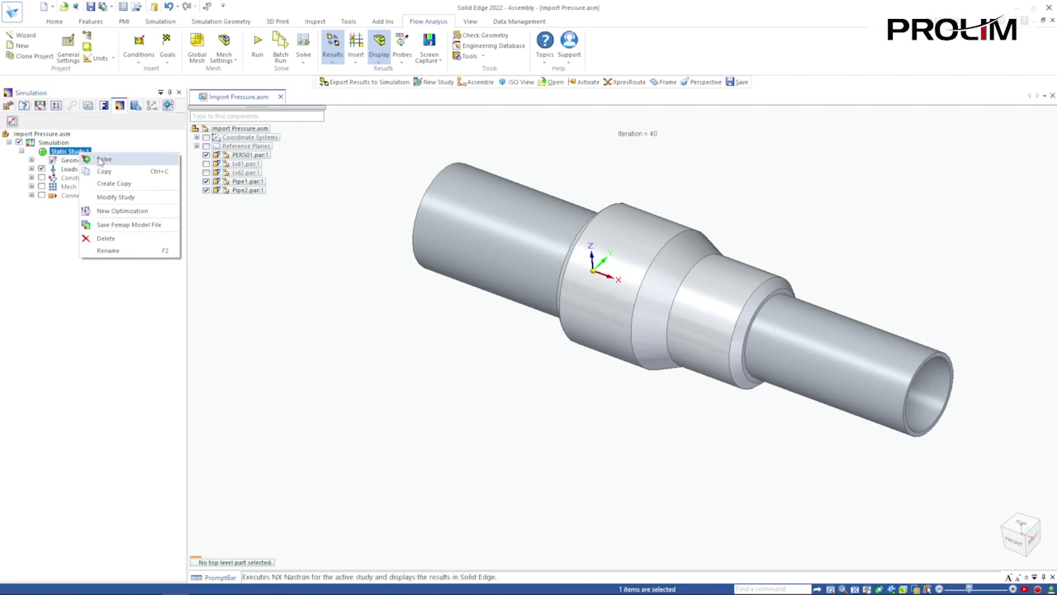
click(100, 160)
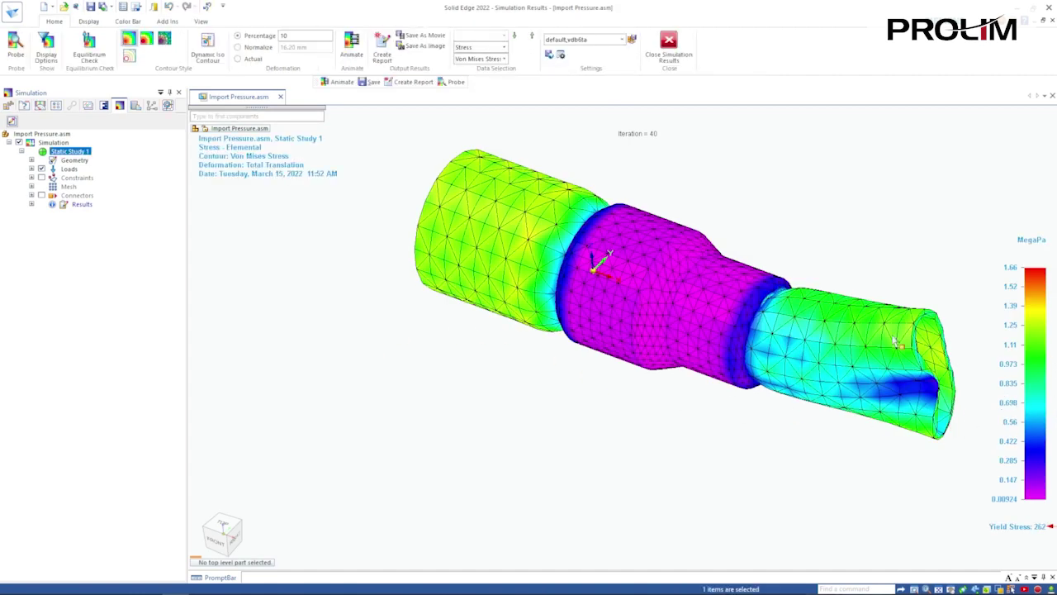
middle_drag(489, 359, 347, 378)
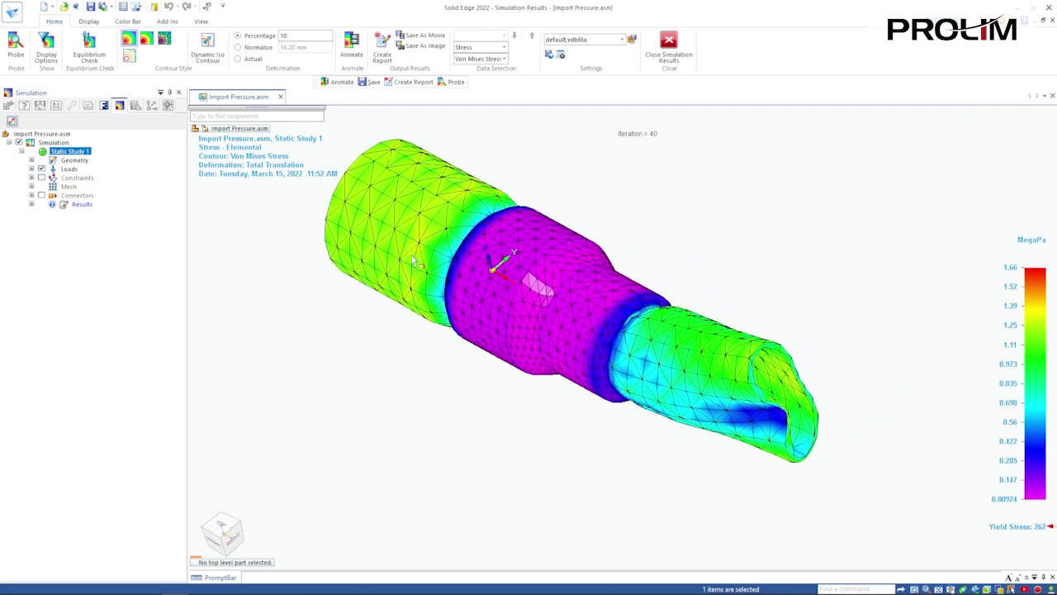